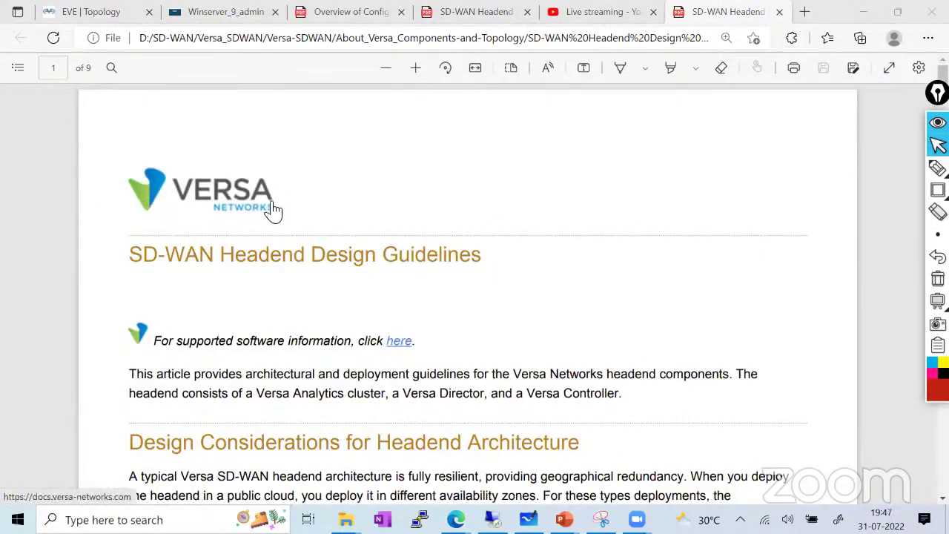
# Scroll the headend PDF to the components list and highlight the Southbound segment bullet
pyautogui.scroll(-4, 271, 215)
pyautogui.moveTo(154, 309); pyautogui.dragTo(158, 335)
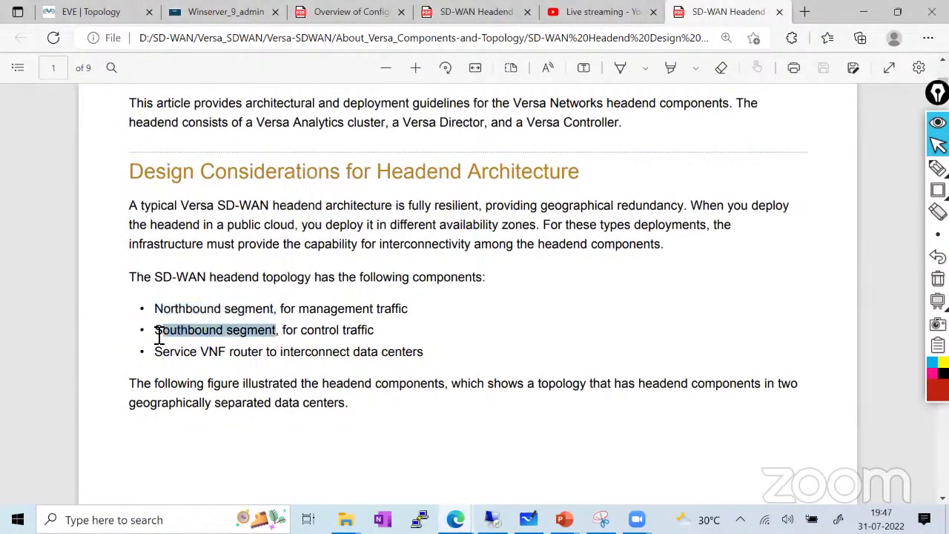
pyautogui.click(258, 335)
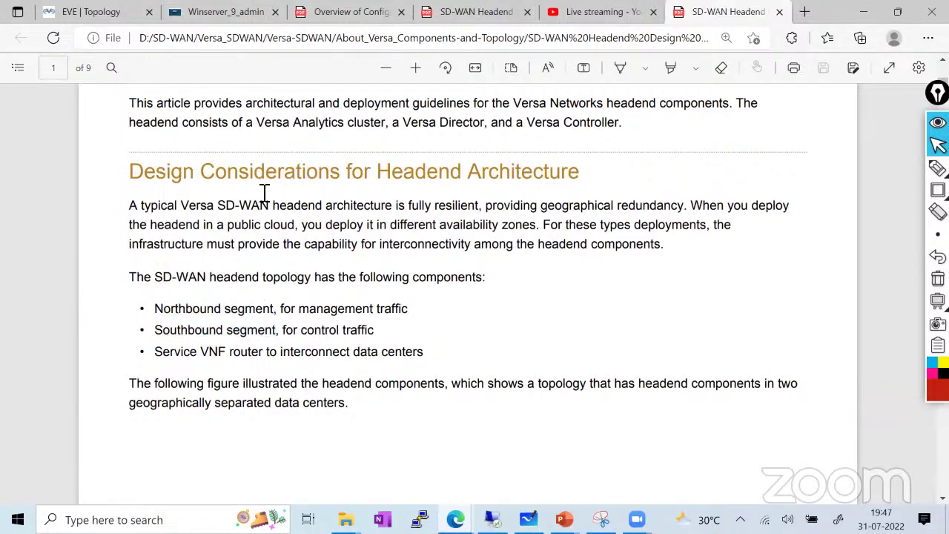
# Compare with the lab topology, highlight the Northbound bullet, and return to the topology diagram
pyautogui.click(119, 15)
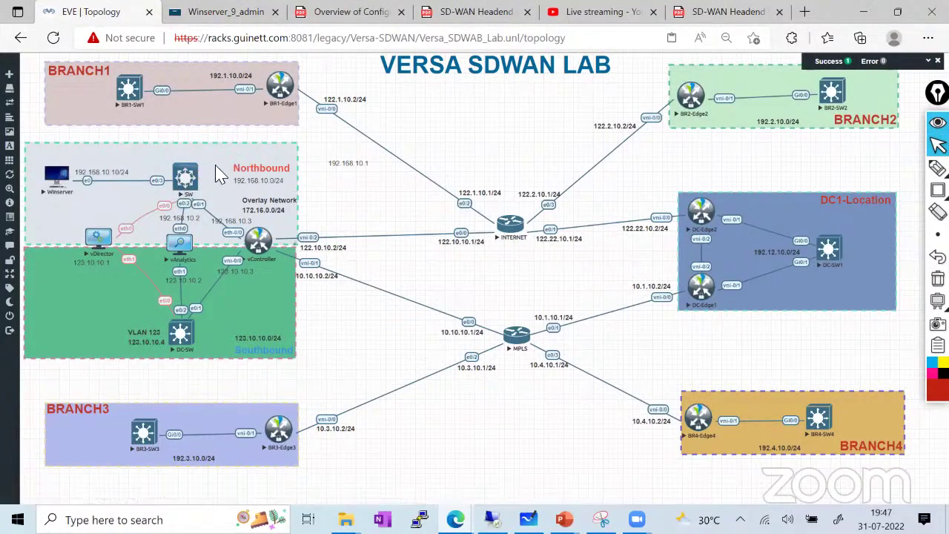
pyautogui.click(731, 12)
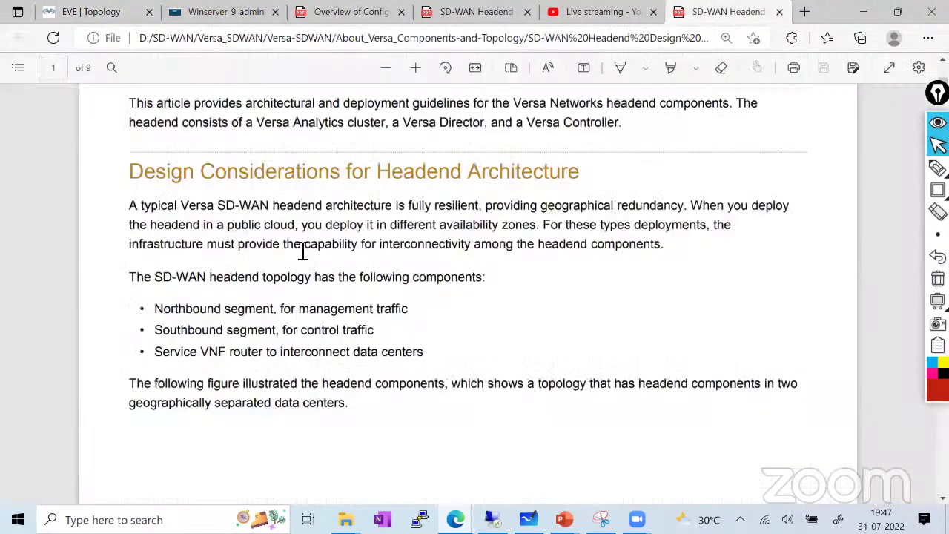
pyautogui.moveTo(154, 309); pyautogui.dragTo(430, 315)
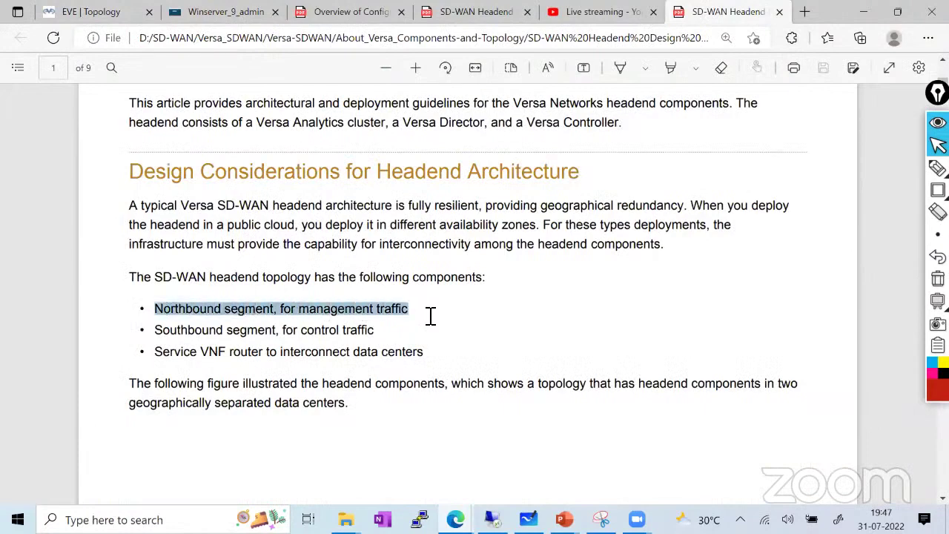
pyautogui.click(89, 12)
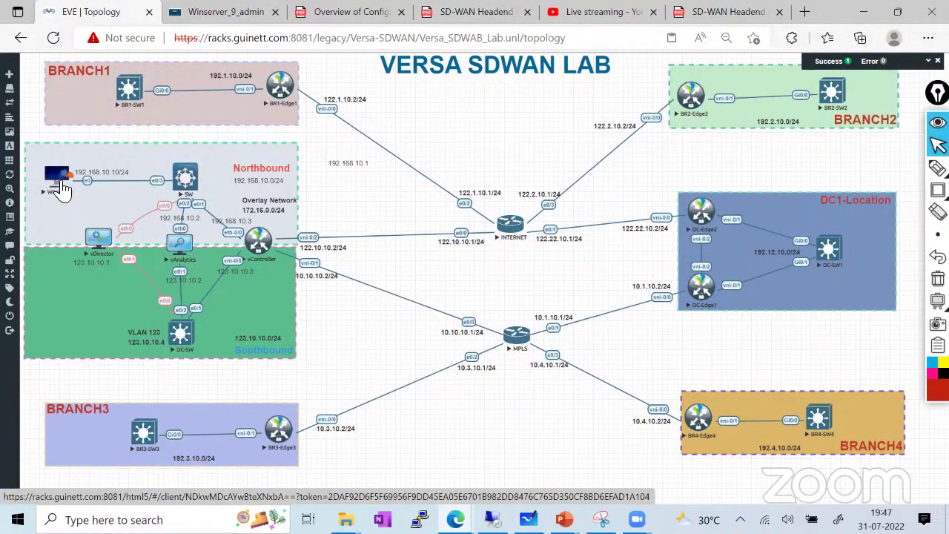
# Sign in to Versa Director on the Winserver tab with the administrator username and password
pyautogui.click(227, 13)
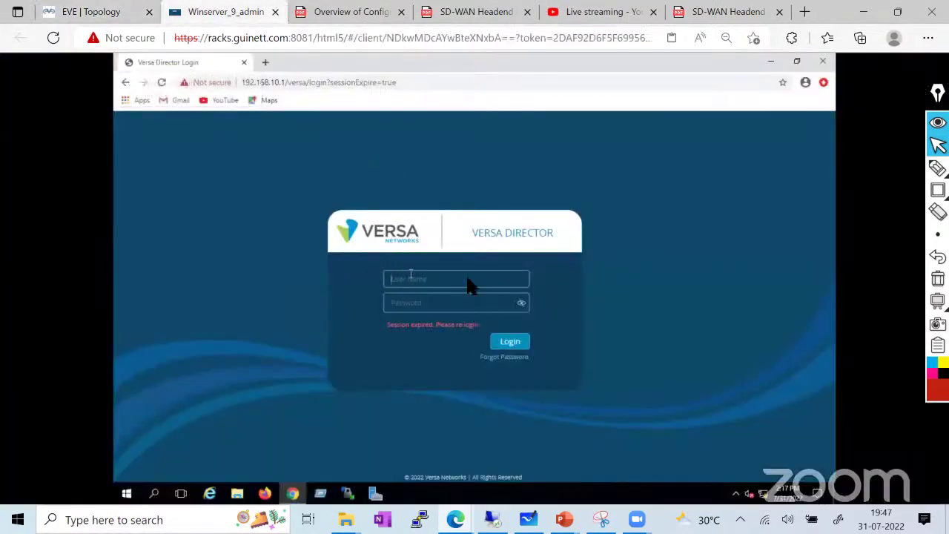
pyautogui.click(416, 277)
pyautogui.write('Administrator')
pyautogui.press('Tab')
pyautogui.write('versa123')
pyautogui.click(508, 340)
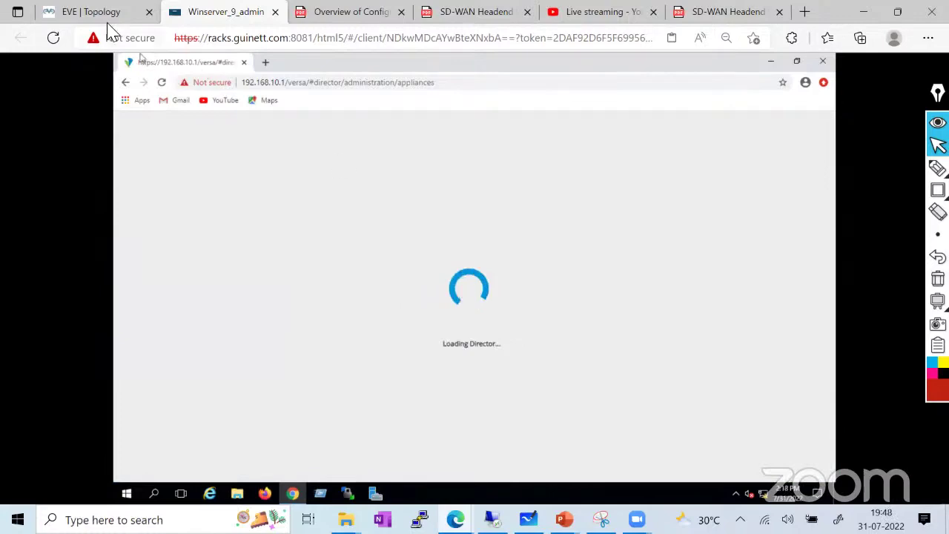
# Check the lab topology while Director loads, then bring up the LAB1 Analytics dashboard
pyautogui.hotkey('ctrl', 'shift', 'Tab')
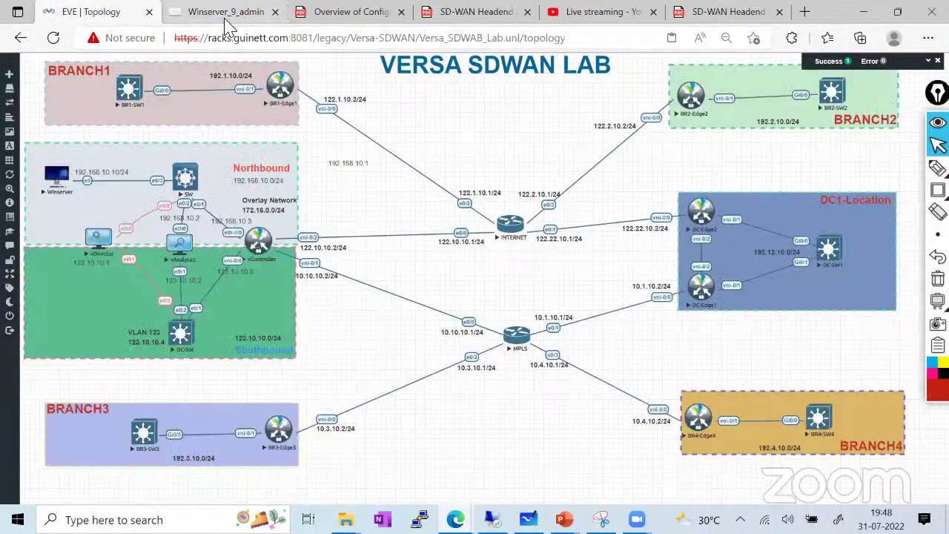
pyautogui.click(226, 20)
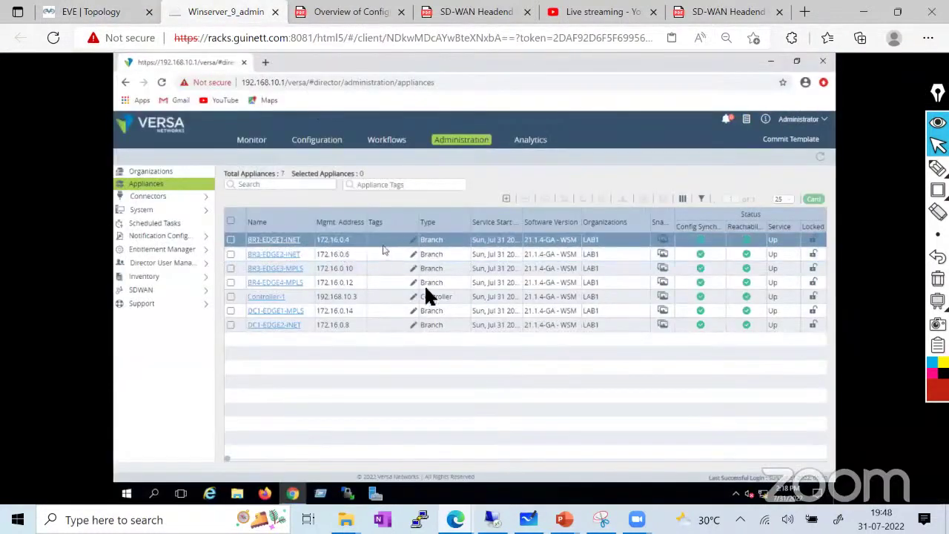
pyautogui.click(89, 12)
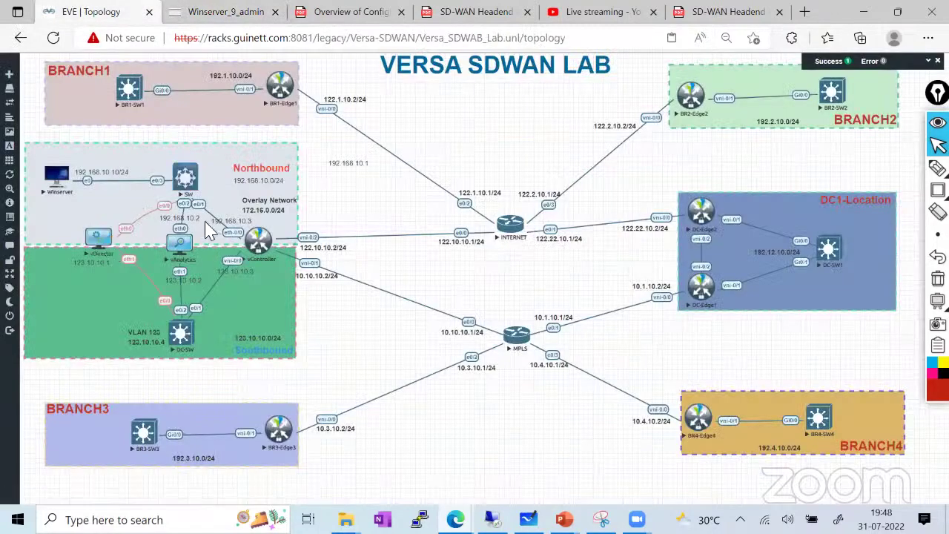
pyautogui.click(225, 12)
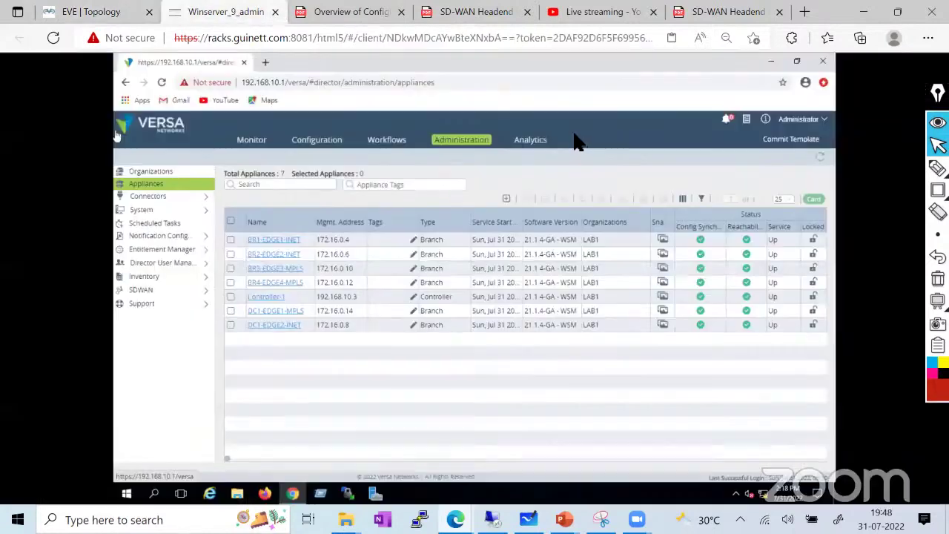
pyautogui.click(534, 143)
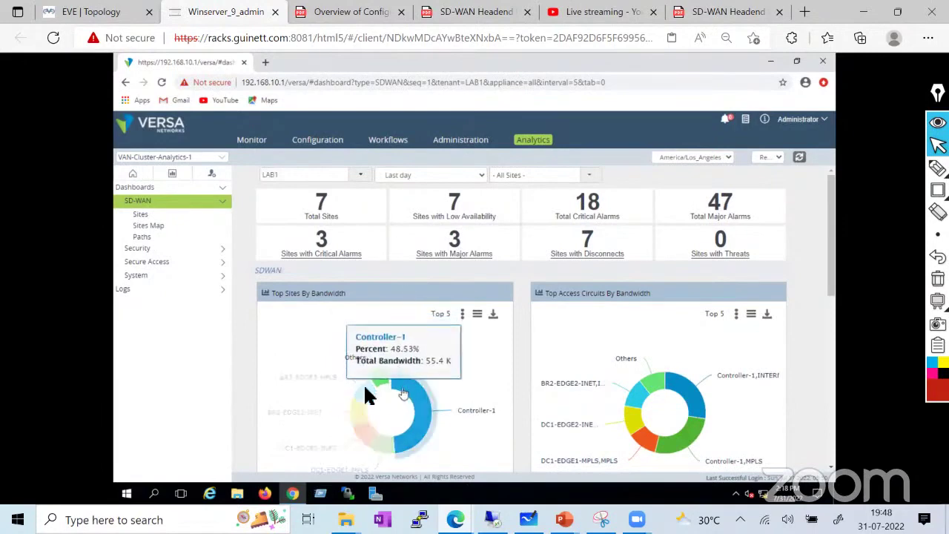
# Drill into Controller-1's bandwidth details and show its availability charts
pyautogui.click(326, 204)
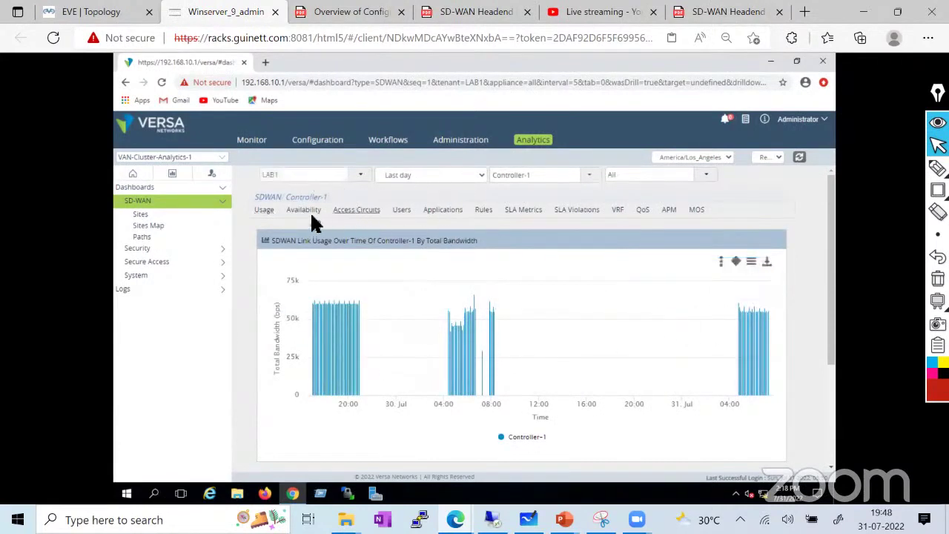
pyautogui.click(304, 211)
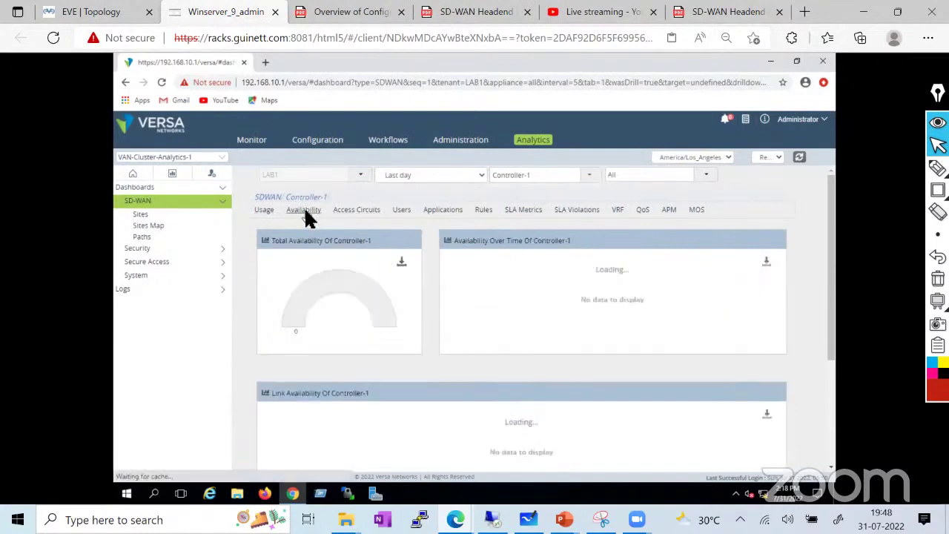
pyautogui.scroll(-3, 428, 380)
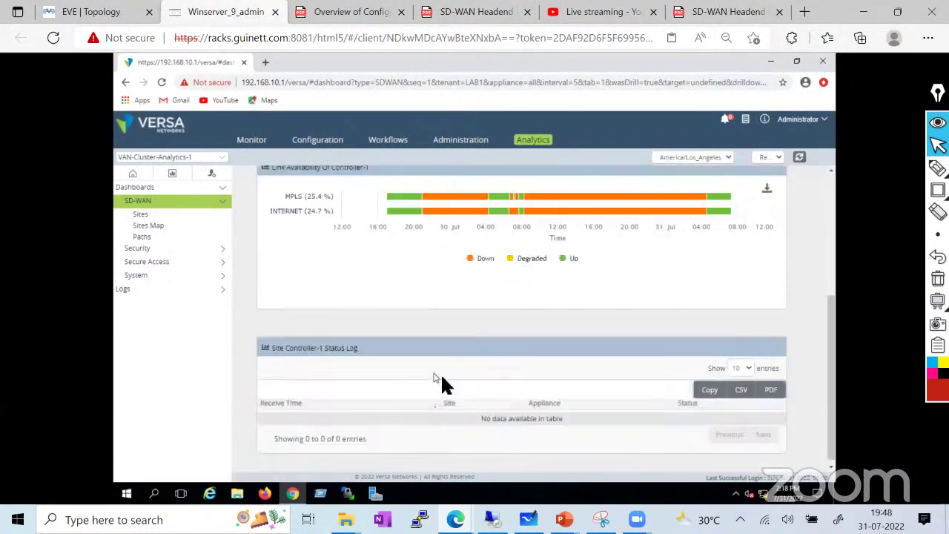
pyautogui.scroll(3, 444, 288)
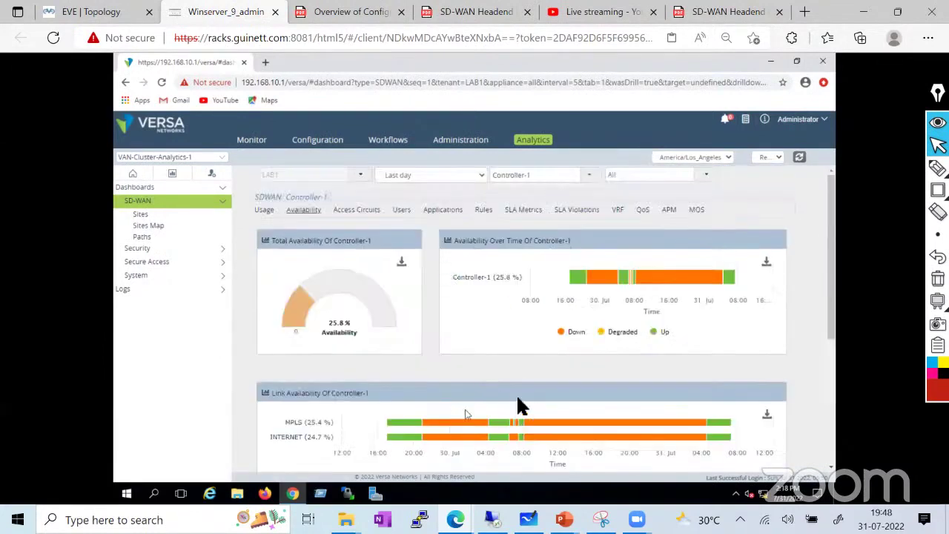
# Show link availability for every SD-WAN site, then go to the Monitor overview
pyautogui.click(145, 215)
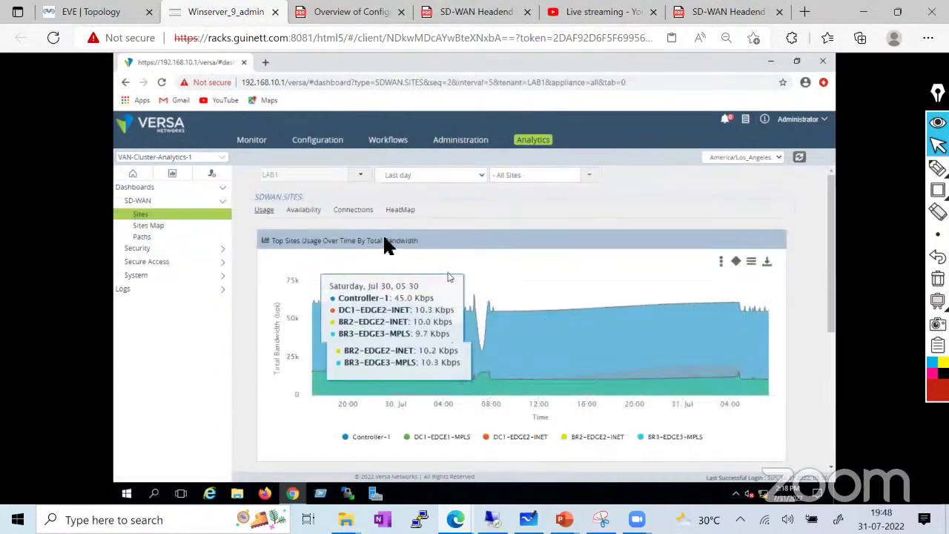
pyautogui.click(304, 209)
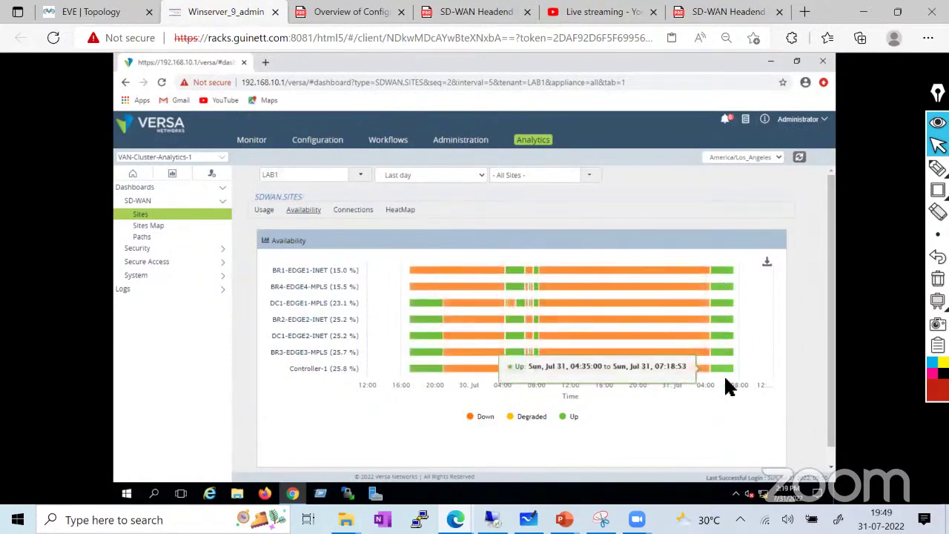
pyautogui.click(252, 140)
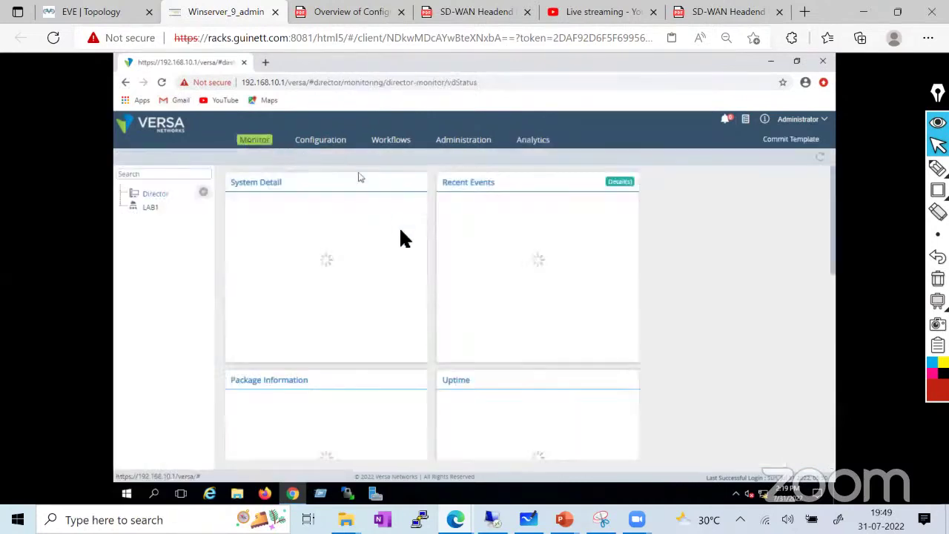
# Open the LAB1 Devices list under Configuration and ready the annotation pen
pyautogui.click(320, 142)
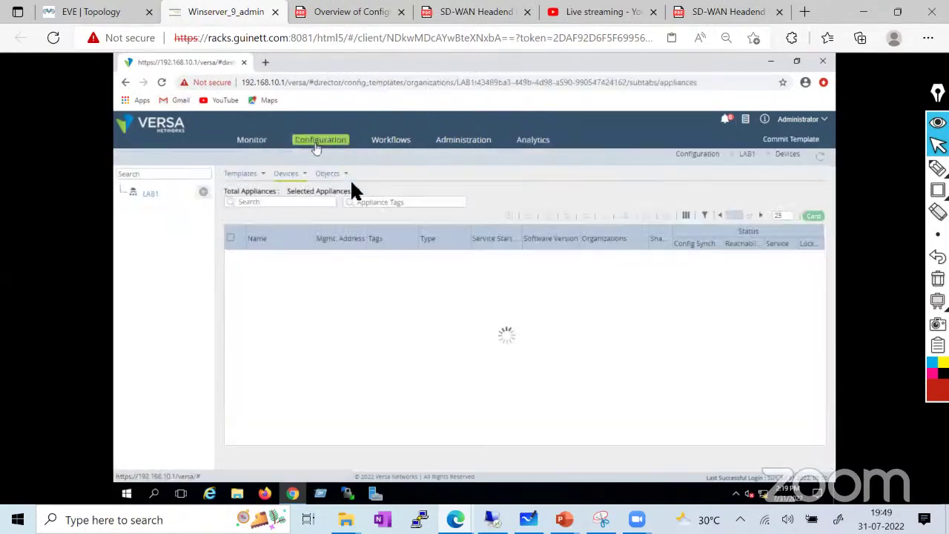
pyautogui.click(367, 299)
pyautogui.click(938, 167)
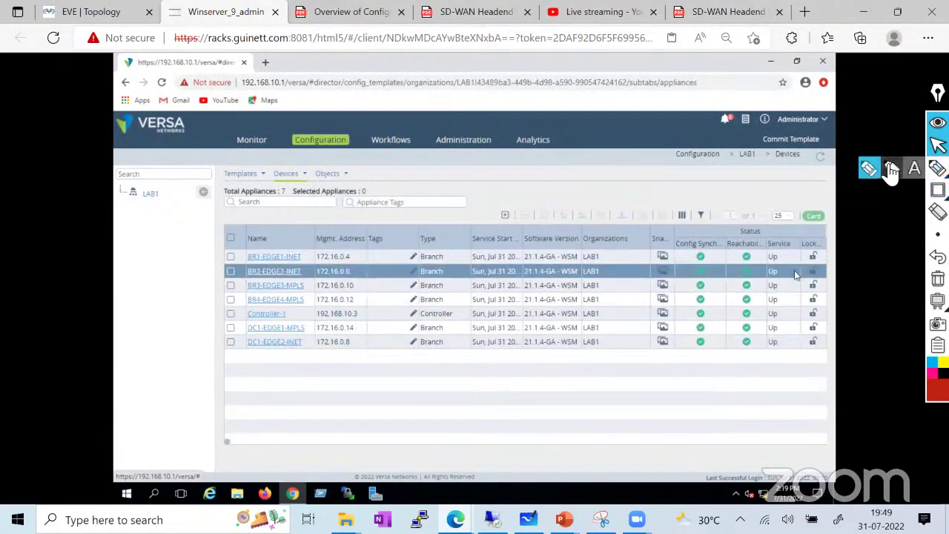
pyautogui.click(883, 172)
# Mark the sync, reachability and Up service statuses of all seven appliances, then return to EVE
pyautogui.moveTo(741, 254); pyautogui.dragTo(763, 236)
pyautogui.moveTo(738, 272); pyautogui.dragTo(790, 249)
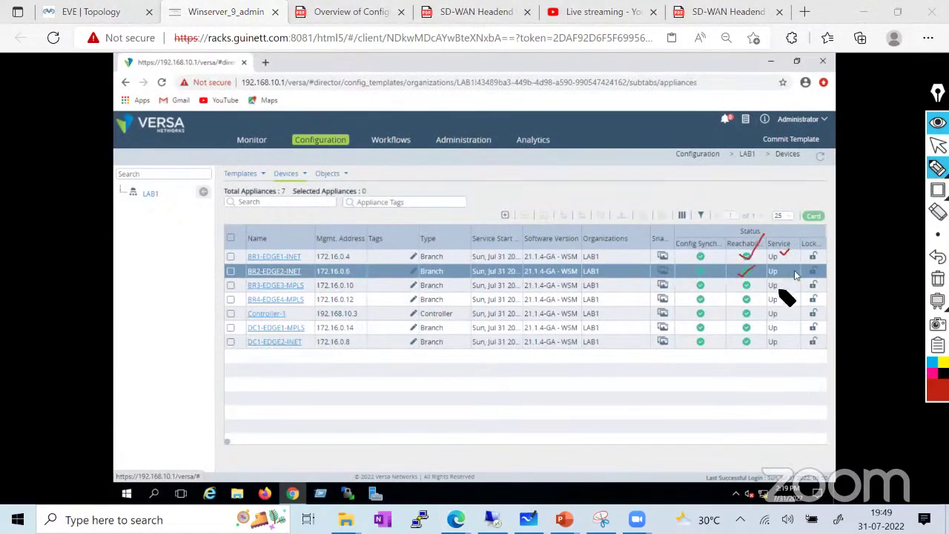
pyautogui.moveTo(776, 286); pyautogui.dragTo(792, 269)
pyautogui.moveTo(689, 252)
pyautogui.mouseDown()
pyautogui.moveTo(731, 371)
pyautogui.moveTo(699, 245)
pyautogui.mouseUp()
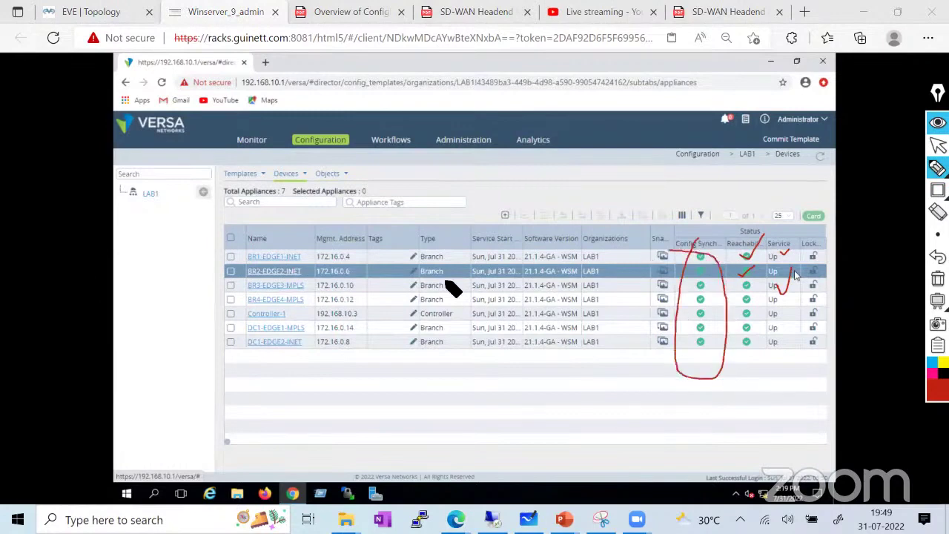
pyautogui.moveTo(256, 256)
pyautogui.mouseDown()
pyautogui.moveTo(253, 372)
pyautogui.moveTo(326, 256)
pyautogui.moveTo(268, 305)
pyautogui.moveTo(318, 231)
pyautogui.mouseUp()
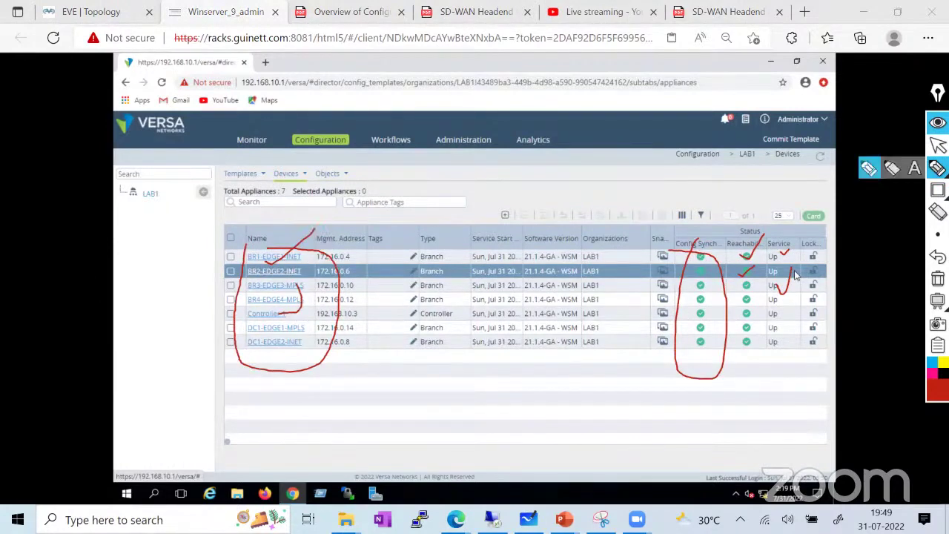
pyautogui.click(938, 145)
pyautogui.click(71, 12)
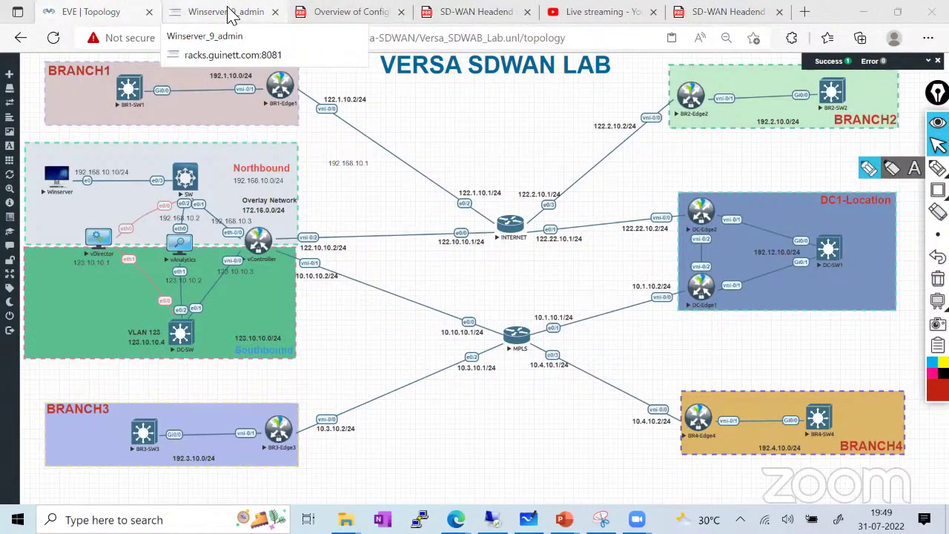
# Write a red note beside the MPLS–BR4 link, then erase it and restore the arrow tool
pyautogui.click(226, 12)
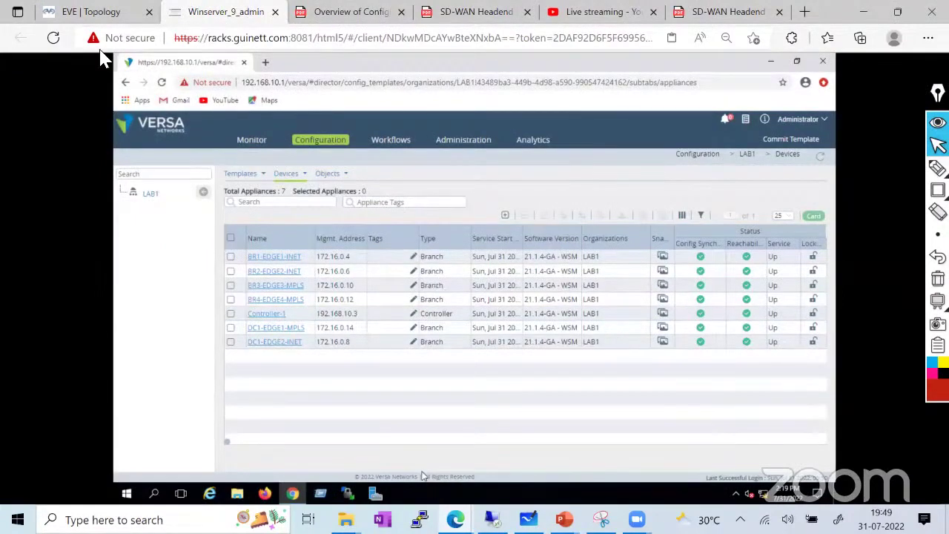
pyautogui.click(85, 12)
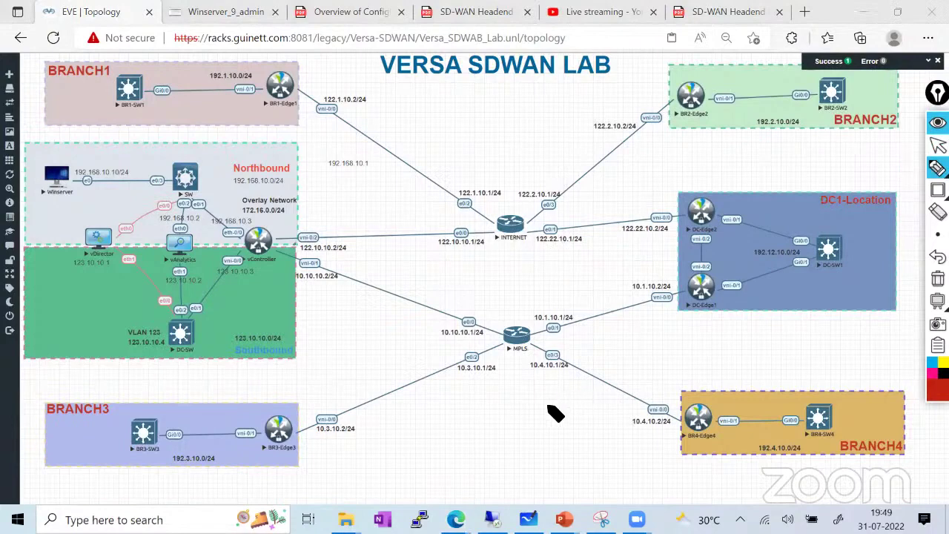
pyautogui.moveTo(549, 409)
pyautogui.mouseDown()
pyautogui.moveTo(646, 320)
pyautogui.moveTo(673, 318)
pyautogui.moveTo(674, 303)
pyautogui.mouseUp()
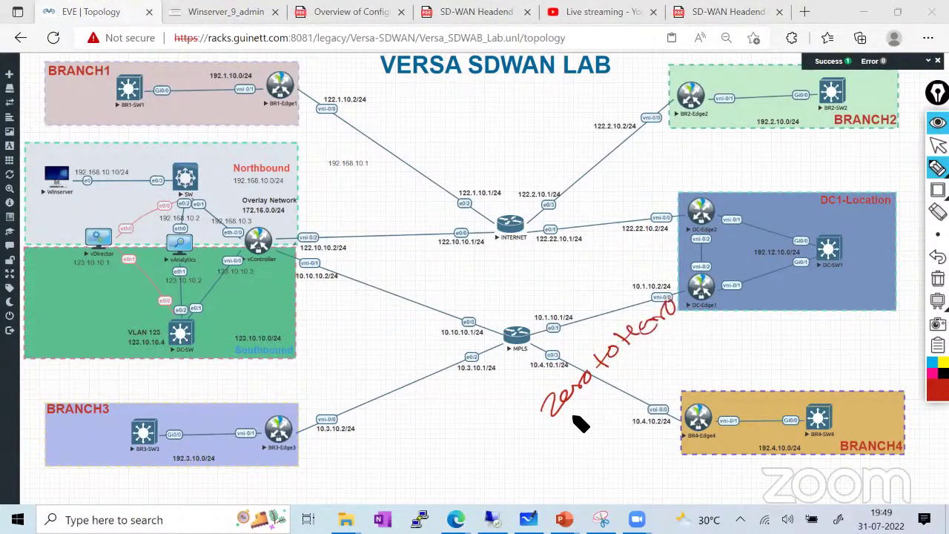
pyautogui.moveTo(580, 419)
pyautogui.mouseDown()
pyautogui.moveTo(688, 322)
pyautogui.moveTo(556, 454)
pyautogui.moveTo(532, 430)
pyautogui.mouseUp()
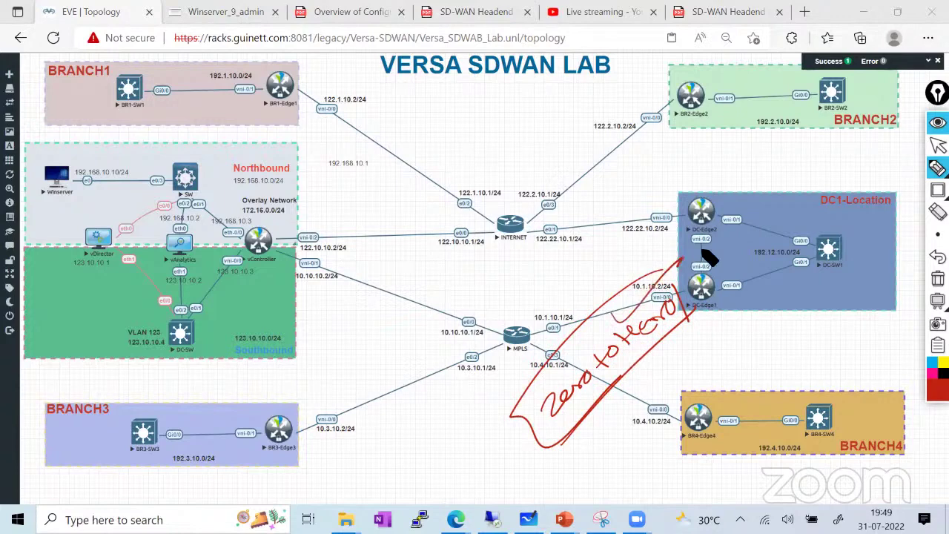
pyautogui.click(937, 279)
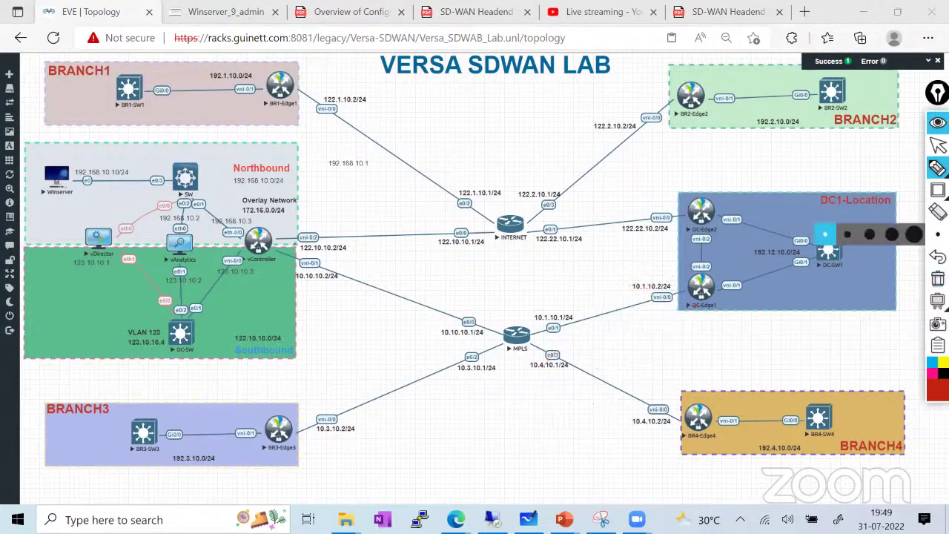
pyautogui.click(938, 145)
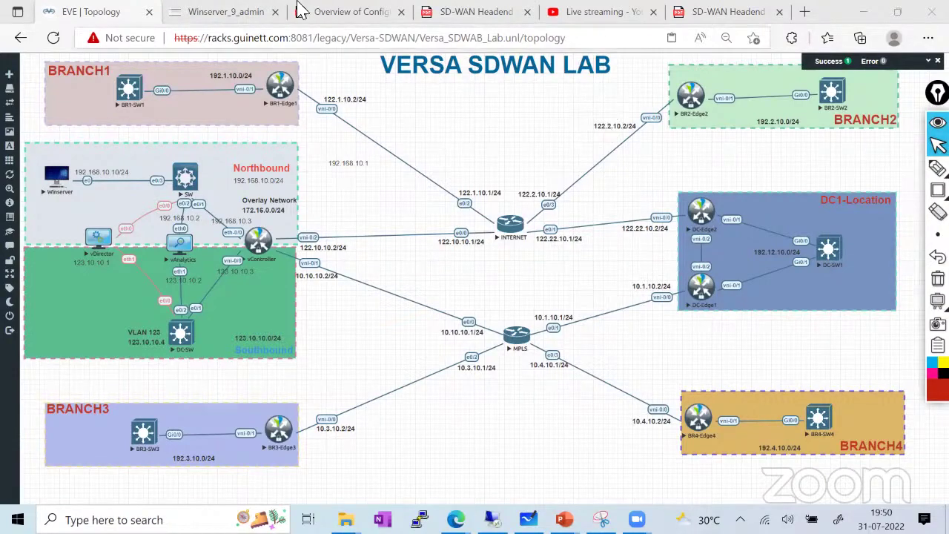
# Flip between the Director appliance list, headend design PDF and lab topology tabs
pyautogui.click(230, 12)
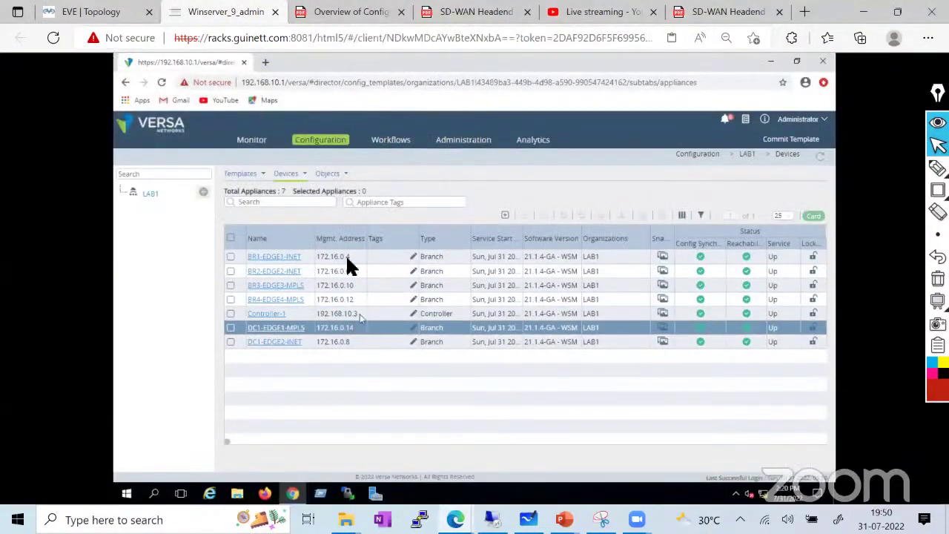
pyautogui.click(89, 11)
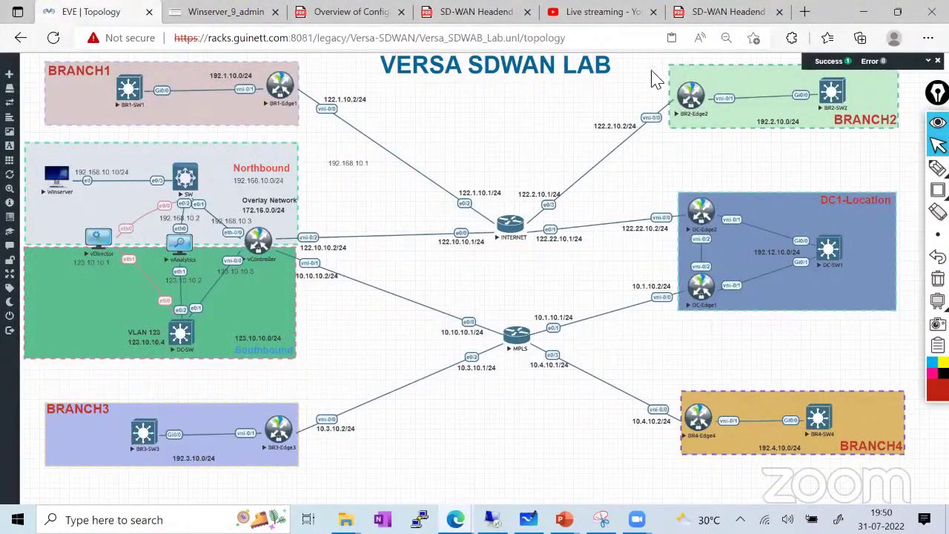
pyautogui.click(713, 12)
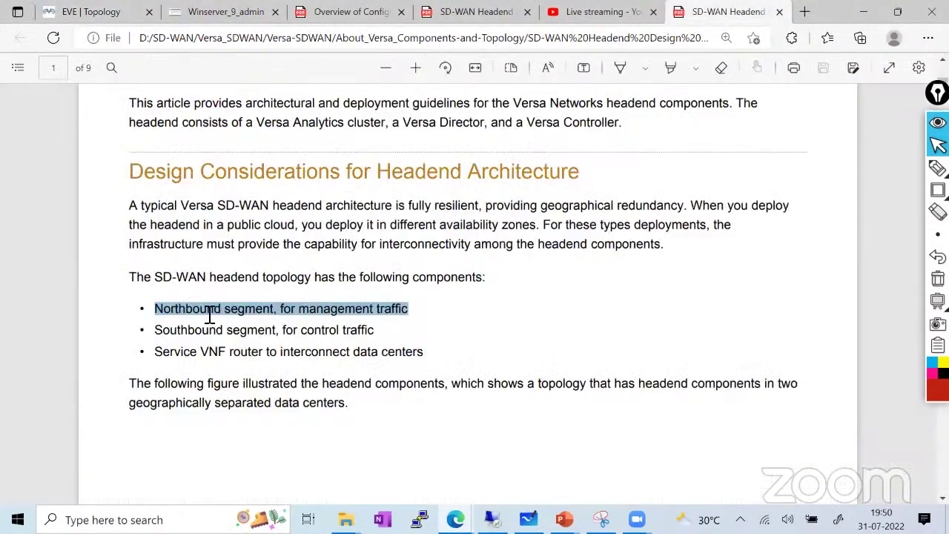
pyautogui.click(79, 12)
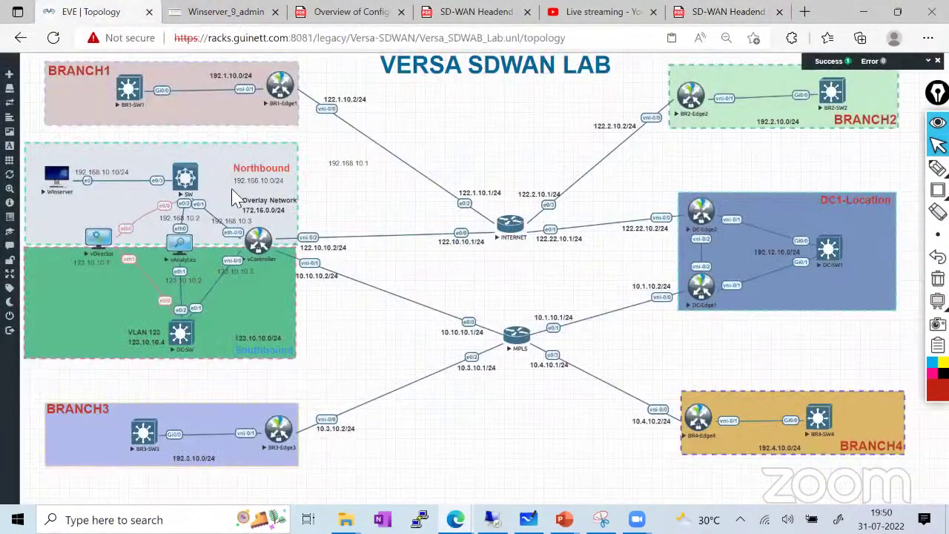
pyautogui.click(719, 14)
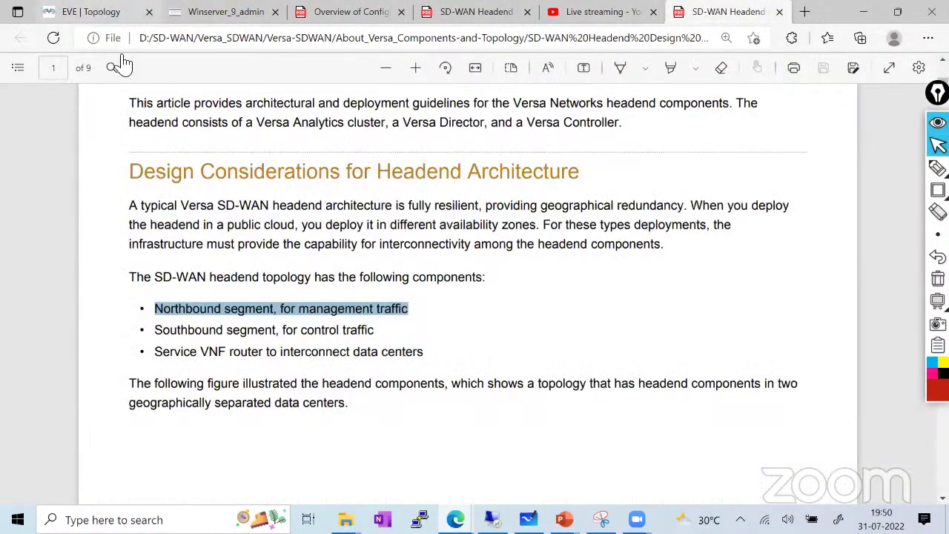
pyautogui.click(89, 13)
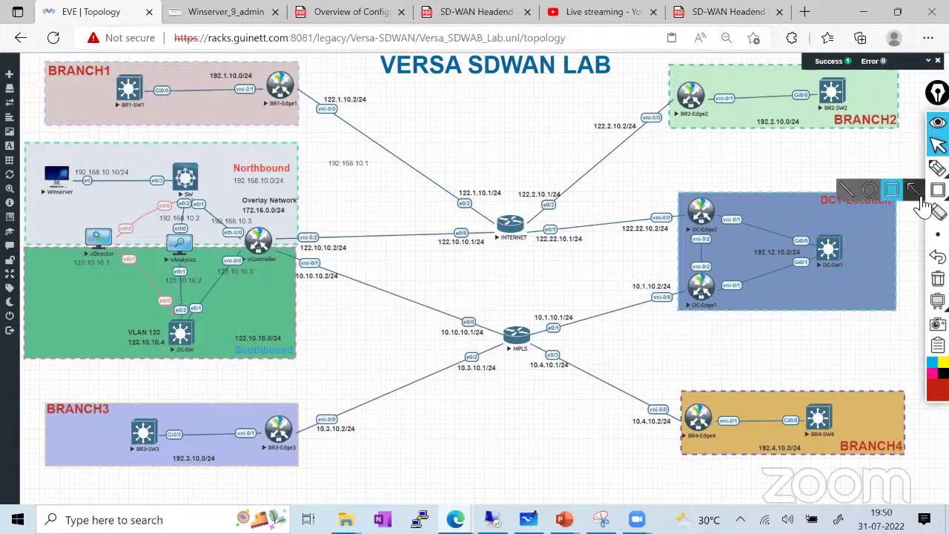
# Circle the vDirector, vAnalytics and vController interface labels in red, then clear the ink
pyautogui.click(938, 168)
pyautogui.moveTo(124, 225)
pyautogui.mouseDown()
pyautogui.moveTo(116, 233)
pyautogui.moveTo(108, 220)
pyautogui.mouseUp()
pyautogui.moveTo(182, 222); pyautogui.dragTo(259, 238)
pyautogui.moveTo(249, 273)
pyautogui.mouseDown()
pyautogui.moveTo(211, 261)
pyautogui.moveTo(246, 257)
pyautogui.mouseUp()
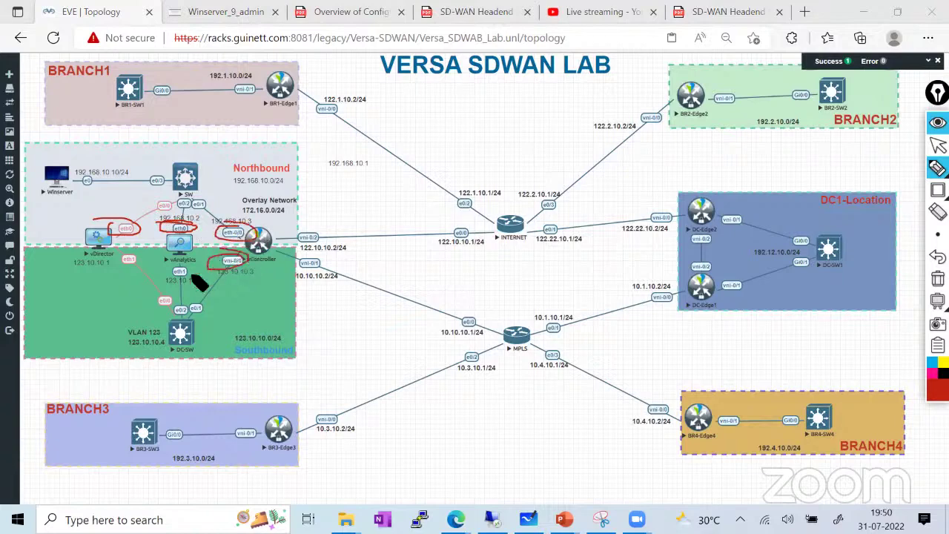
pyautogui.moveTo(194, 270)
pyautogui.mouseDown()
pyautogui.moveTo(167, 279)
pyautogui.moveTo(185, 266)
pyautogui.moveTo(157, 261)
pyautogui.moveTo(149, 271)
pyautogui.moveTo(199, 267)
pyautogui.moveTo(192, 281)
pyautogui.mouseUp()
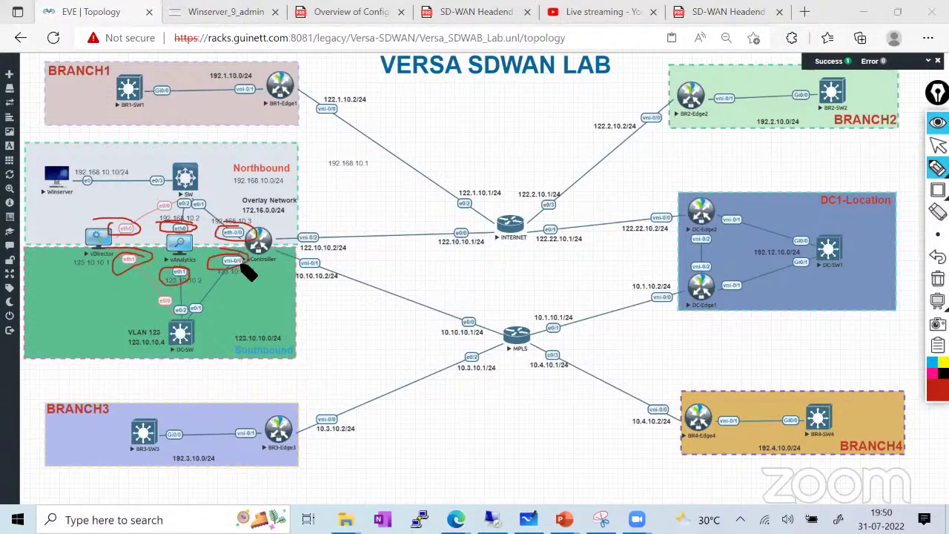
pyautogui.moveTo(248, 287)
pyautogui.mouseDown()
pyautogui.moveTo(250, 273)
pyautogui.moveTo(268, 282)
pyautogui.moveTo(278, 265)
pyautogui.mouseUp()
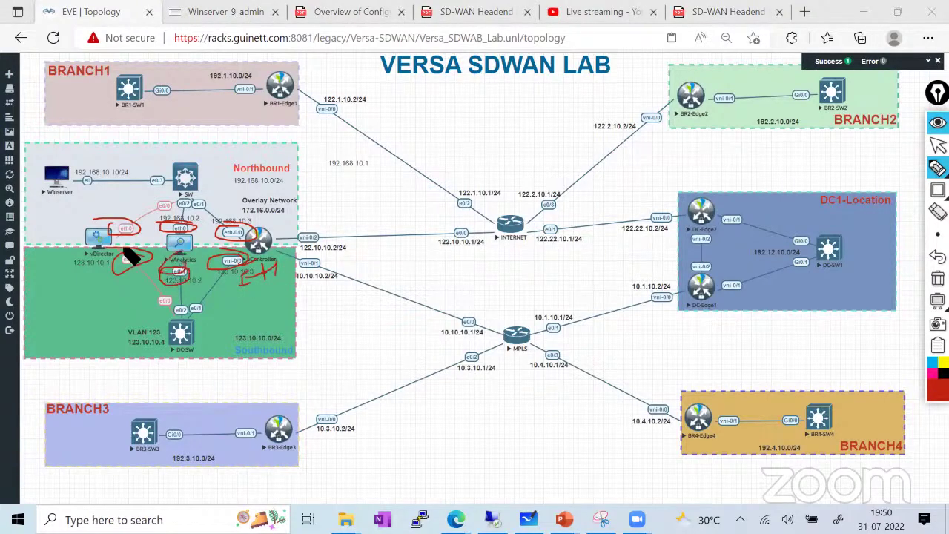
pyautogui.moveTo(124, 276); pyautogui.dragTo(159, 281)
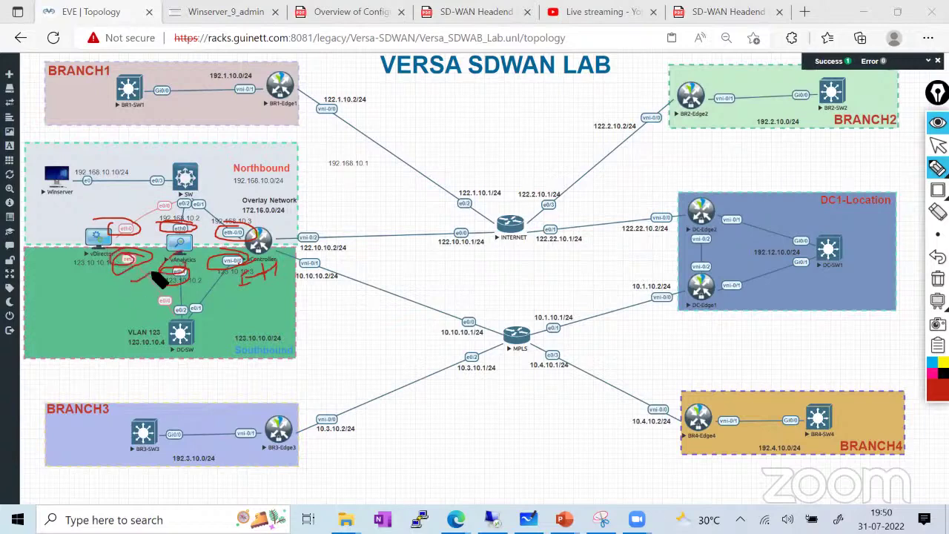
pyautogui.click(937, 279)
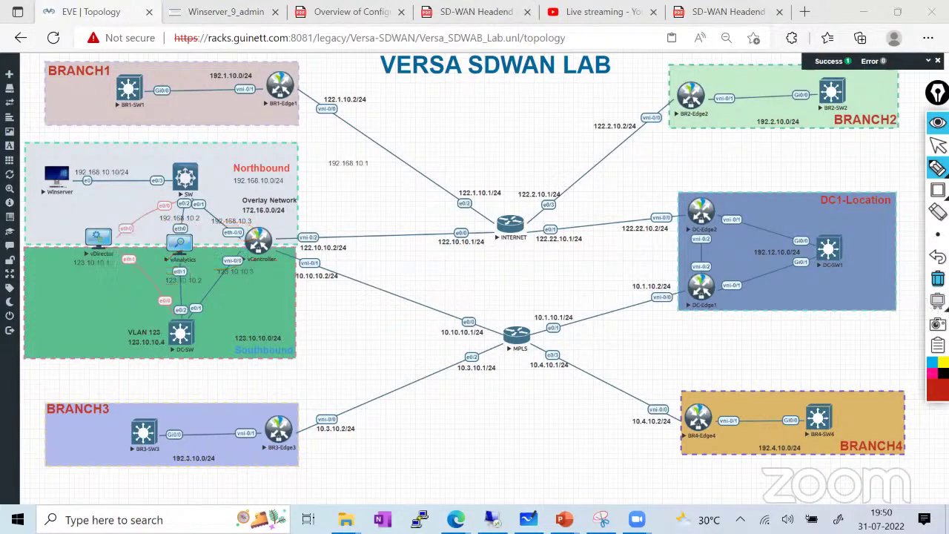
pyautogui.click(938, 146)
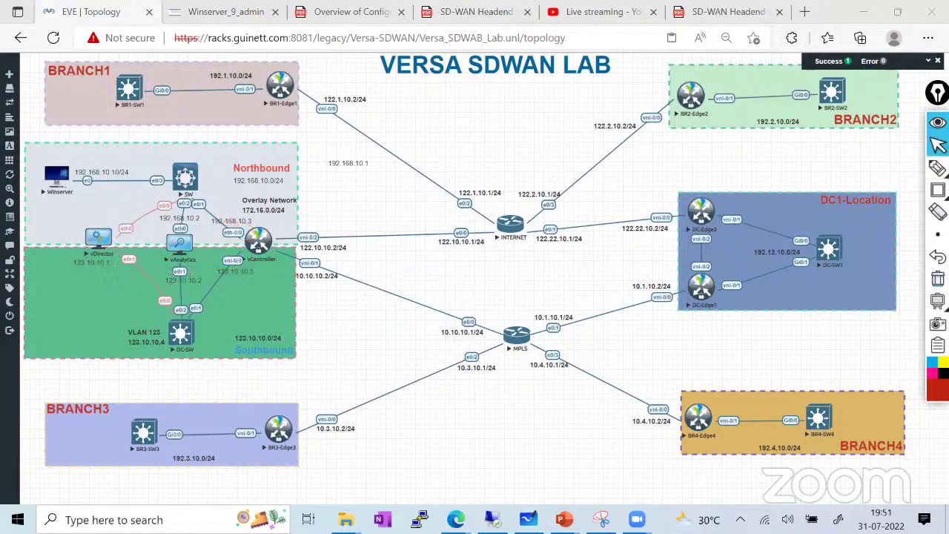
# After a glance at Director, launch the vController node's console from the topology
pyautogui.click(938, 189)
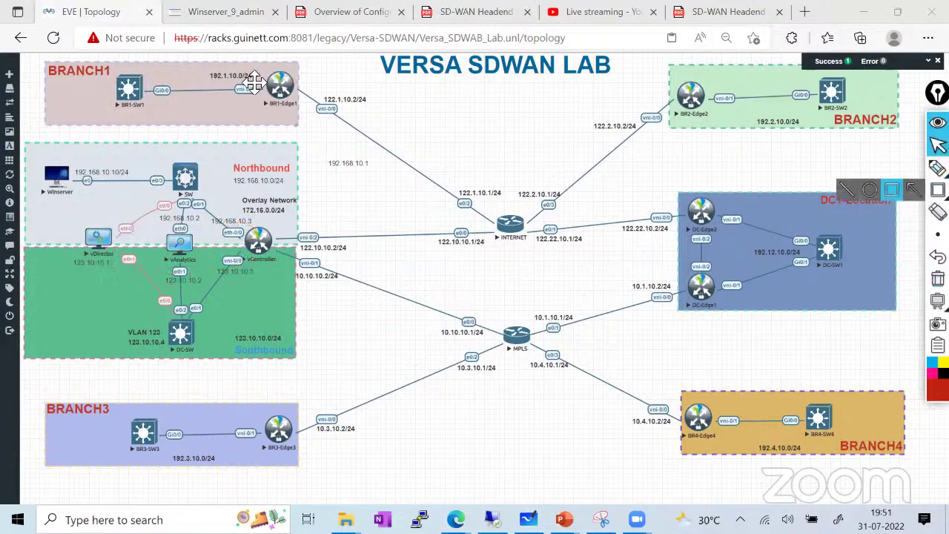
pyautogui.click(226, 14)
pyautogui.click(111, 12)
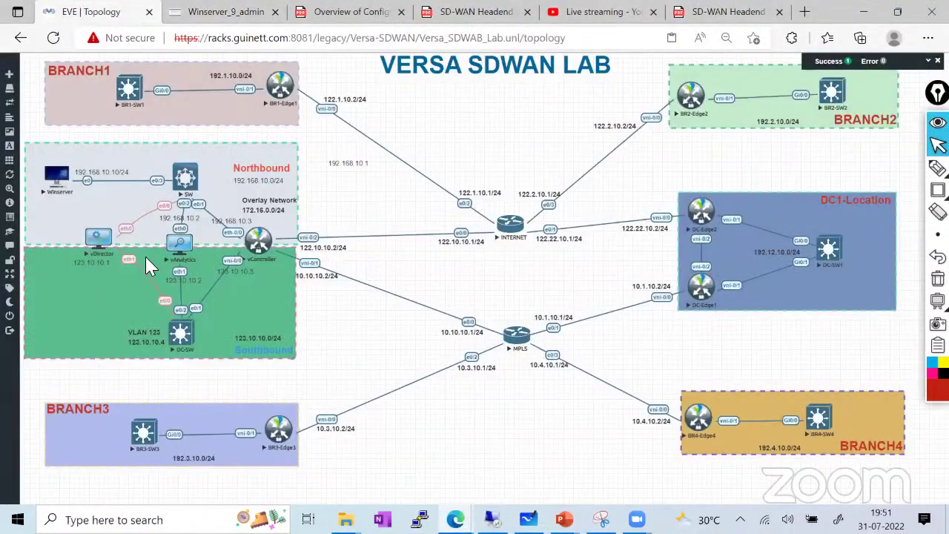
pyautogui.click(256, 250)
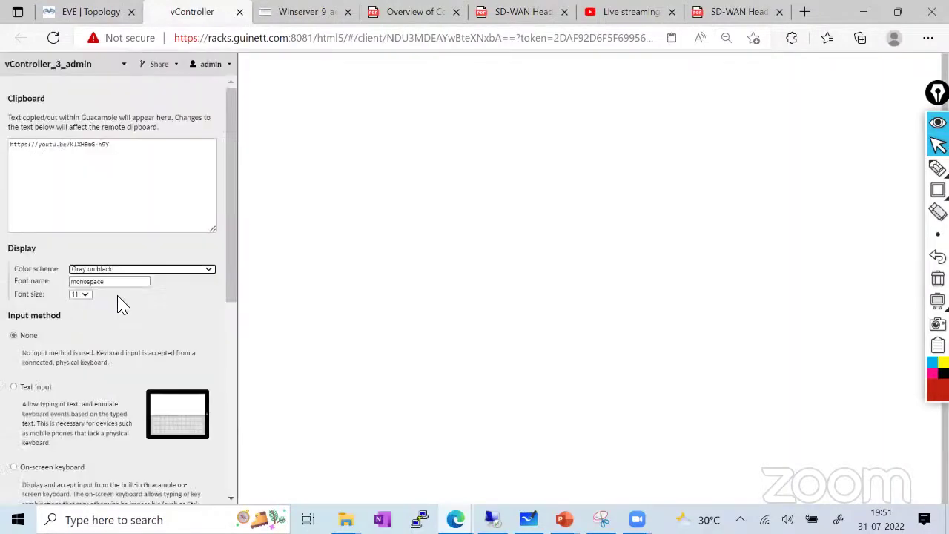
# Exit and log back into the vController console as admin, showing the FlexVNF 21.1.4 banner
pyautogui.hotkey('ctrl', 'alt', 'shift')
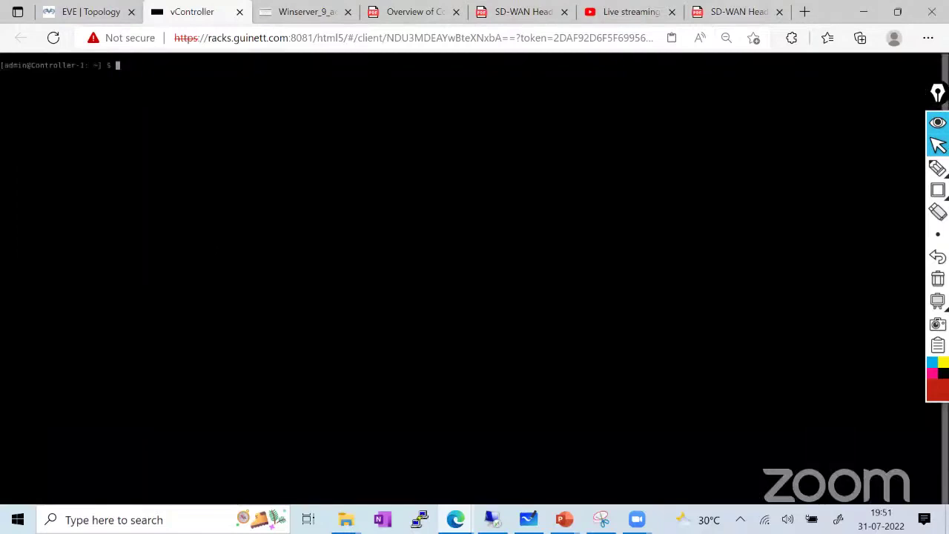
pyautogui.press('Return')
pyautogui.press('Return')
pyautogui.press('Return')
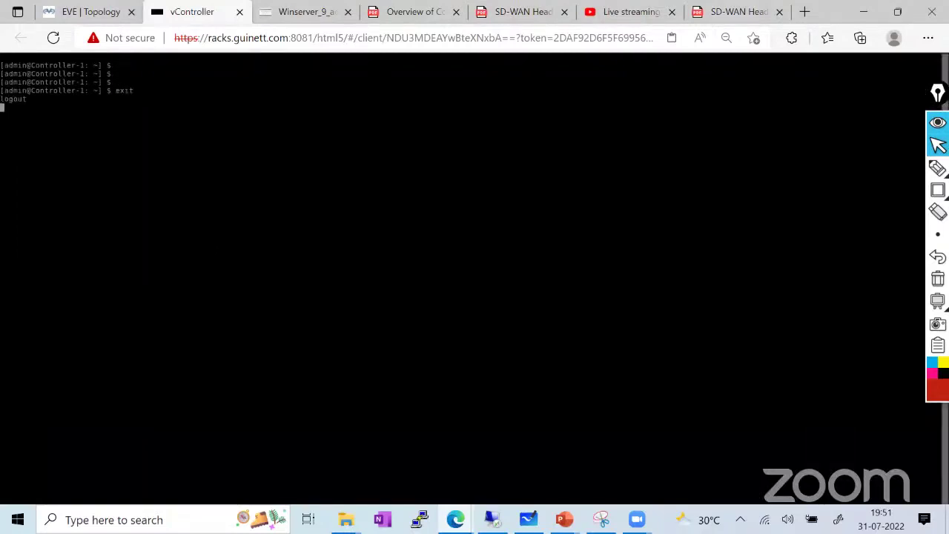
pyautogui.press('Return')
pyautogui.write('admin')
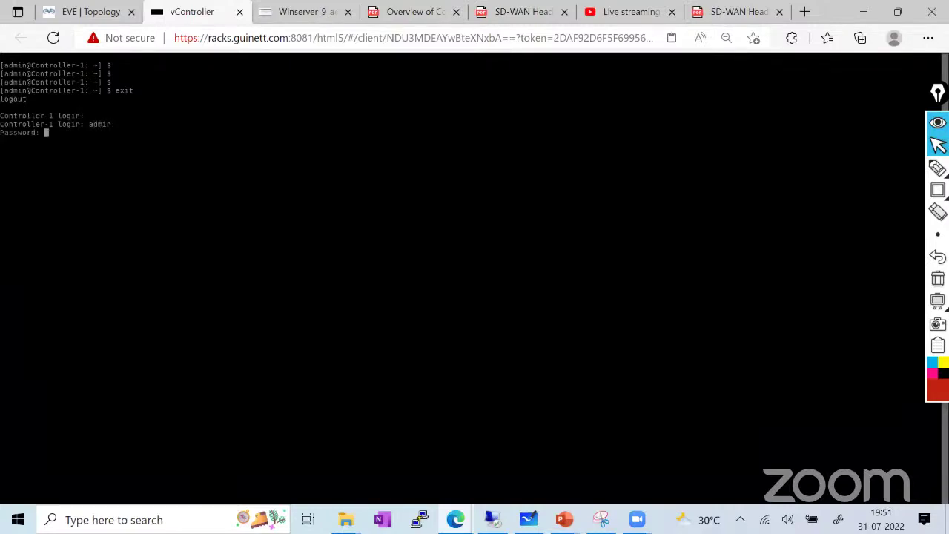
pyautogui.press('Return')
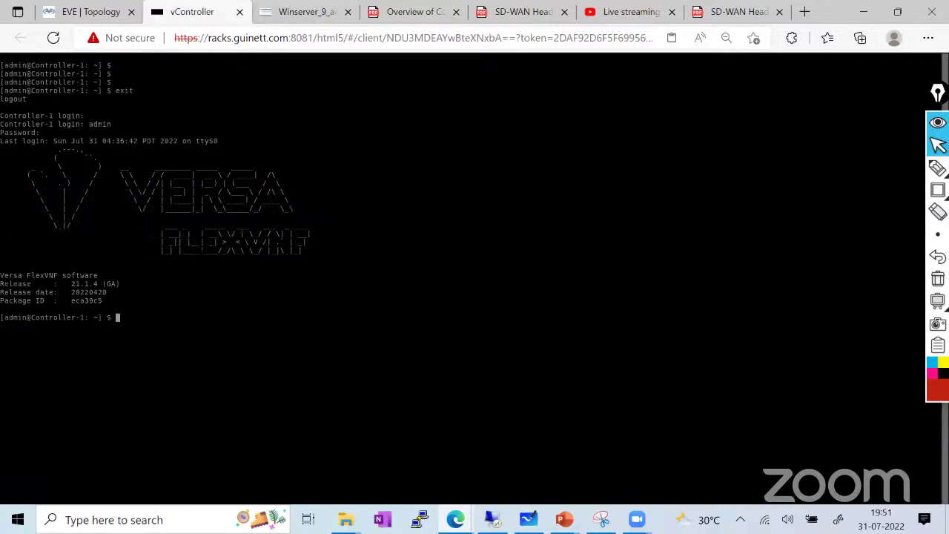
pyautogui.moveTo(169, 242); pyautogui.dragTo(215, 242)
pyautogui.click(79, 11)
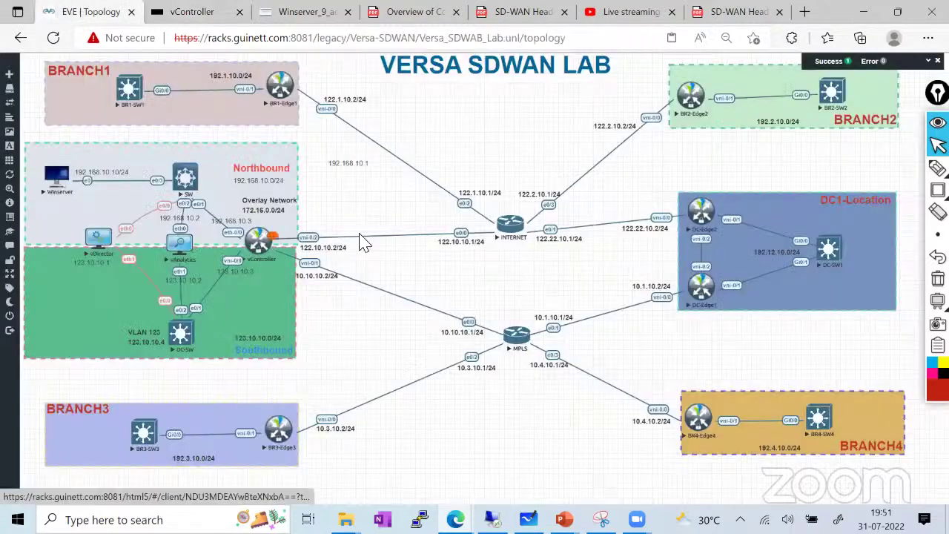
# Circle the vController and BR1-Edge1 nodes on the Versa lab diagram with a marker
pyautogui.moveTo(938, 168)
pyautogui.click(868, 169)
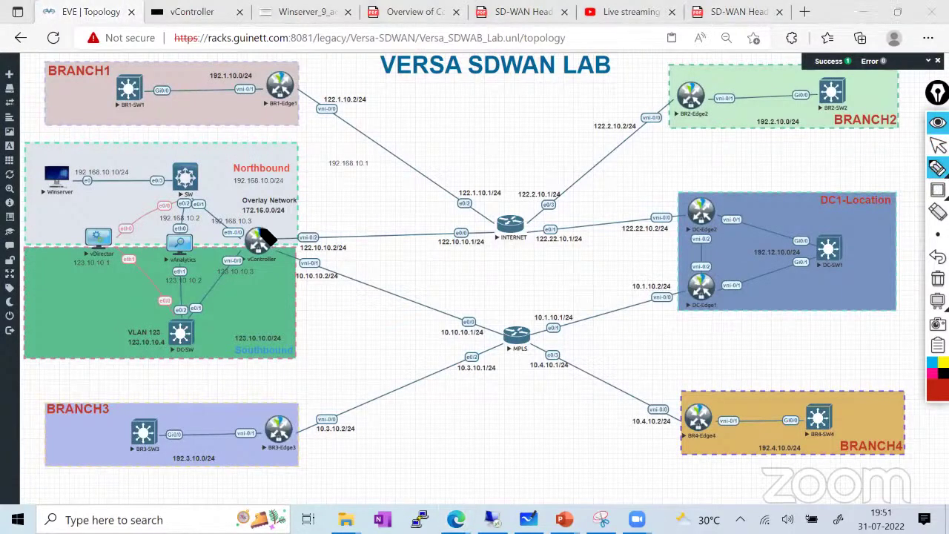
pyautogui.moveTo(256, 229)
pyautogui.mouseDown()
pyautogui.moveTo(277, 253)
pyautogui.moveTo(260, 229)
pyautogui.mouseUp()
pyautogui.moveTo(285, 72)
pyautogui.mouseDown()
pyautogui.moveTo(266, 107)
pyautogui.moveTo(703, 127)
pyautogui.moveTo(678, 107)
pyautogui.moveTo(712, 96)
pyautogui.moveTo(717, 75)
pyautogui.mouseUp()
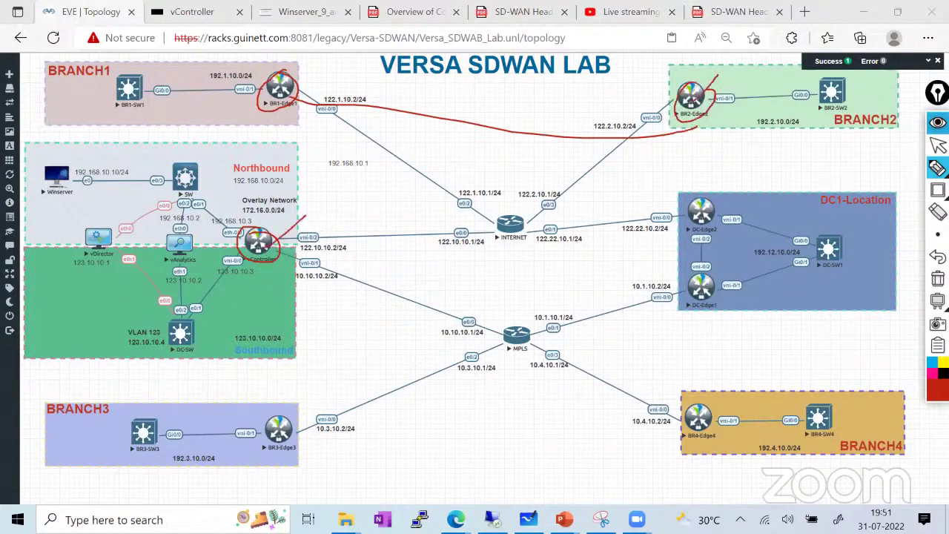
pyautogui.click(938, 146)
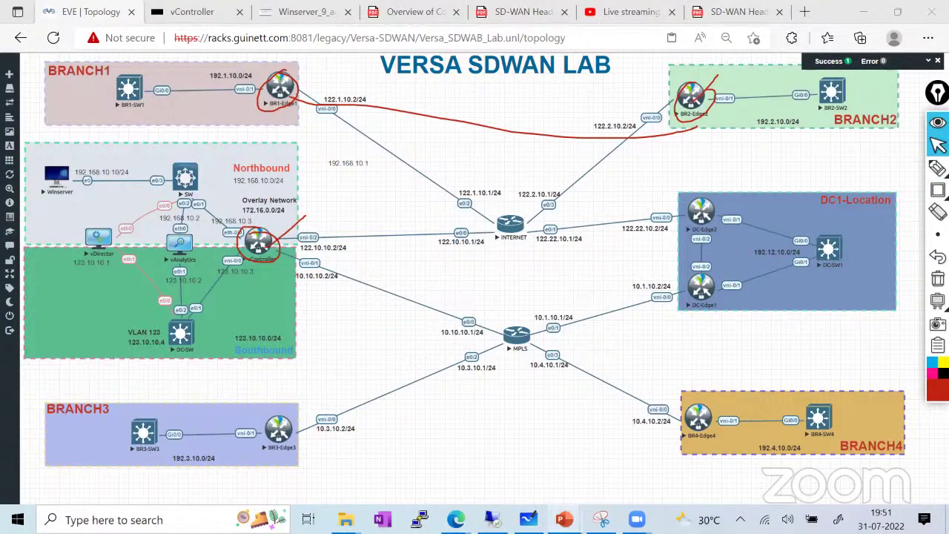
# Bring forward the InPrivate Cisco SDWAN lab window and erase the red marks
pyautogui.moveTo(460, 516)
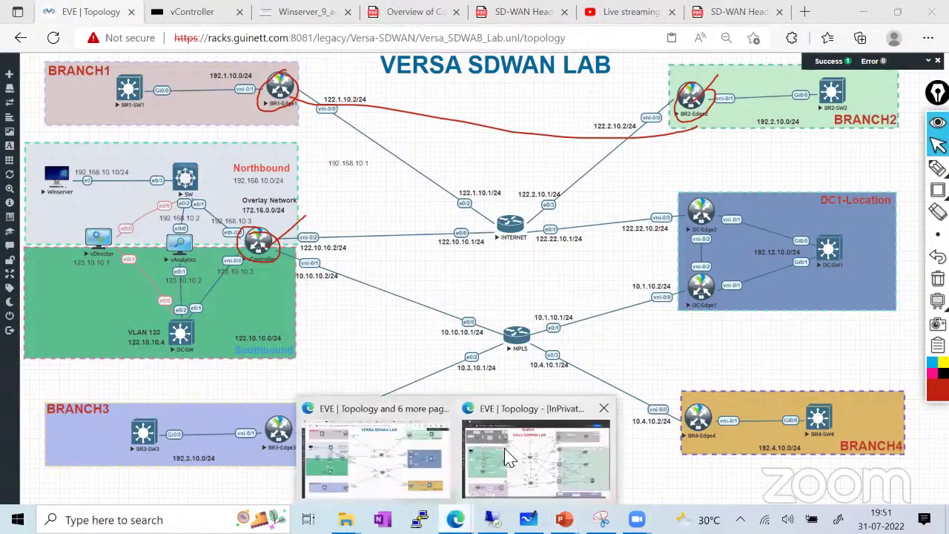
pyautogui.click(512, 458)
pyautogui.click(938, 278)
# Circle vEdge3 and vBond on the Cisco lab diagram and trace the link between them
pyautogui.click(938, 168)
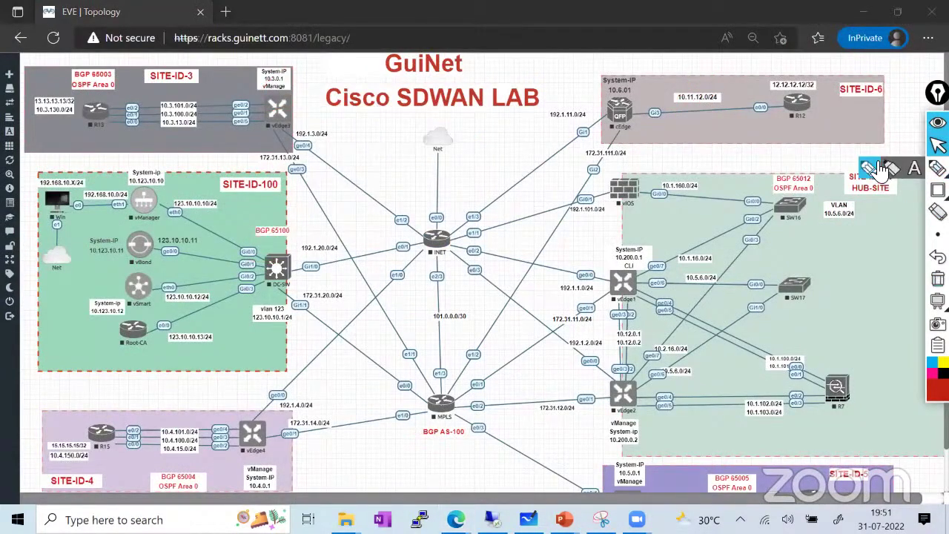
pyautogui.moveTo(270, 89)
pyautogui.mouseDown()
pyautogui.moveTo(315, 126)
pyautogui.moveTo(274, 88)
pyautogui.mouseUp()
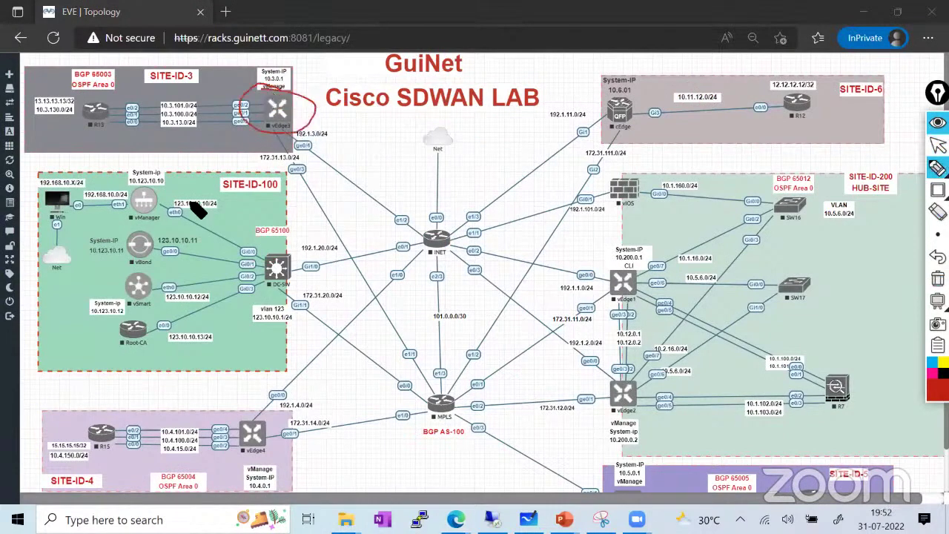
pyautogui.moveTo(151, 236)
pyautogui.mouseDown()
pyautogui.moveTo(125, 239)
pyautogui.moveTo(138, 275)
pyautogui.moveTo(175, 249)
pyautogui.moveTo(154, 234)
pyautogui.mouseUp()
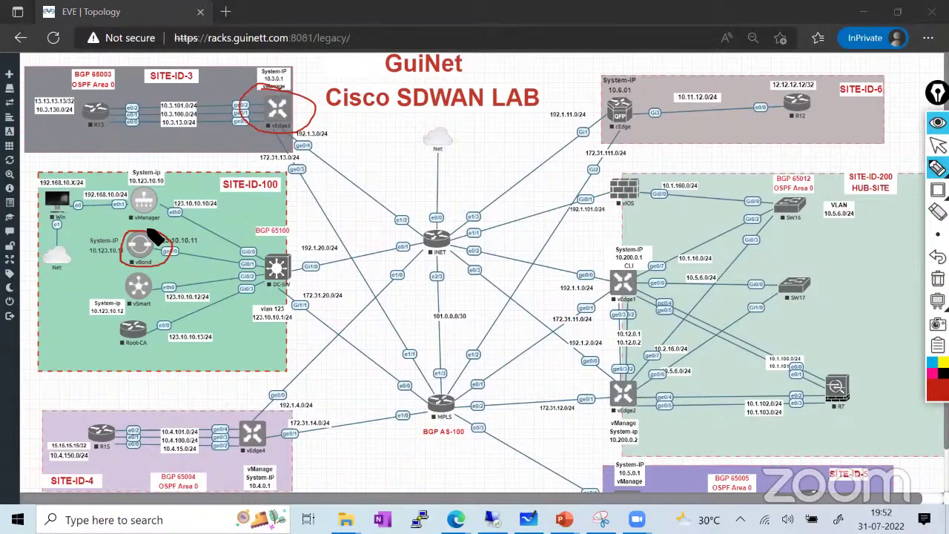
pyautogui.moveTo(167, 252)
pyautogui.mouseDown()
pyautogui.moveTo(182, 250)
pyautogui.moveTo(265, 135)
pyautogui.mouseUp()
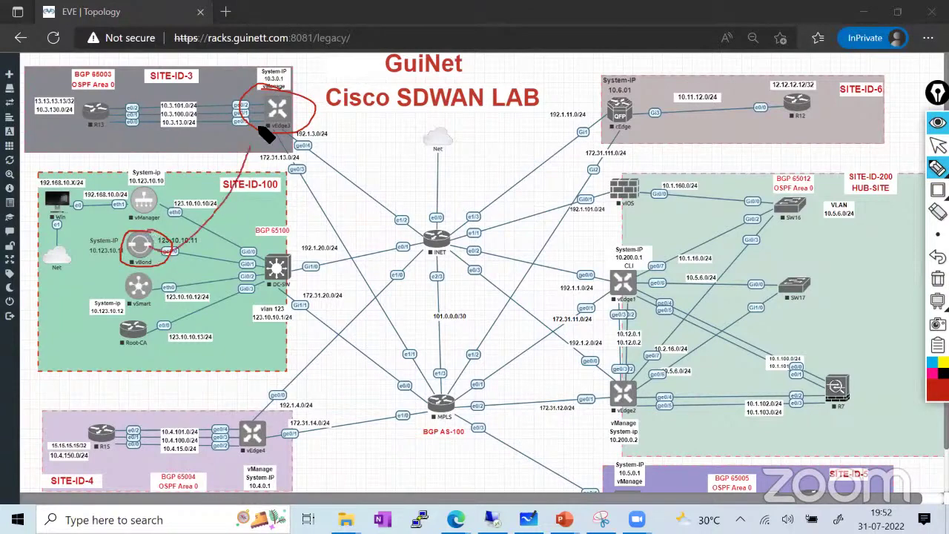
# Clear the red marks and switch to the Versa SDWAN lab window
pyautogui.click(938, 144)
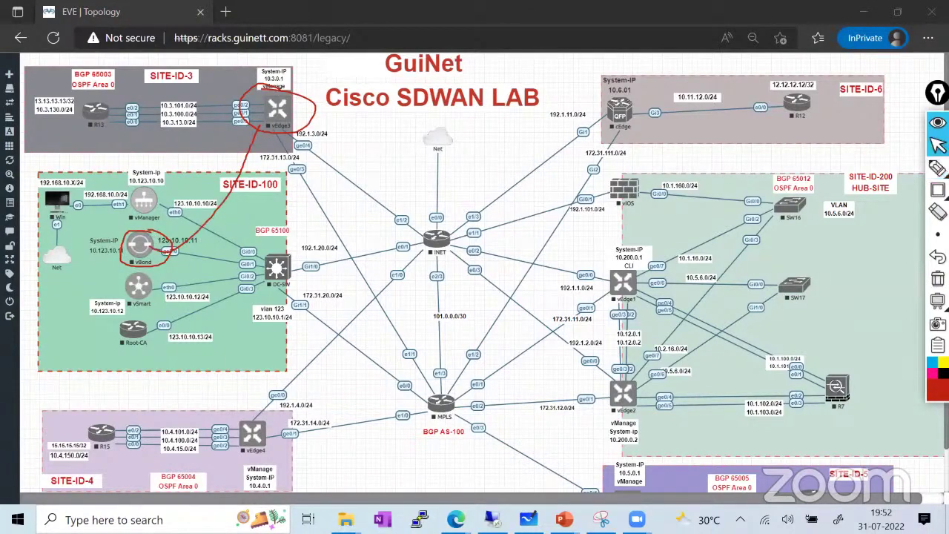
pyautogui.click(938, 234)
pyautogui.click(937, 278)
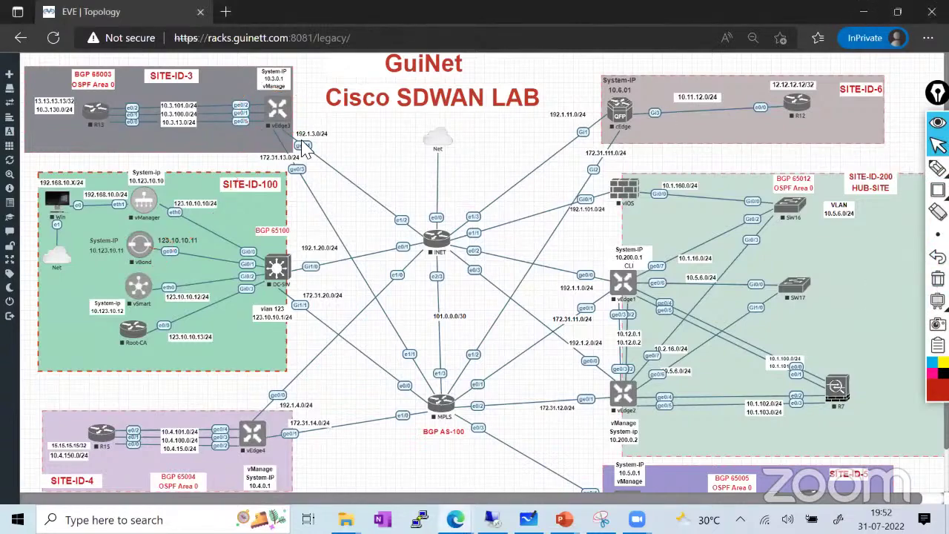
pyautogui.click(862, 12)
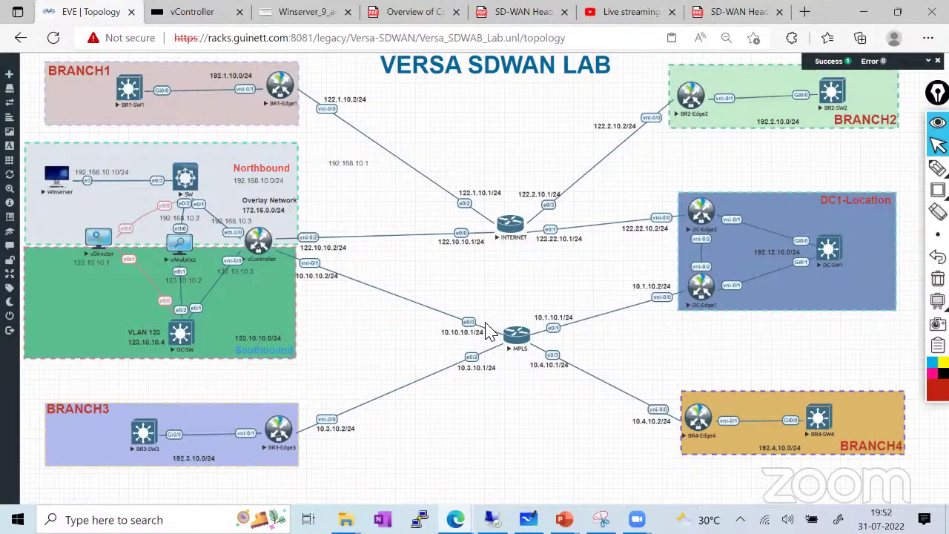
# Run show bgp summary on vController's CLI and highlight the six AS 64512 neighbors
pyautogui.click(193, 13)
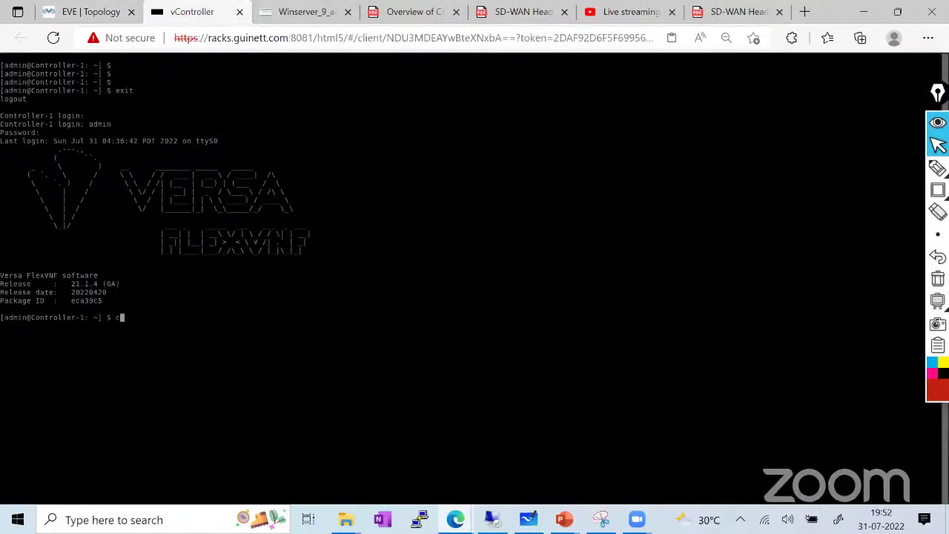
pyautogui.press('Return')
pyautogui.press('Return')
pyautogui.press('Return')
pyautogui.press('Return')
pyautogui.write('s')
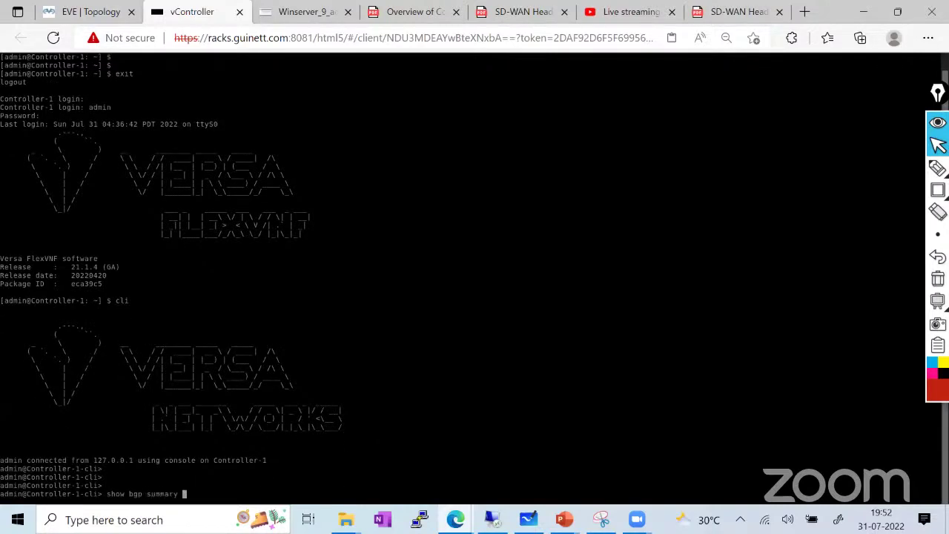
pyautogui.write('how bgp summary')
pyautogui.press('Return')
pyautogui.press('space')
pyautogui.press('space')
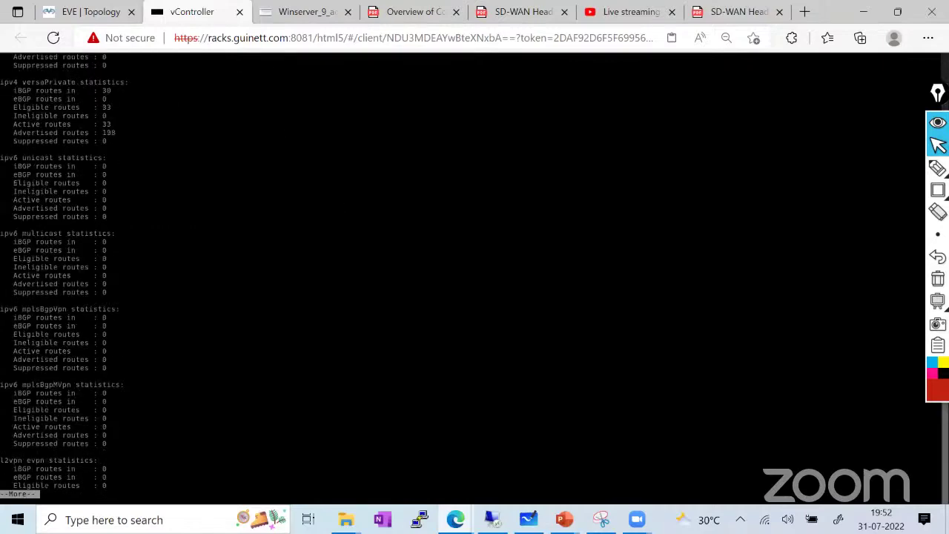
pyautogui.press('space')
pyautogui.press('q')
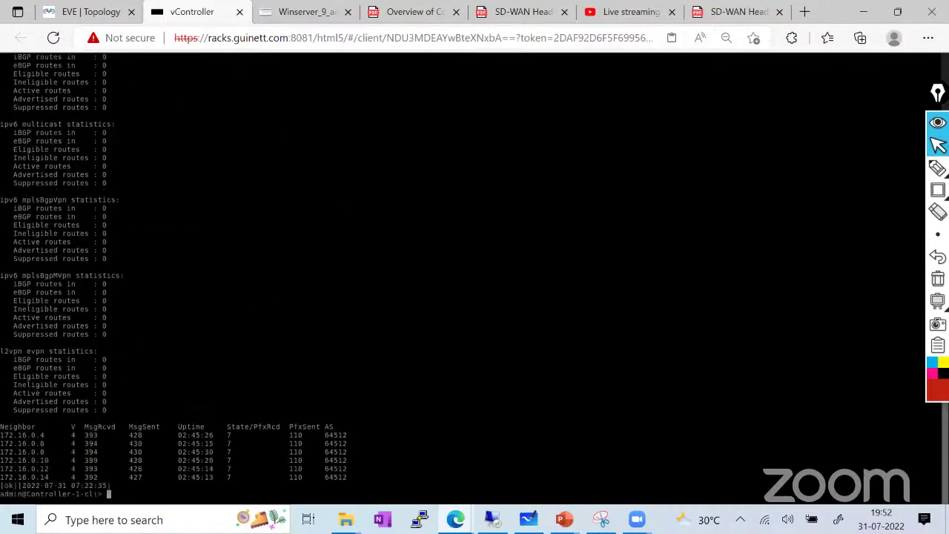
pyautogui.moveTo(1, 424); pyautogui.dragTo(241, 479)
pyautogui.click(81, 12)
# Draw red lines from vController to every branch and DC edge and label them MP-BGP
pyautogui.click(938, 168)
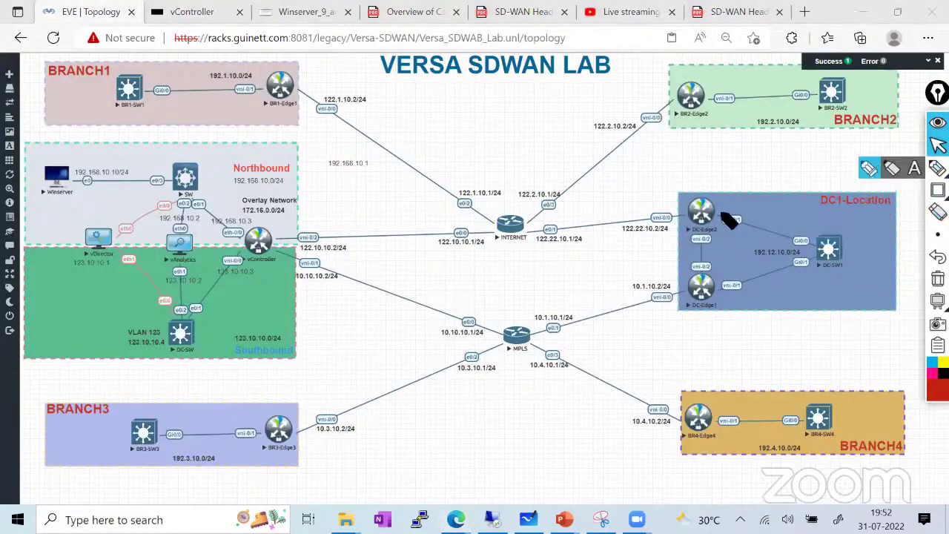
pyautogui.moveTo(232, 235)
pyautogui.mouseDown()
pyautogui.moveTo(479, 244)
pyautogui.moveTo(335, 104)
pyautogui.moveTo(293, 80)
pyautogui.mouseUp()
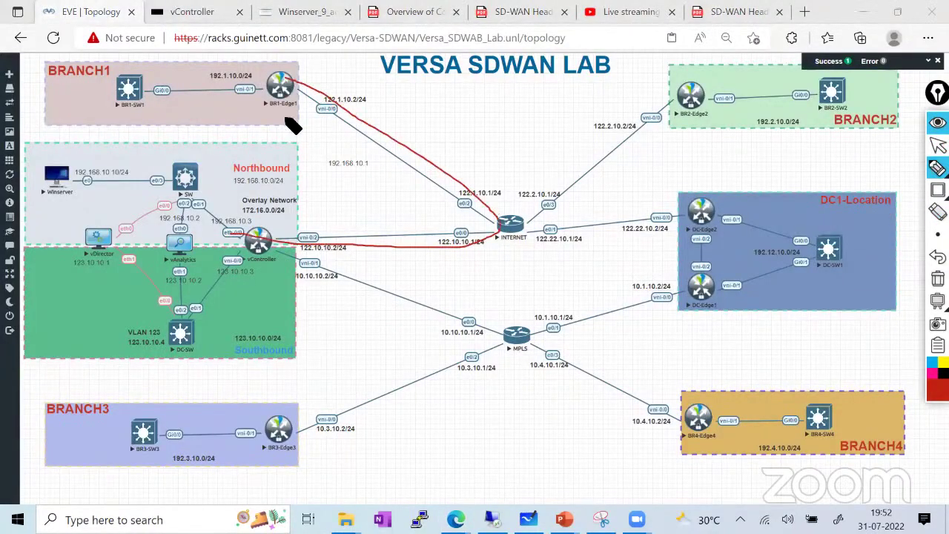
pyautogui.moveTo(259, 241)
pyautogui.mouseDown()
pyautogui.moveTo(513, 346)
pyautogui.moveTo(275, 434)
pyautogui.mouseUp()
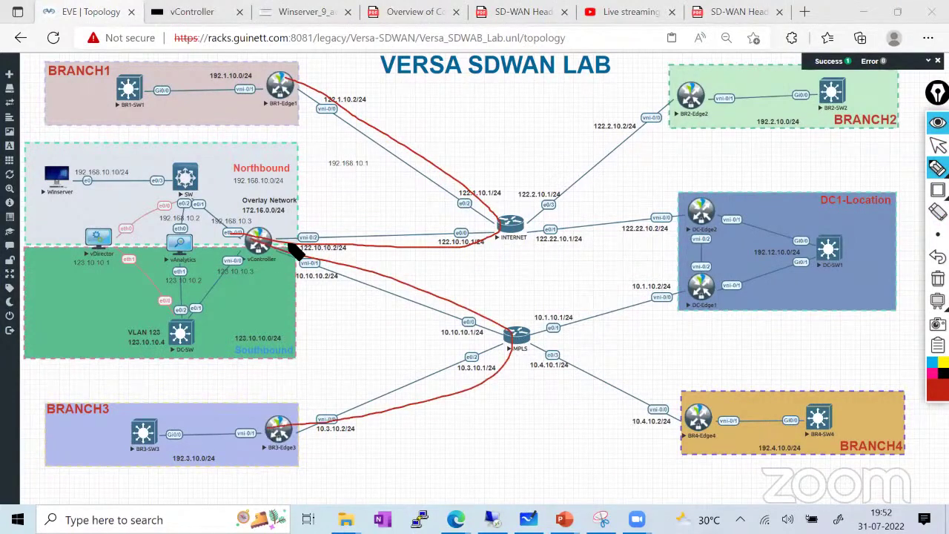
pyautogui.moveTo(290, 252); pyautogui.dragTo(725, 217)
pyautogui.moveTo(267, 250); pyautogui.dragTo(701, 297)
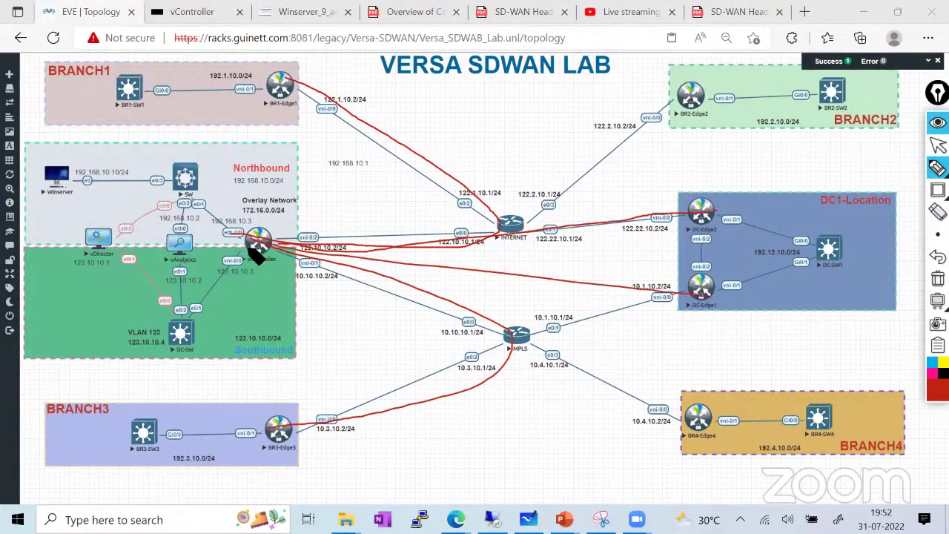
pyautogui.moveTo(255, 252)
pyautogui.mouseDown()
pyautogui.moveTo(601, 172)
pyautogui.moveTo(662, 115)
pyautogui.mouseUp()
pyautogui.moveTo(255, 239)
pyautogui.mouseDown()
pyautogui.moveTo(701, 423)
pyautogui.moveTo(718, 421)
pyautogui.mouseUp()
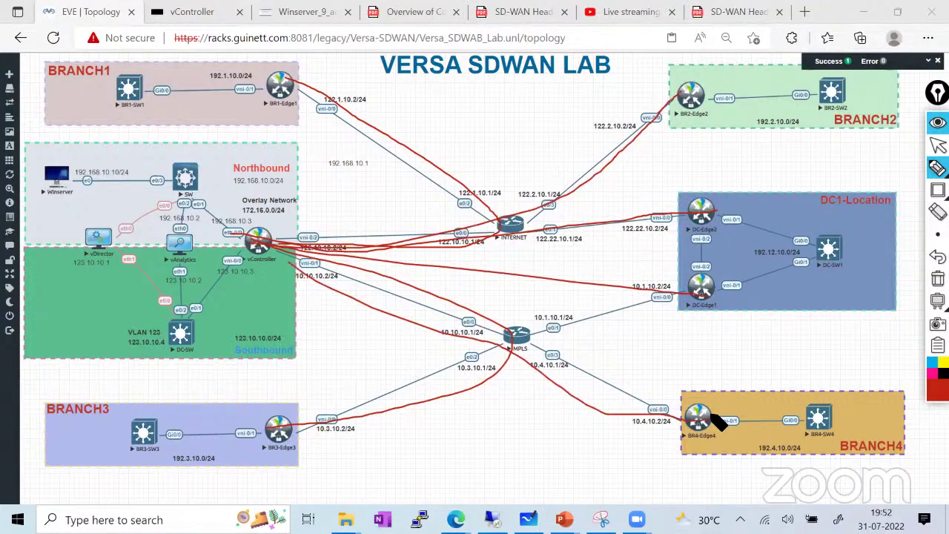
pyautogui.moveTo(592, 355)
pyautogui.mouseDown()
pyautogui.moveTo(599, 369)
pyautogui.moveTo(577, 375)
pyautogui.moveTo(659, 347)
pyautogui.moveTo(669, 326)
pyautogui.moveTo(570, 393)
pyautogui.moveTo(654, 343)
pyautogui.mouseUp()
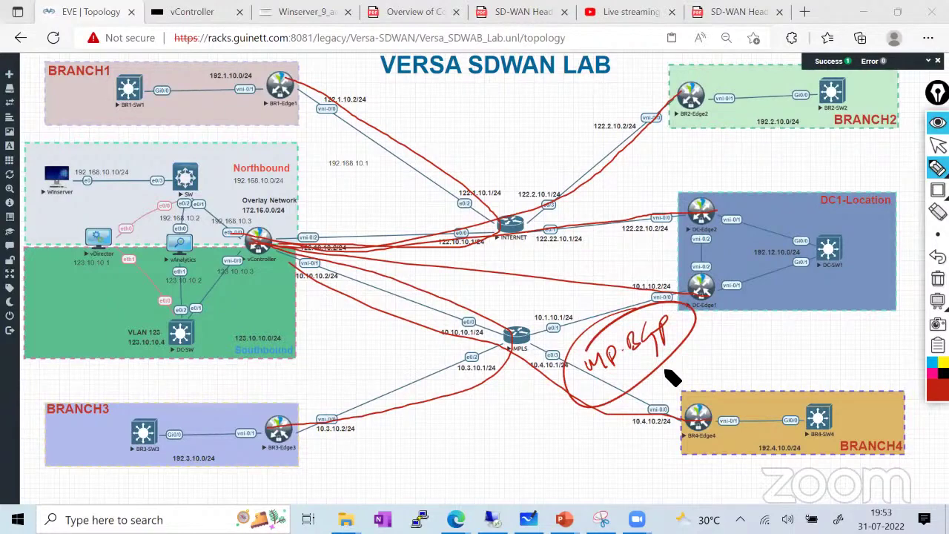
# Put the pen away and bring the Cisco SDWAN lab window to the front
pyautogui.click(938, 146)
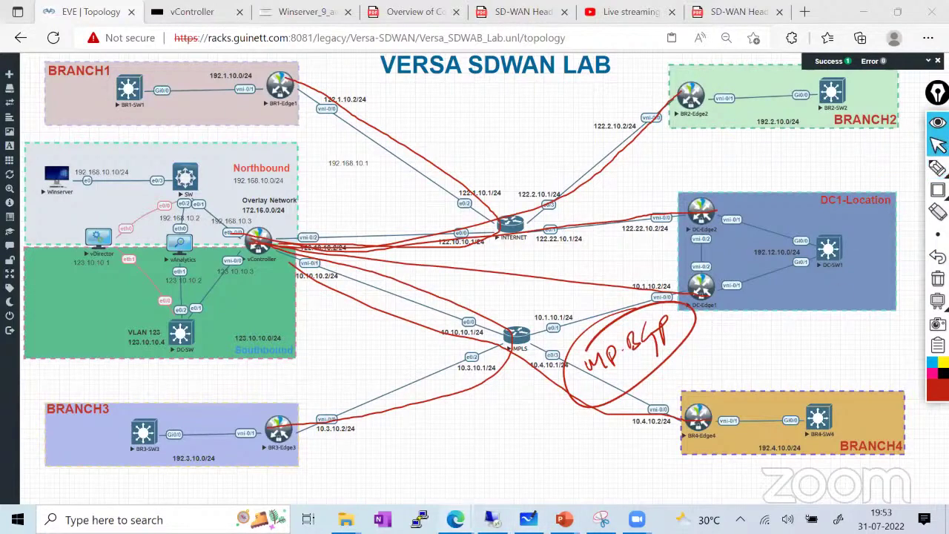
pyautogui.moveTo(455, 519)
pyautogui.click(501, 415)
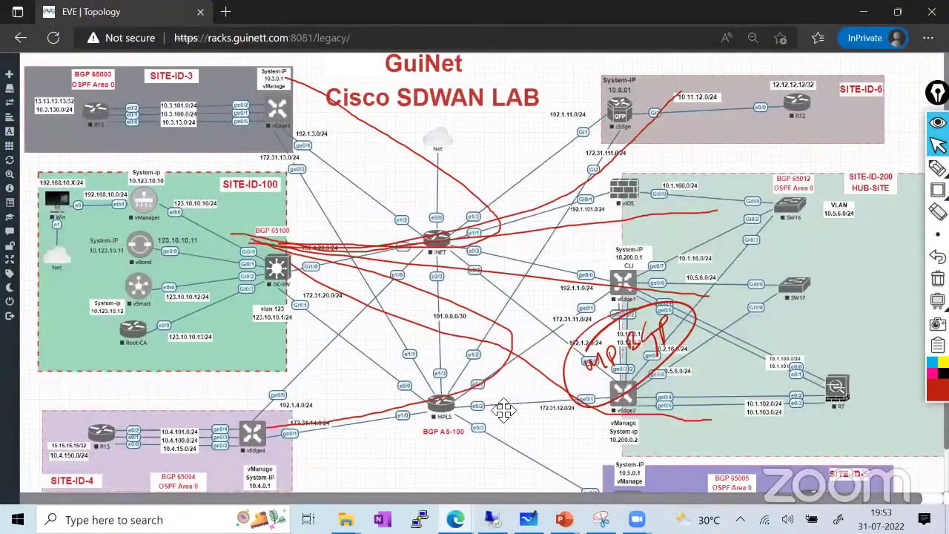
# Clear the old marks and sketch vSmart's paths to vEdge3, vEdge4, vEdge1, SITE-ID-5 and cEdge
pyautogui.click(938, 278)
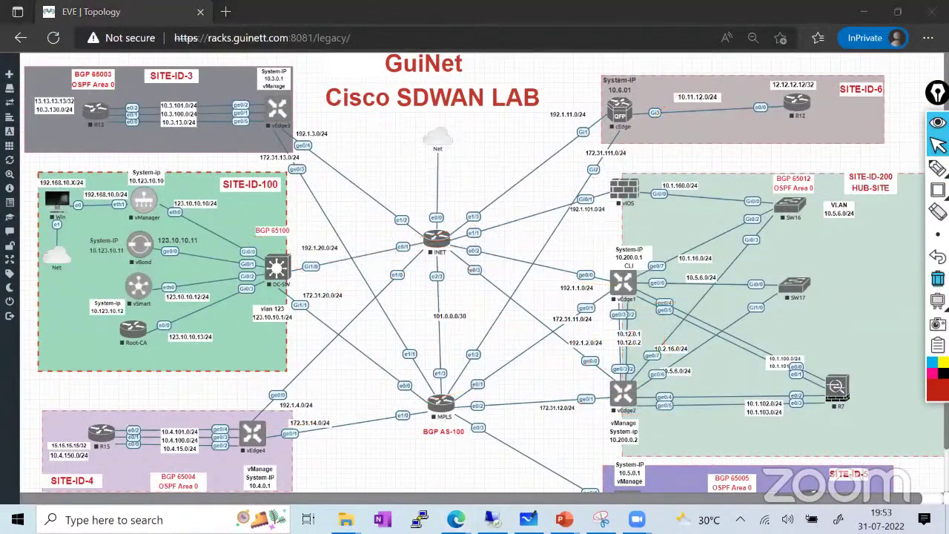
pyautogui.click(938, 167)
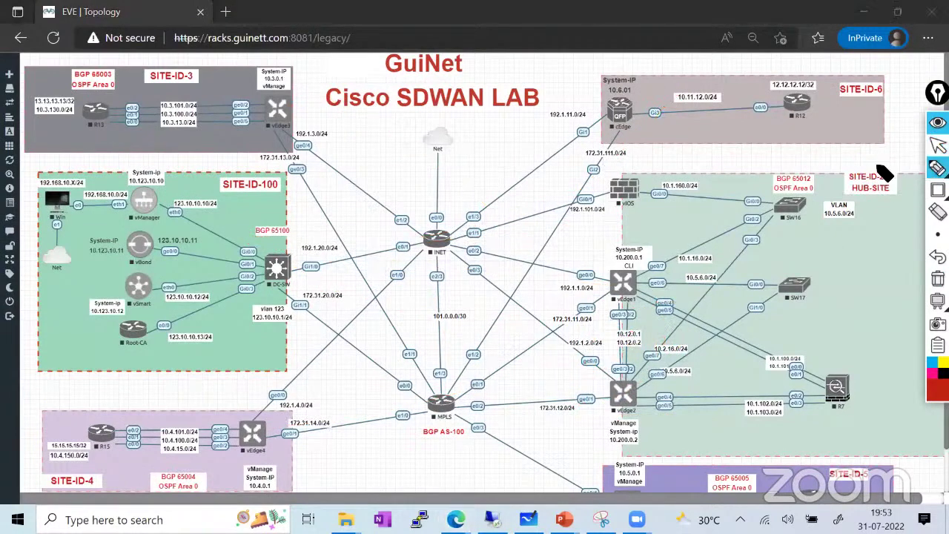
pyautogui.moveTo(280, 102); pyautogui.dragTo(331, 288)
pyautogui.moveTo(235, 297)
pyautogui.mouseDown()
pyautogui.moveTo(185, 302)
pyautogui.moveTo(237, 461)
pyautogui.mouseUp()
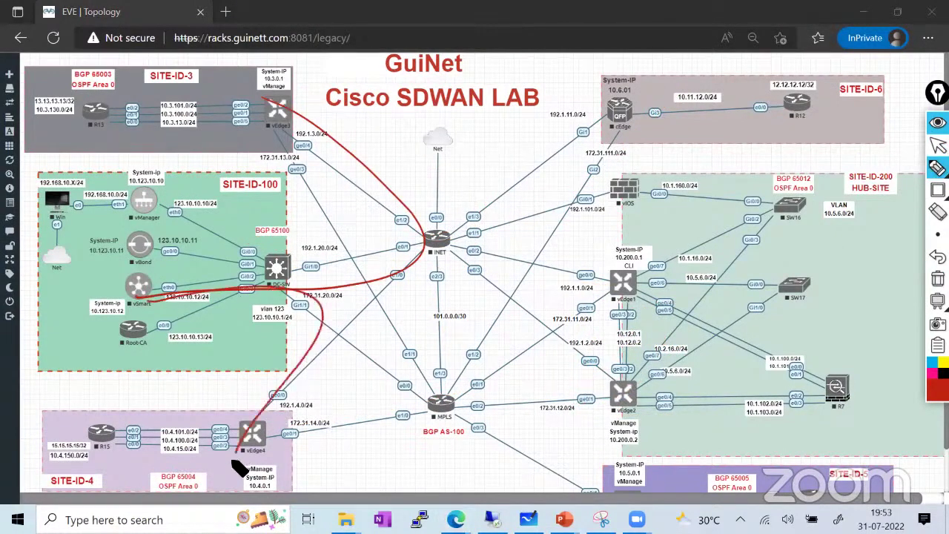
pyautogui.moveTo(267, 294); pyautogui.dragTo(645, 274)
pyautogui.moveTo(320, 249); pyautogui.dragTo(654, 461)
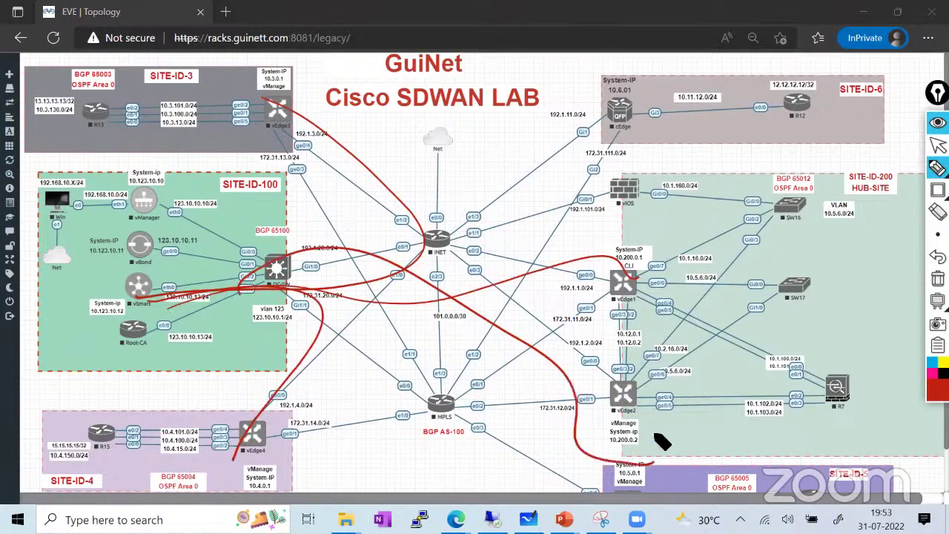
pyautogui.moveTo(290, 271); pyautogui.dragTo(634, 88)
# Circle the INET/MPLS transport core with an OMP note, then erase all red marks
pyautogui.moveTo(426, 241); pyautogui.dragTo(454, 236)
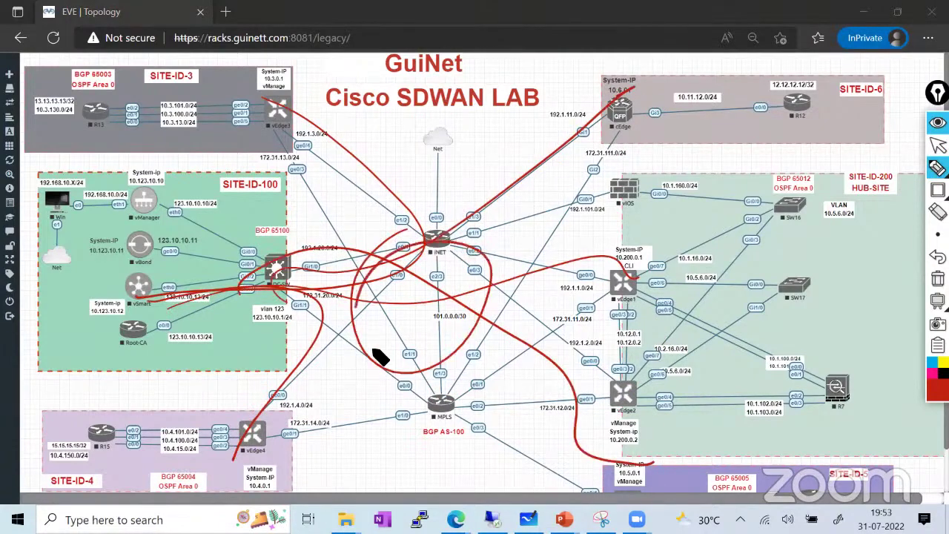
pyautogui.moveTo(399, 336)
pyautogui.mouseDown()
pyautogui.moveTo(392, 353)
pyautogui.moveTo(421, 335)
pyautogui.moveTo(443, 354)
pyautogui.mouseUp()
pyautogui.moveTo(467, 304)
pyautogui.mouseDown()
pyautogui.moveTo(444, 393)
pyautogui.moveTo(326, 370)
pyautogui.mouseUp()
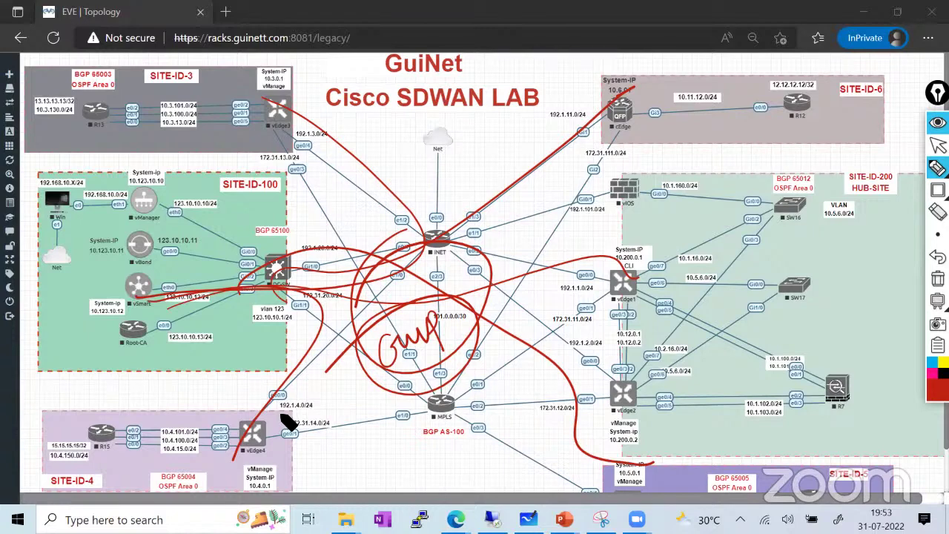
pyautogui.moveTo(432, 371); pyautogui.dragTo(446, 449)
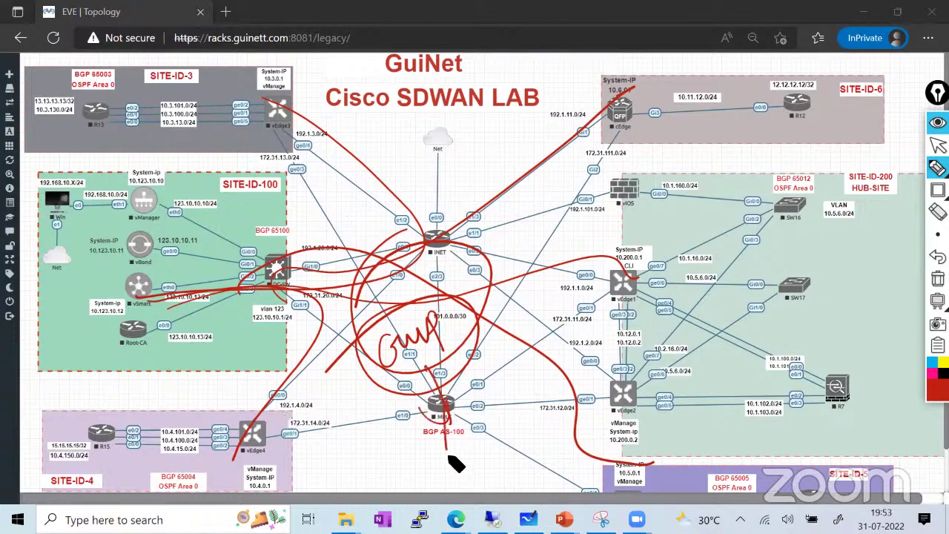
pyautogui.moveTo(373, 363); pyautogui.dragTo(324, 412)
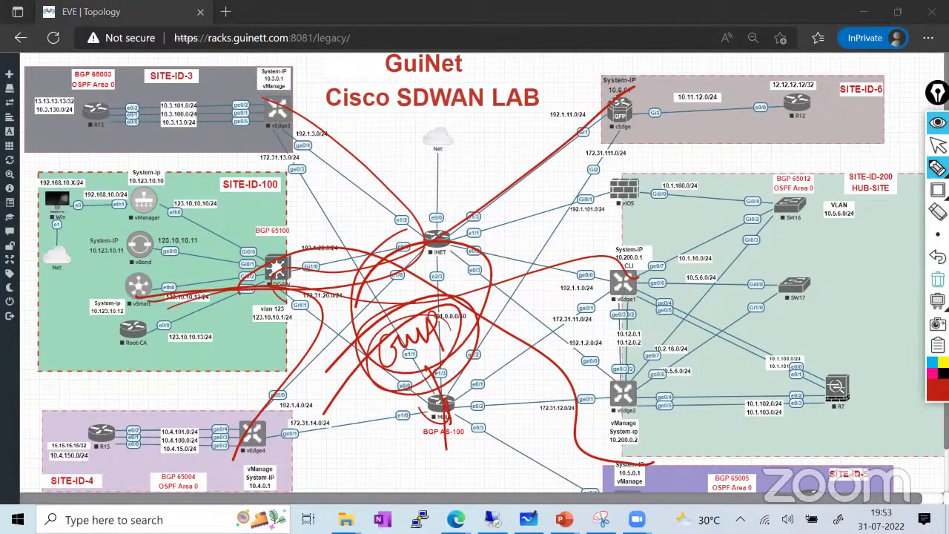
pyautogui.click(937, 278)
pyautogui.click(938, 145)
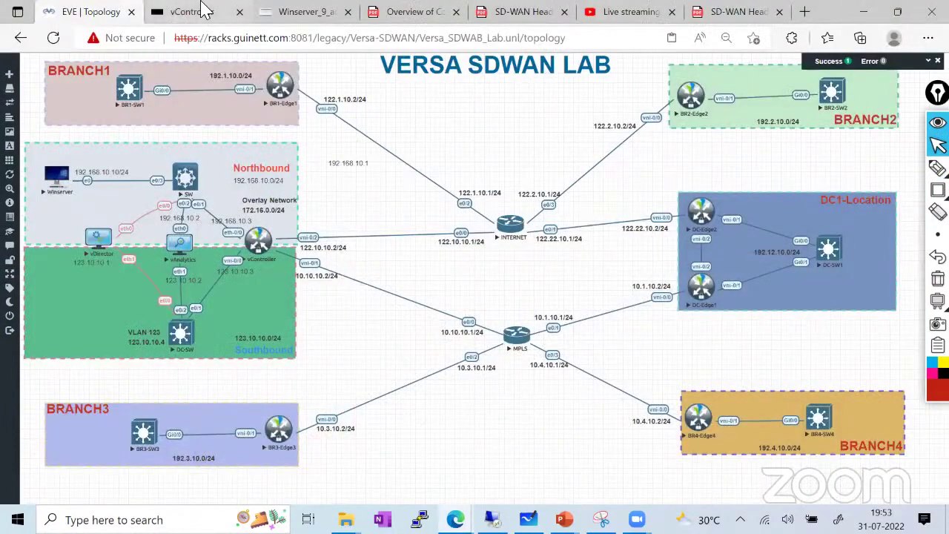
# Check vController's BGP neighbor table, then open the vDirector console in its own tab
pyautogui.click(201, 6)
pyautogui.moveTo(4, 426); pyautogui.dragTo(364, 476)
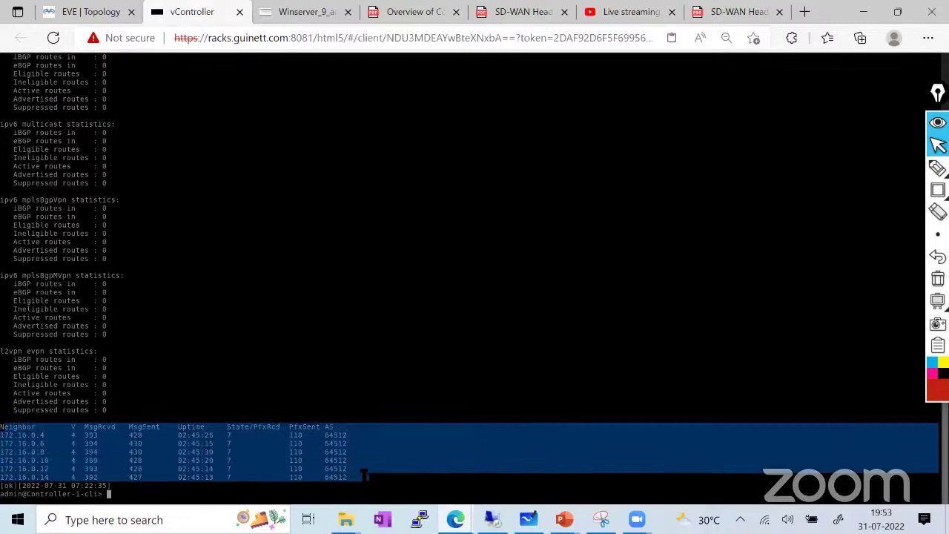
pyautogui.click(89, 12)
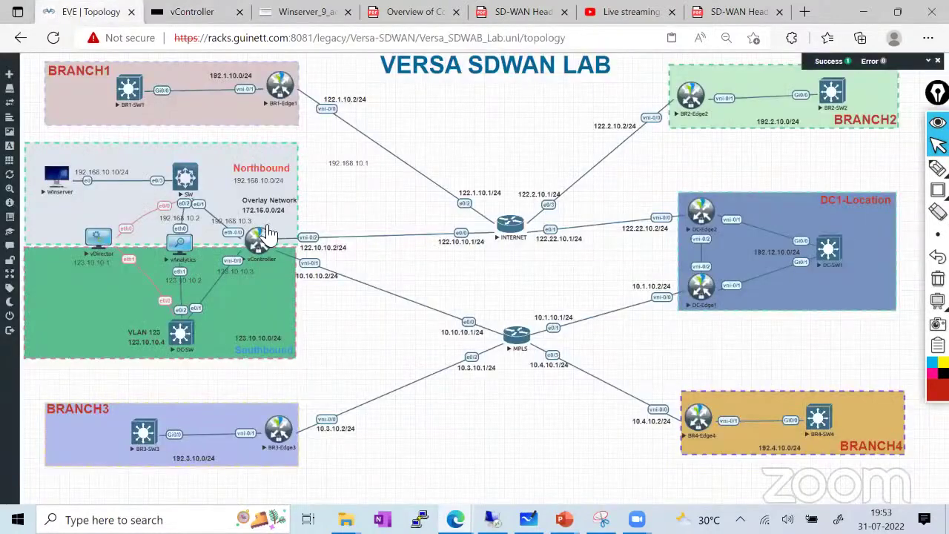
pyautogui.click(98, 238)
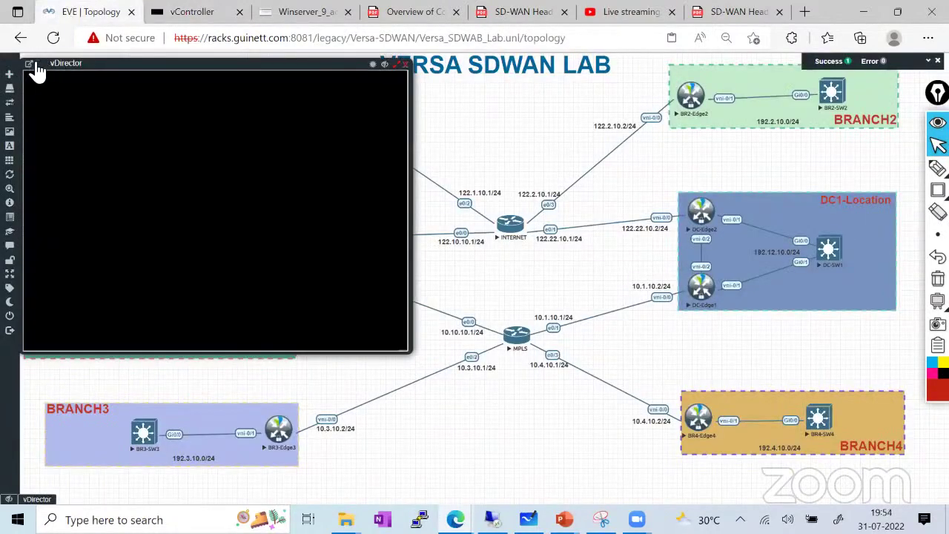
pyautogui.click(28, 63)
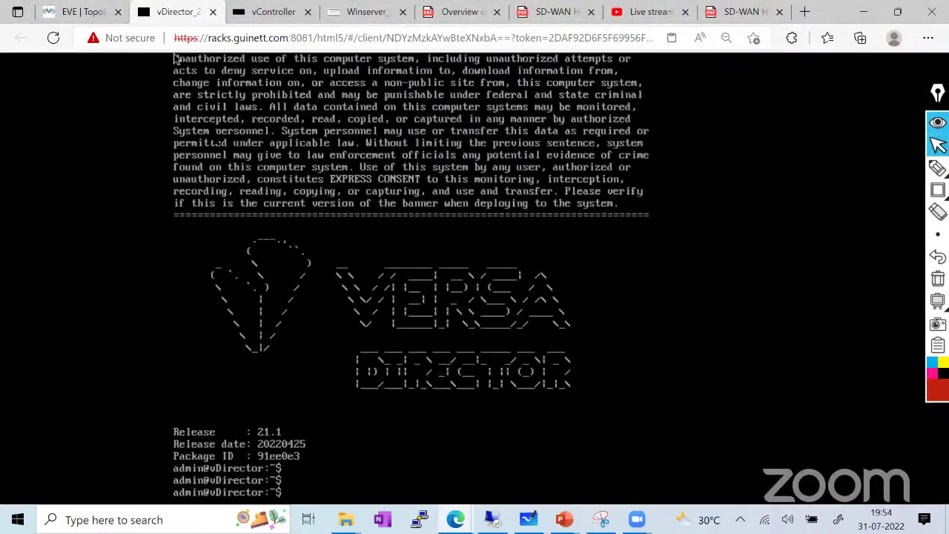
pyautogui.press('Return')
pyautogui.press('Return')
pyautogui.press('Return')
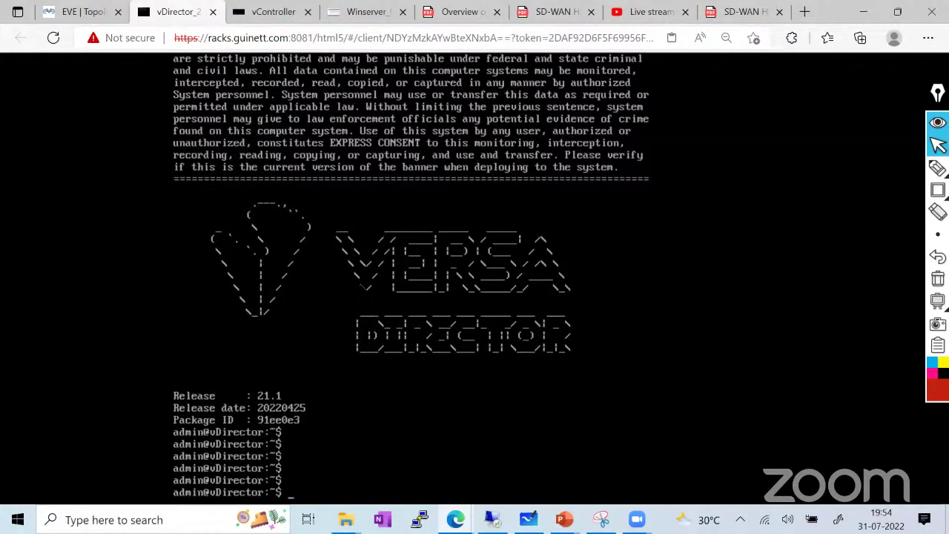
# In Versa Director, open Monitor and show the LAB1 list of 7 appliances
pyautogui.click(359, 21)
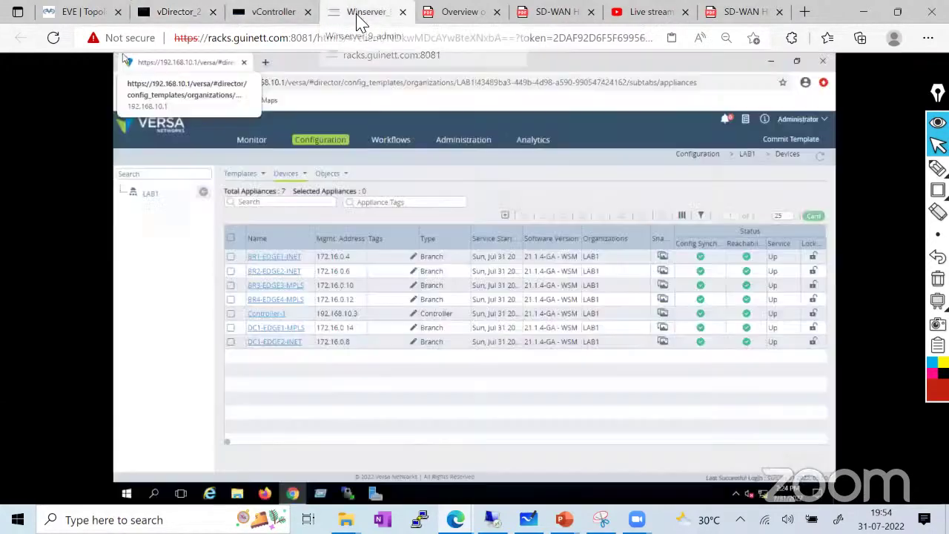
pyautogui.click(252, 142)
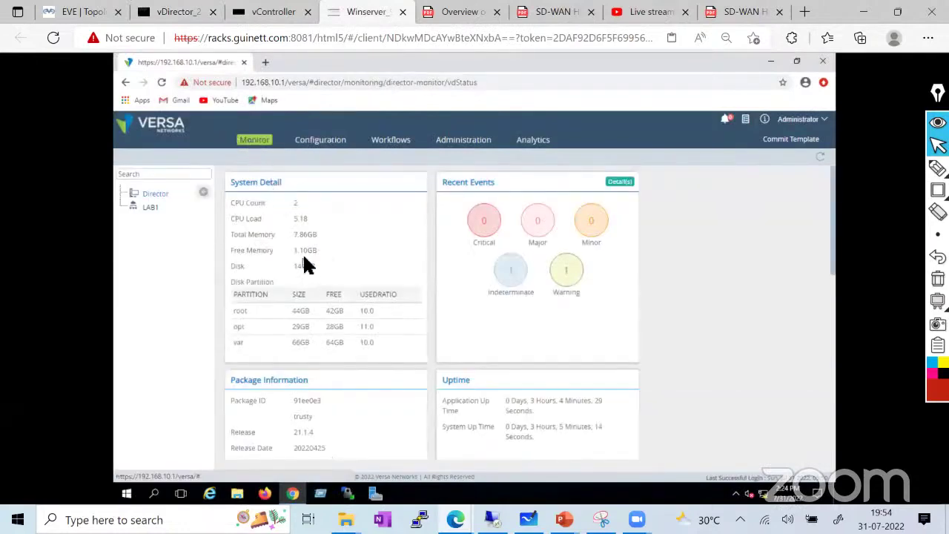
pyautogui.click(314, 152)
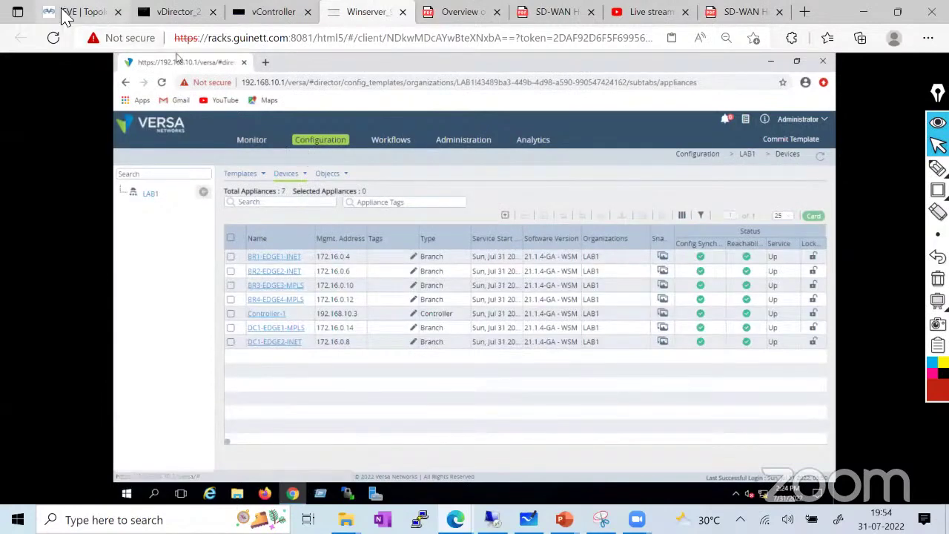
pyautogui.click(68, 11)
# Open the vAnalytics console with the gray on black colour scheme
pyautogui.click(179, 246)
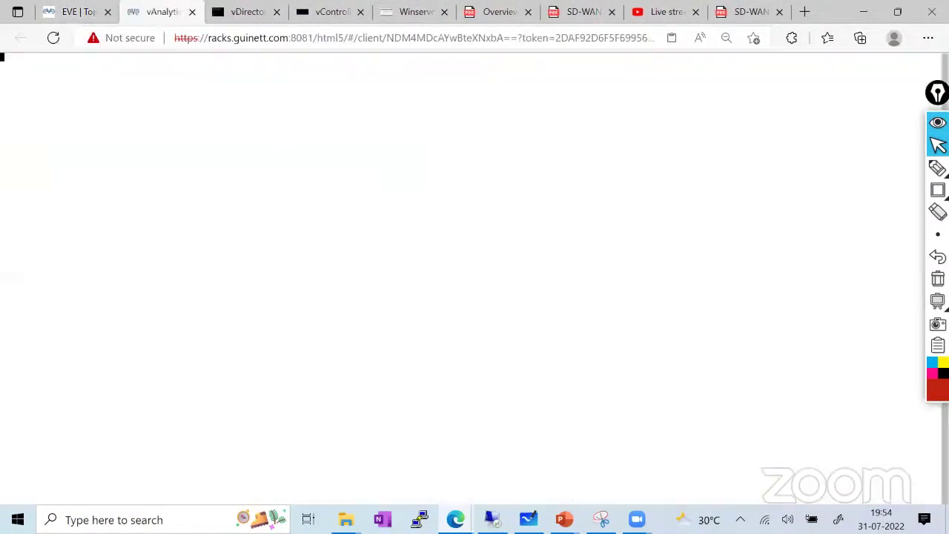
pyautogui.hotkey('ctrl', 'alt', 'shift')
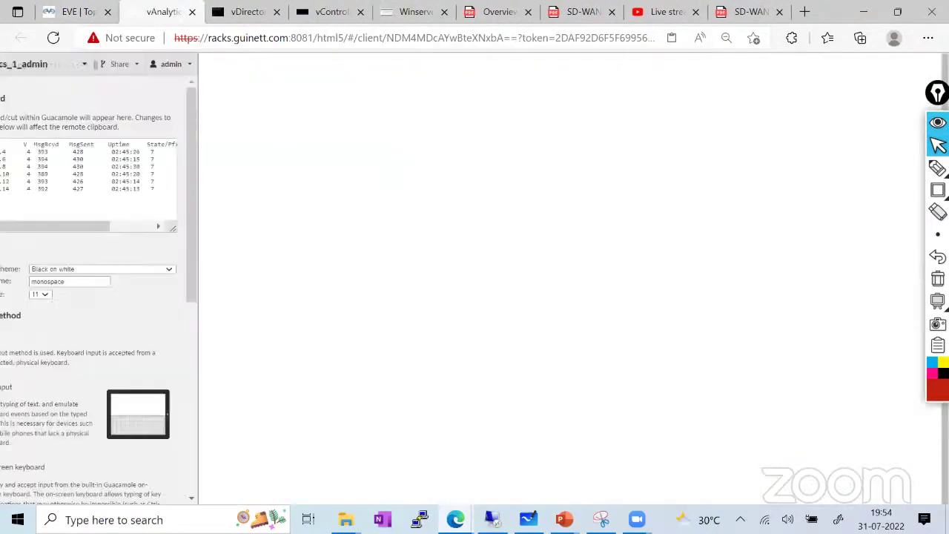
pyautogui.click(119, 270)
pyautogui.click(97, 298)
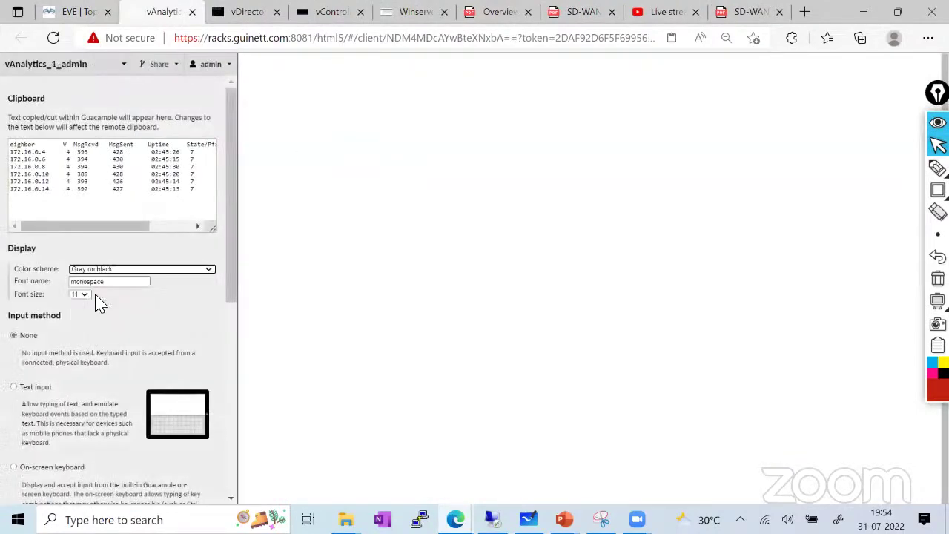
pyautogui.hotkey('ctrl', 'alt', 'shift')
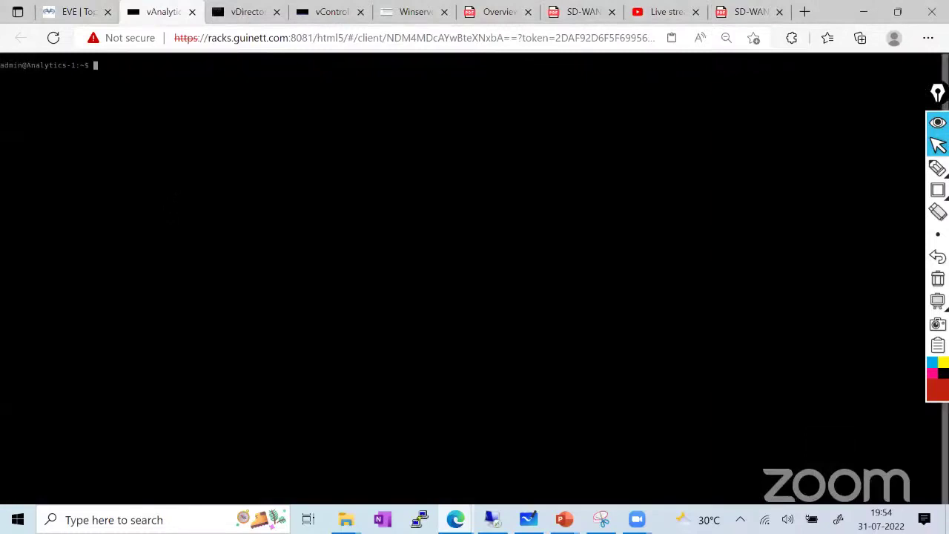
# Log out, log back in as admin, and launch the Versa CLI with cli
pyautogui.write('exit')
pyautogui.press('Return')
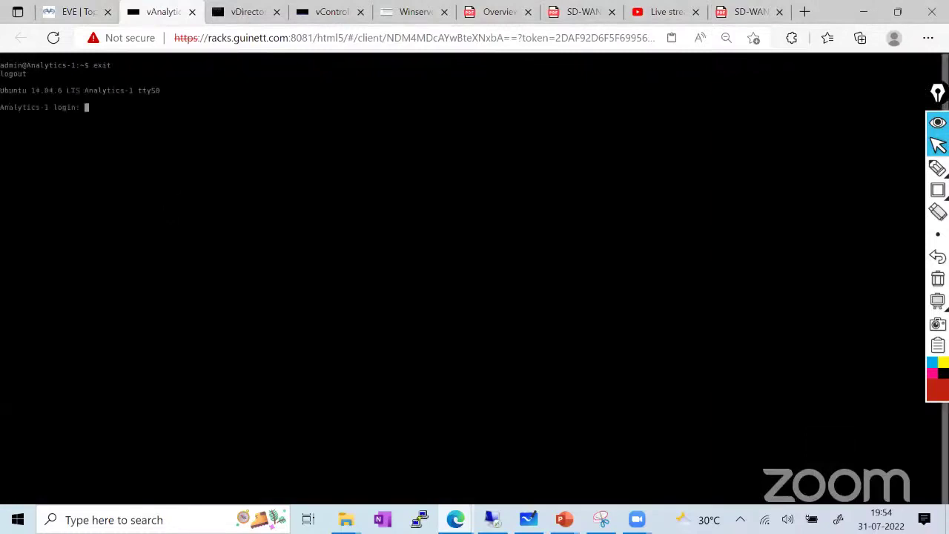
pyautogui.write('admin')
pyautogui.press('Return')
pyautogui.press('Return')
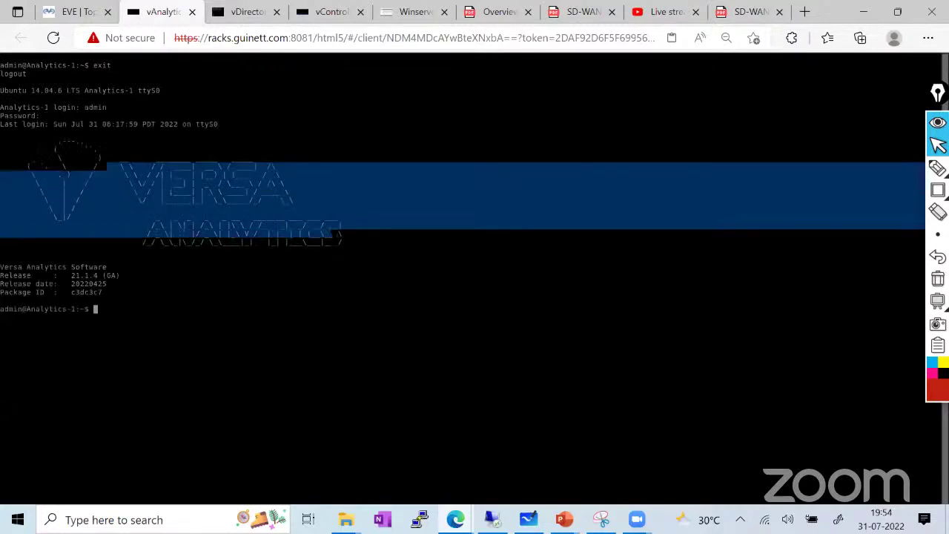
pyautogui.write('c')
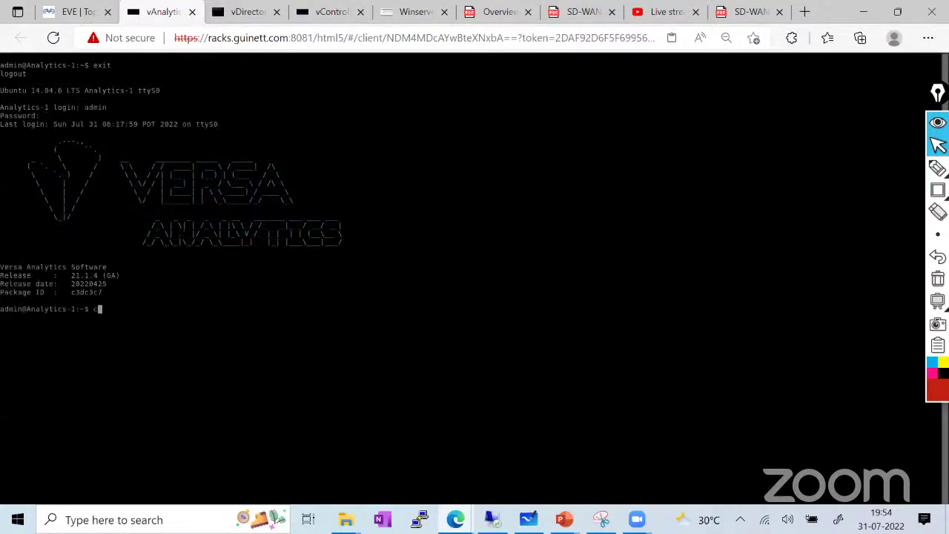
pyautogui.press('BackSpace')
pyautogui.press('Return')
pyautogui.press('Return')
pyautogui.press('Return')
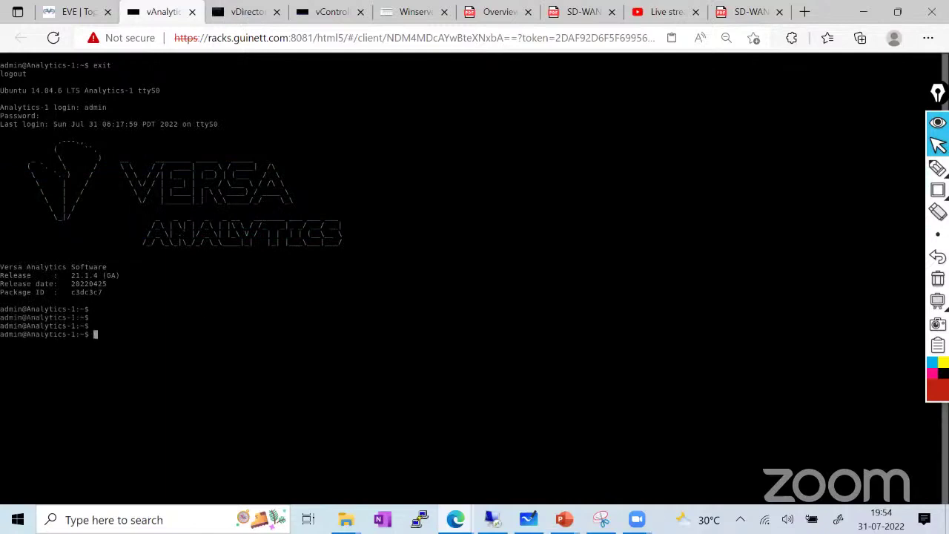
pyautogui.write('cli')
pyautogui.press('Tab')
pyautogui.press('Tab')
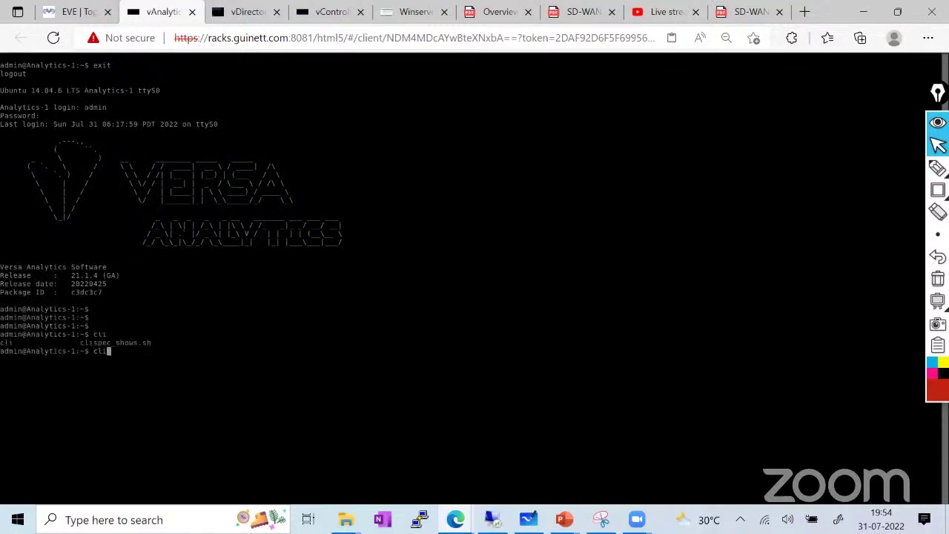
pyautogui.press('Return')
pyautogui.press('Return')
pyautogui.press('Return')
# List the show command's options, trying and discarding a show interface command
pyautogui.write('show')
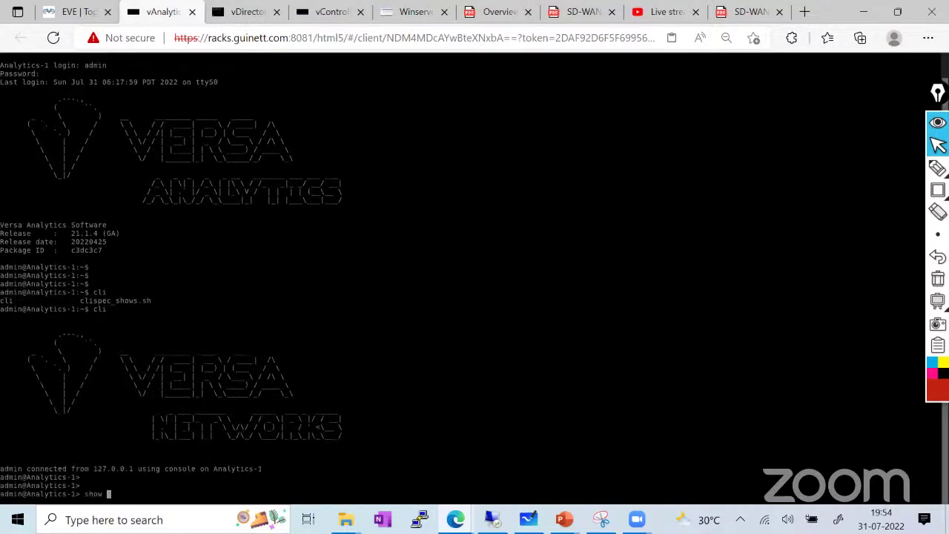
pyautogui.press('?')
pyautogui.write('inter')
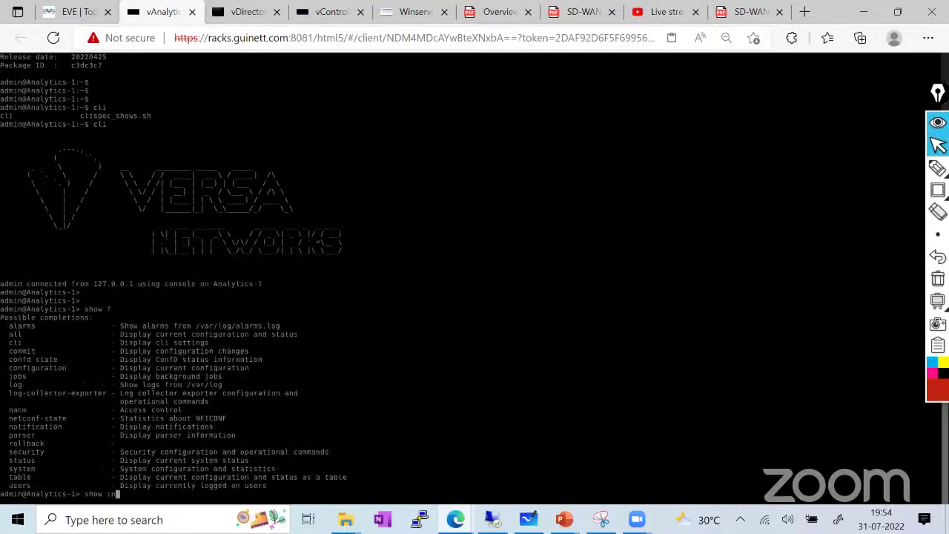
pyautogui.press('Tab')
pyautogui.press('BackSpace')
pyautogui.press('BackSpace')
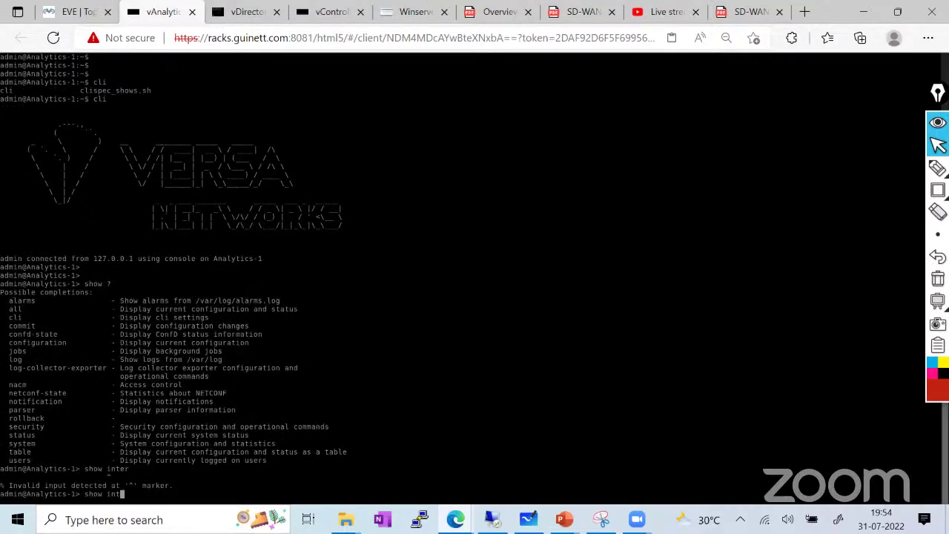
pyautogui.press('BackSpace')
pyautogui.press('BackSpace')
pyautogui.press('BackSpace')
# Run show system details, which reports release 21.1.4 on a KVM host
pyautogui.write('sys')
pyautogui.press('Tab')
pyautogui.write('?')
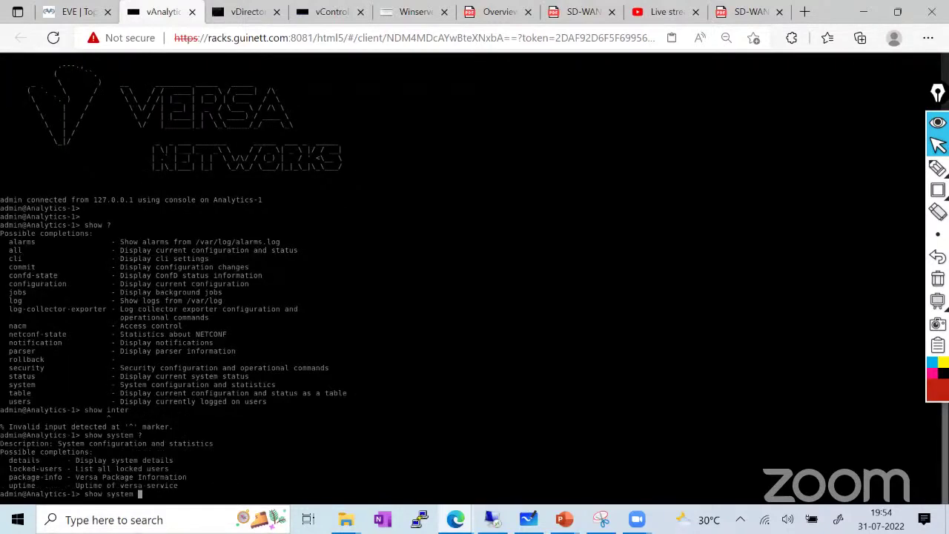
pyautogui.write('de')
pyautogui.press('Tab')
pyautogui.press('Return')
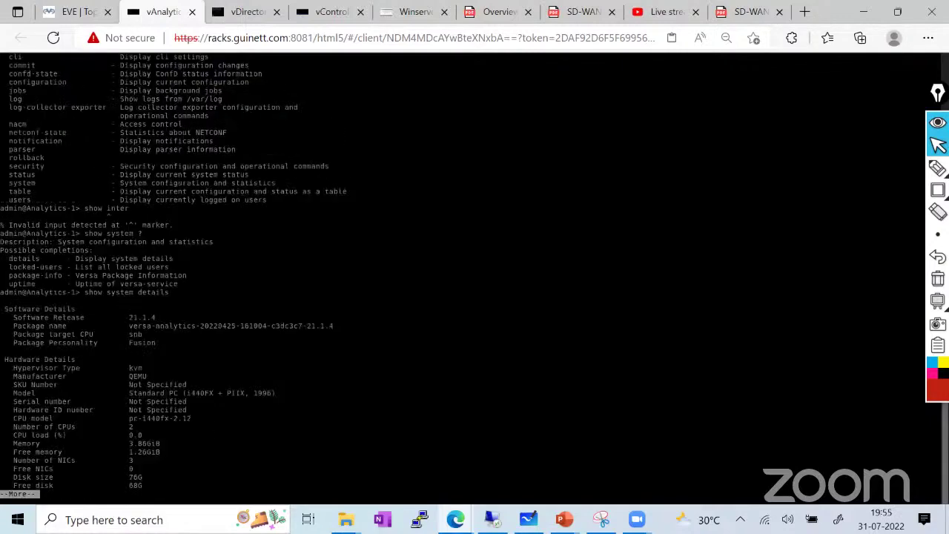
pyautogui.press('space')
pyautogui.press('Tab')
pyautogui.press('Tab')
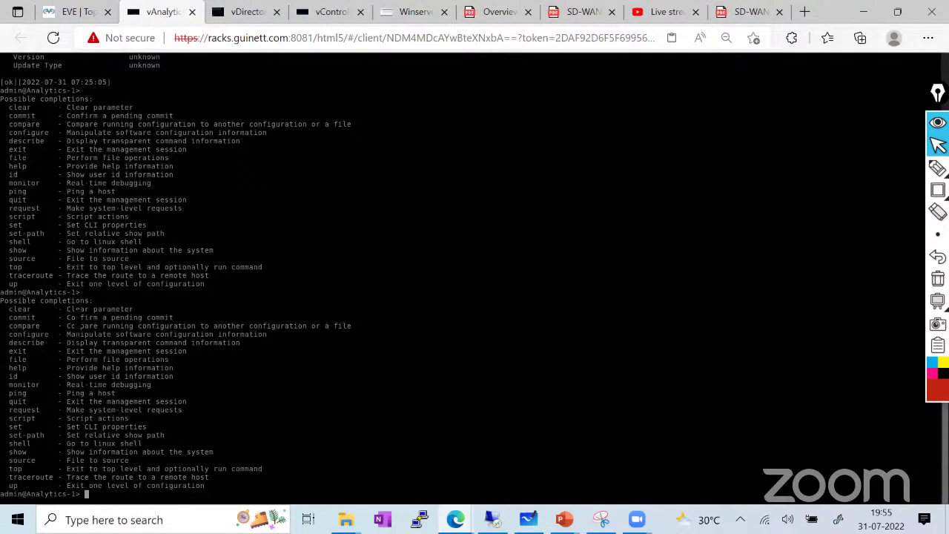
pyautogui.click(70, 12)
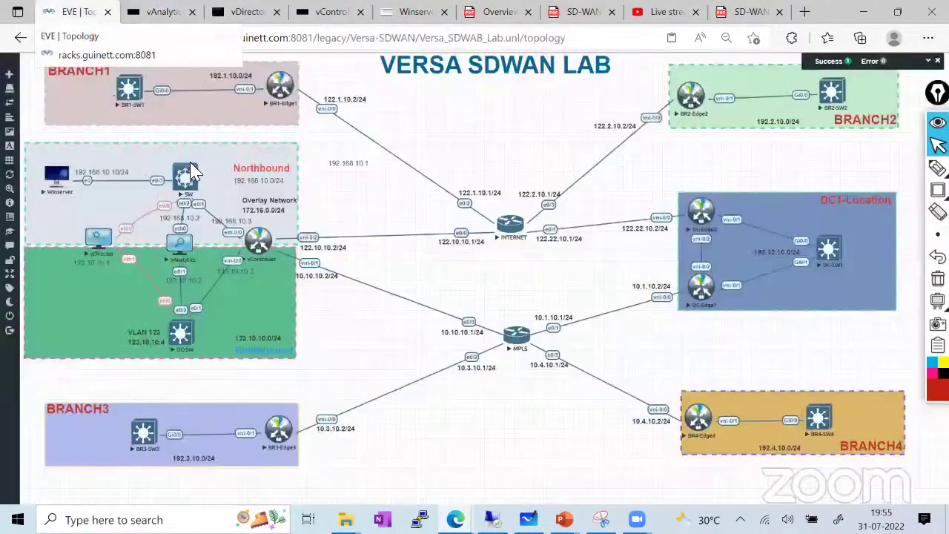
# Open the BR3-Edge3 console with the gray on black colour scheme
pyautogui.click(273, 438)
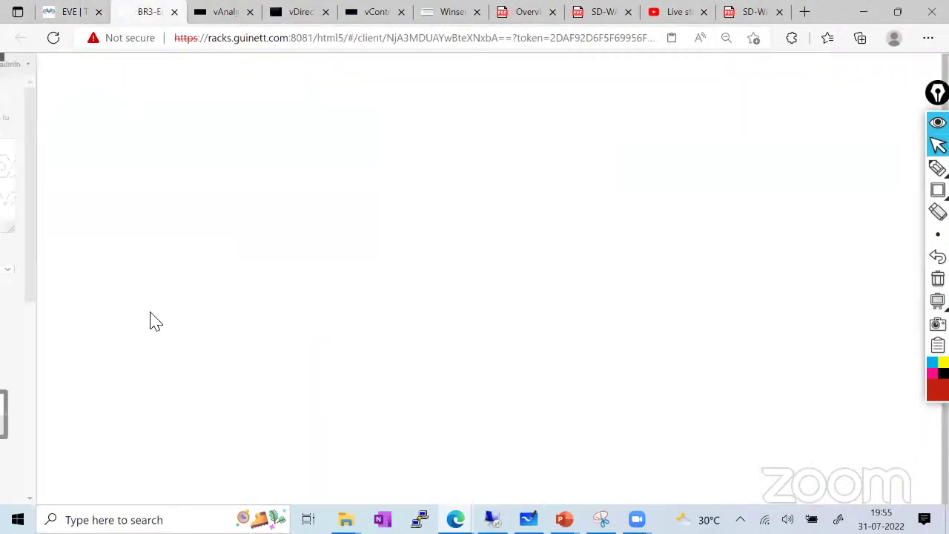
pyautogui.click(116, 270)
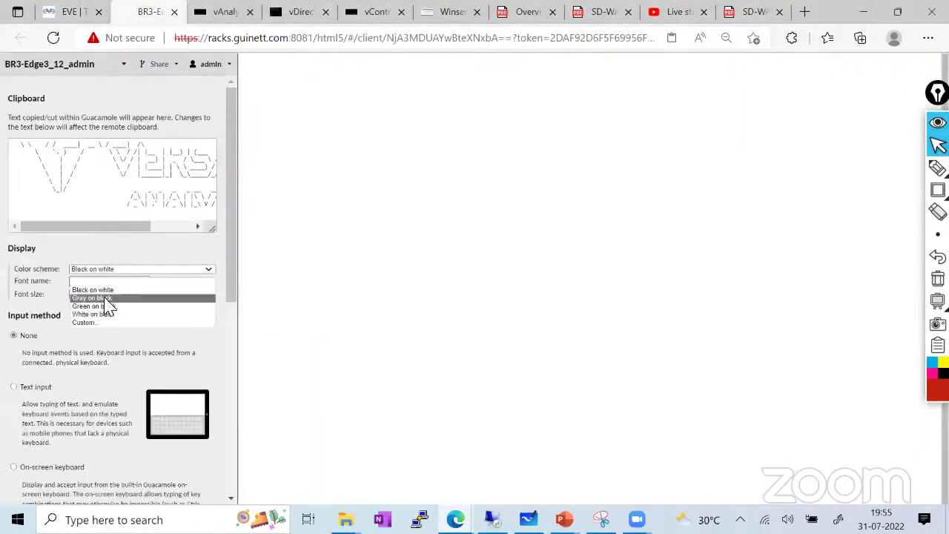
pyautogui.click(111, 311)
pyautogui.hotkey('ctrl', 'alt', 'shift')
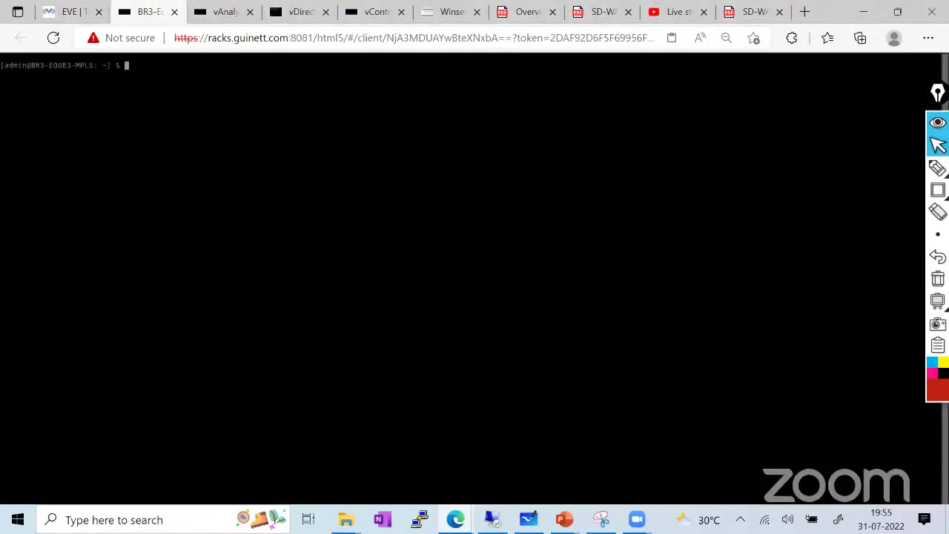
# Log back in as admin, enter the CLI, and run show bgp summary
pyautogui.write('exit')
pyautogui.press('Return')
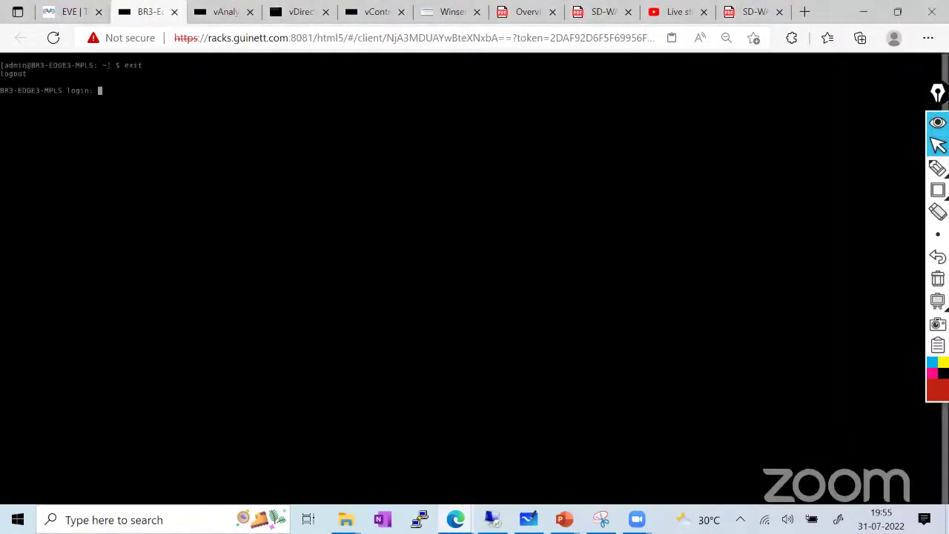
pyautogui.write('admin')
pyautogui.press('Return')
pyautogui.press('Return')
pyautogui.press('Return')
pyautogui.press('Return')
pyautogui.press('Return')
pyautogui.write('cli')
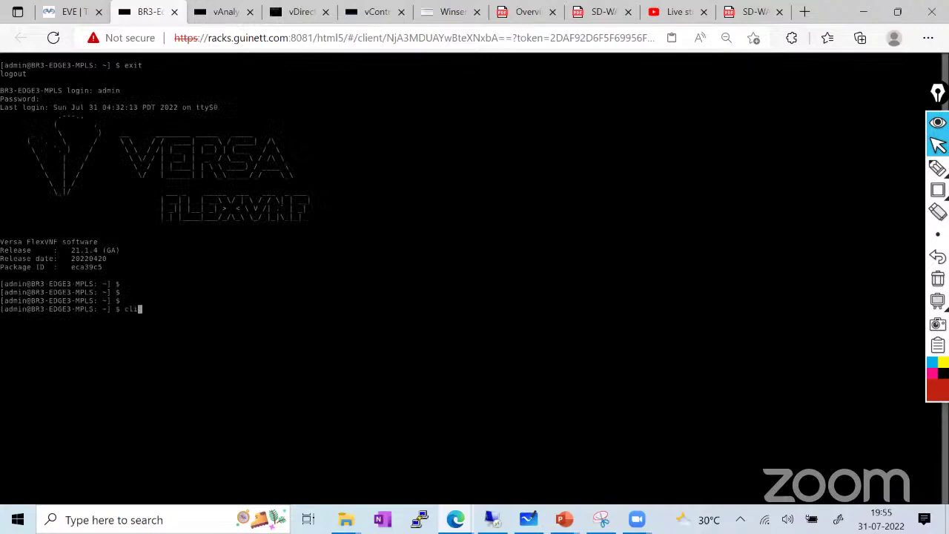
pyautogui.press('Return')
pyautogui.write('show ')
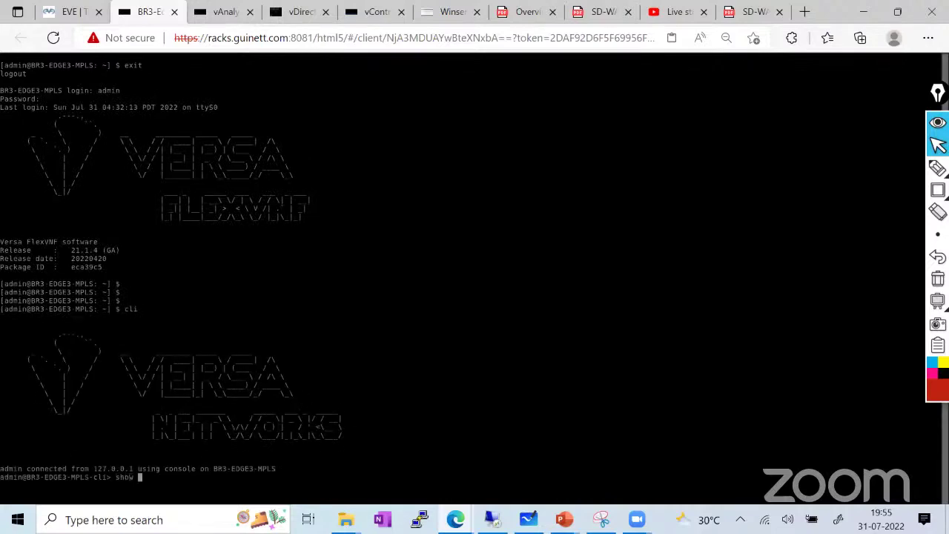
pyautogui.write('bgp summary')
pyautogui.press('Return')
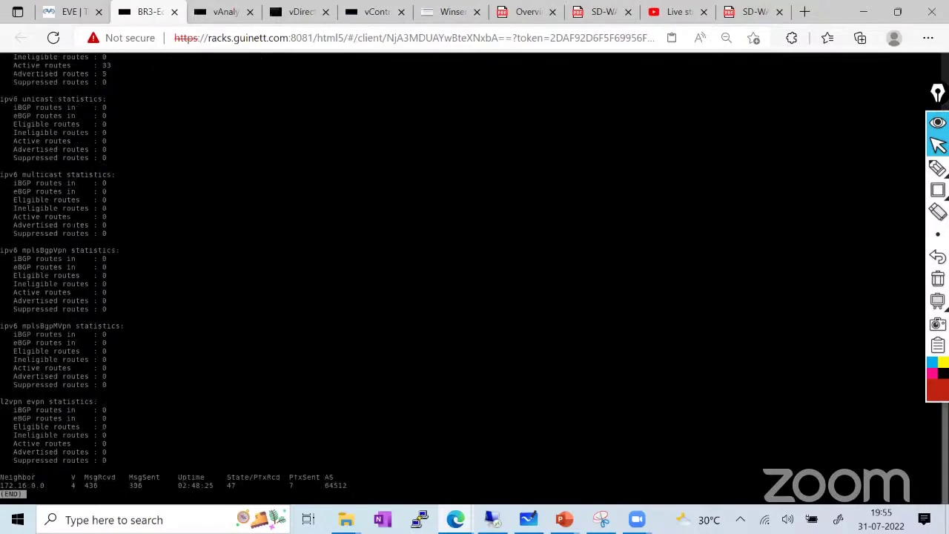
pyautogui.moveTo(175, 485); pyautogui.dragTo(226, 484)
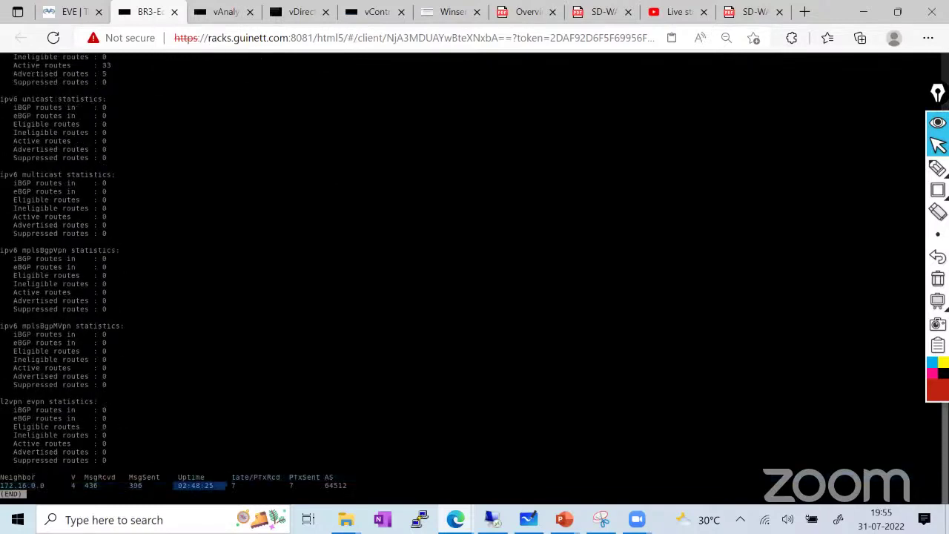
# Run show interfaces brief in table format and highlight eth-0/0 through vni-0/0.0
pyautogui.write('q')
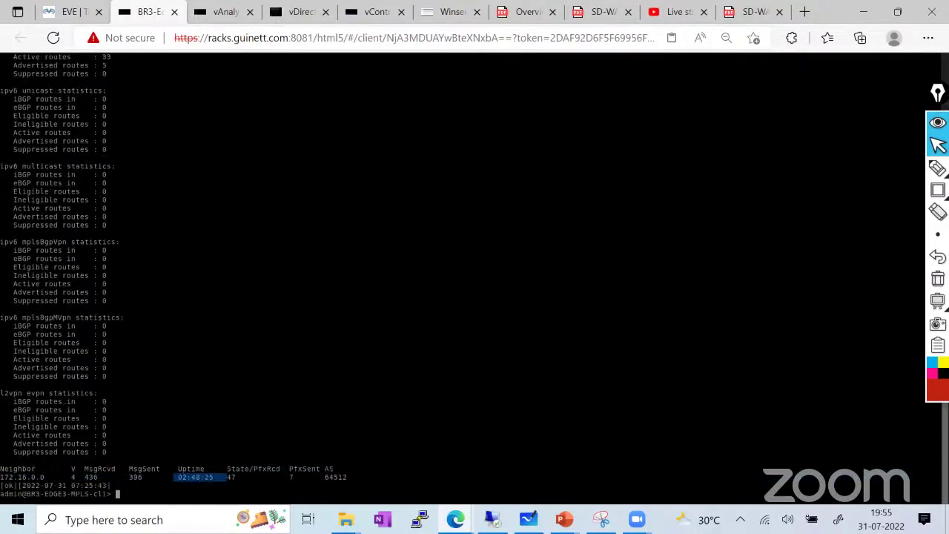
pyautogui.write('show interfaces brief')
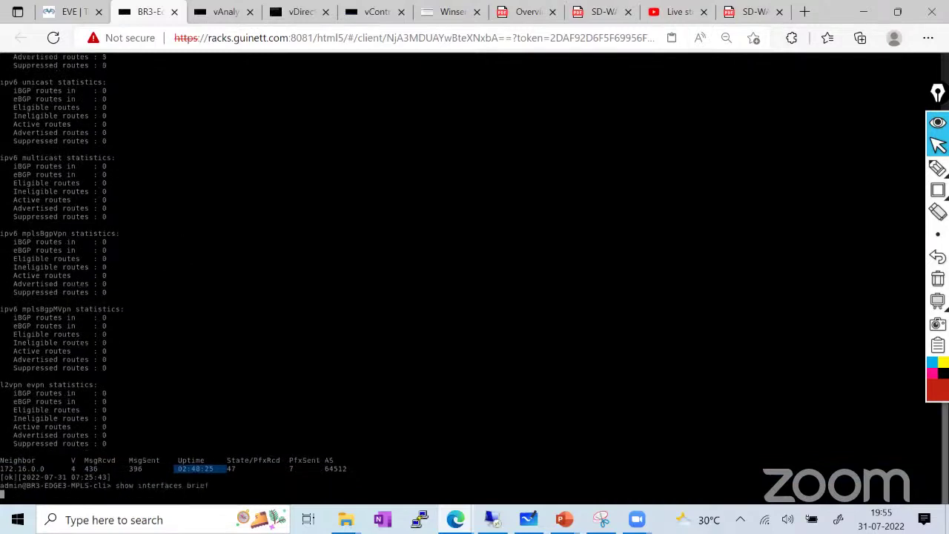
pyautogui.press('Return')
pyautogui.press('space')
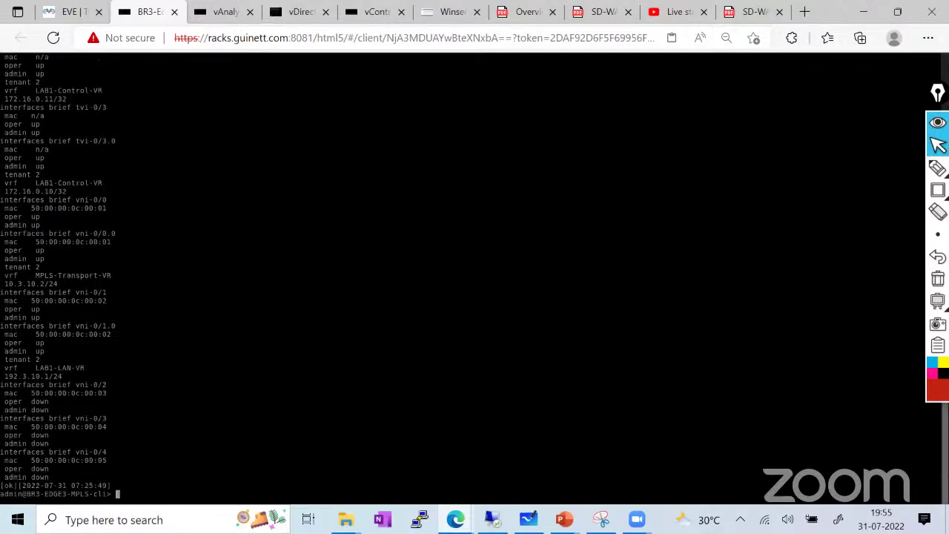
pyautogui.press('Up')
pyautogui.write('| tab')
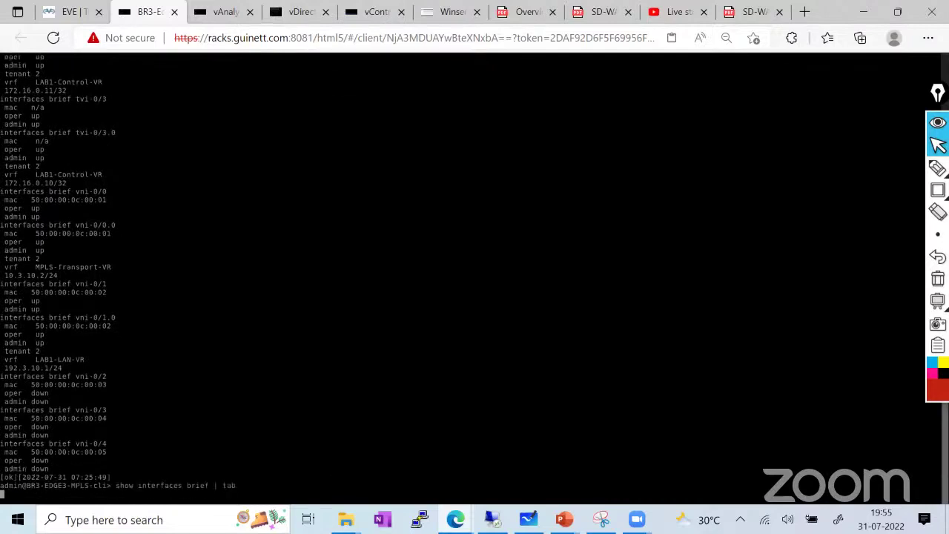
pyautogui.press('Return')
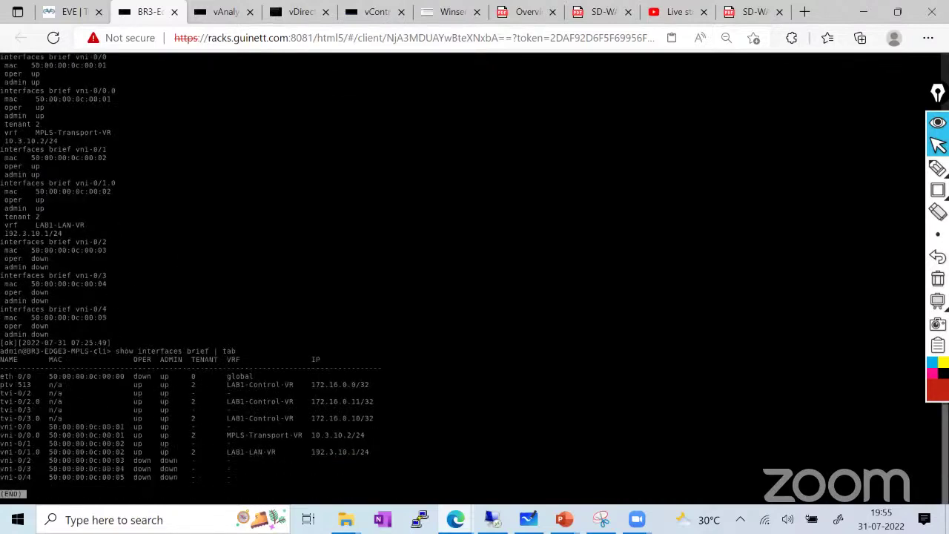
pyautogui.moveTo(1, 378); pyautogui.dragTo(31, 378)
pyautogui.moveTo(31, 378); pyautogui.dragTo(37, 402)
pyautogui.moveTo(2, 434); pyautogui.dragTo(57, 435)
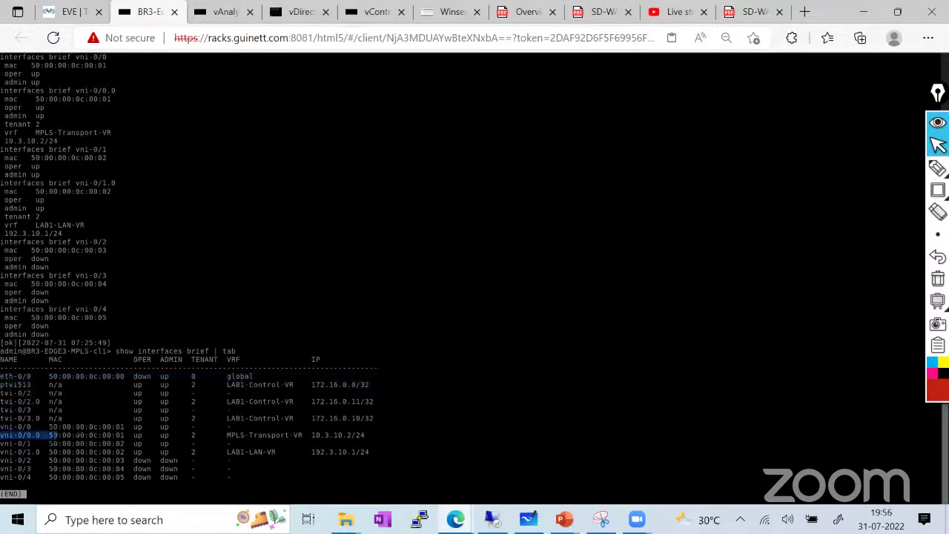
# Detach the BR3-Edge3 console into its own window and highlight vni-0/1.0 at 192.3.10.1/24
pyautogui.moveTo(154, 14); pyautogui.dragTo(223, 13)
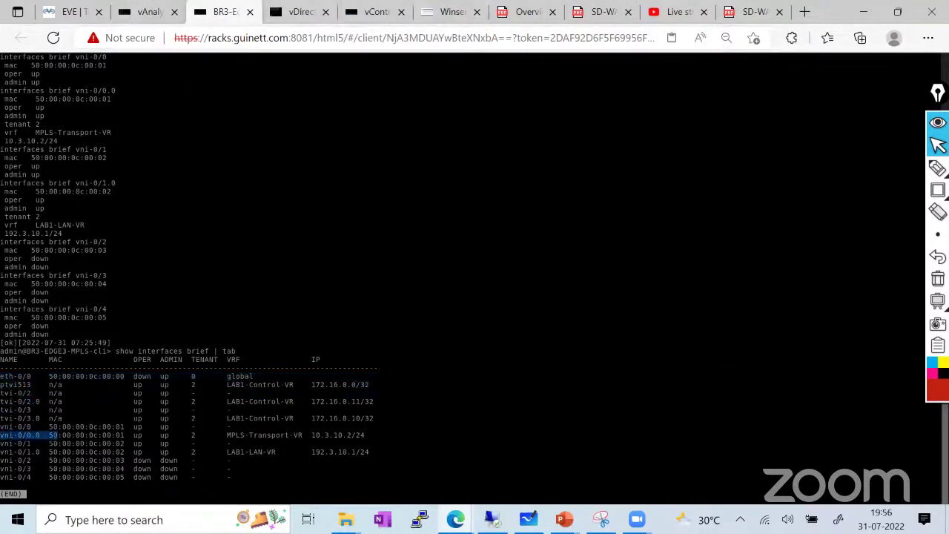
pyautogui.moveTo(215, 77); pyautogui.dragTo(215, 52)
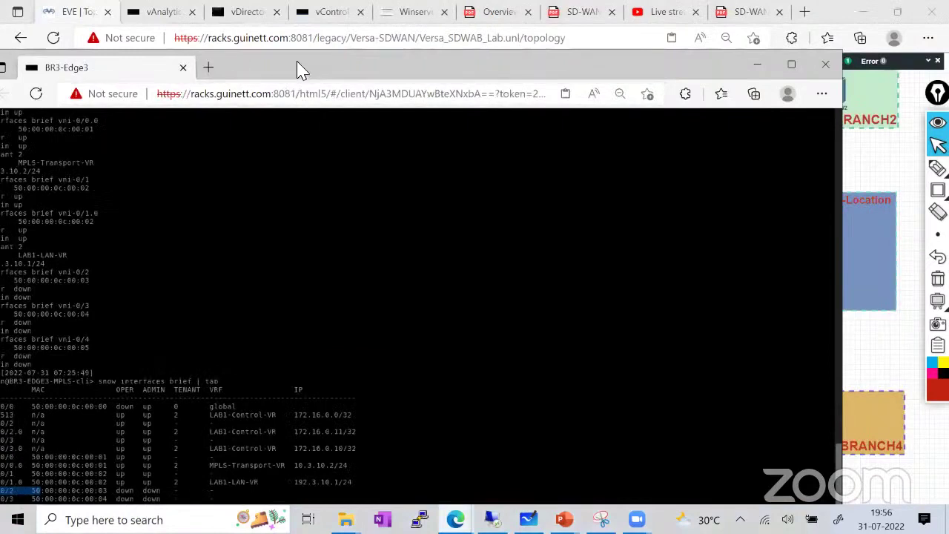
pyautogui.click(107, 403)
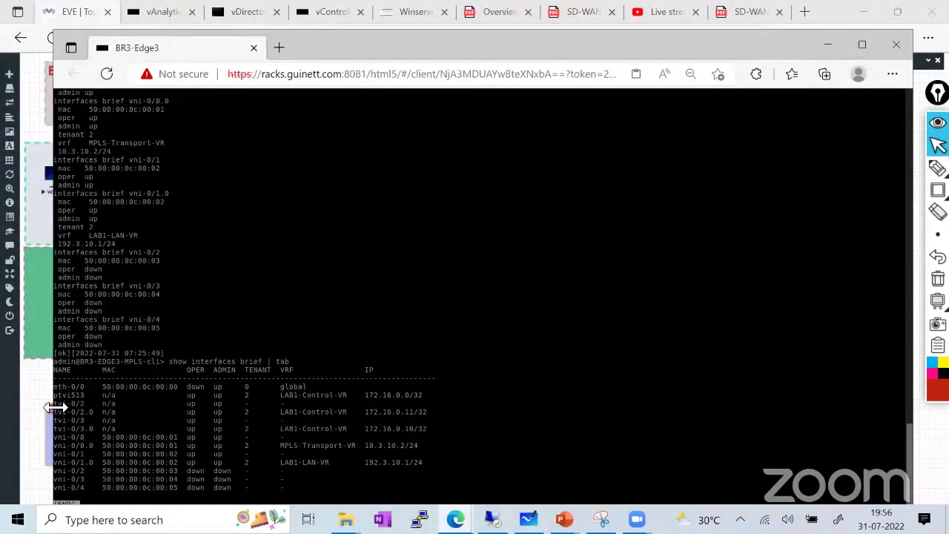
pyautogui.moveTo(53, 403); pyautogui.dragTo(85, 404)
pyautogui.moveTo(54, 437); pyautogui.dragTo(95, 437)
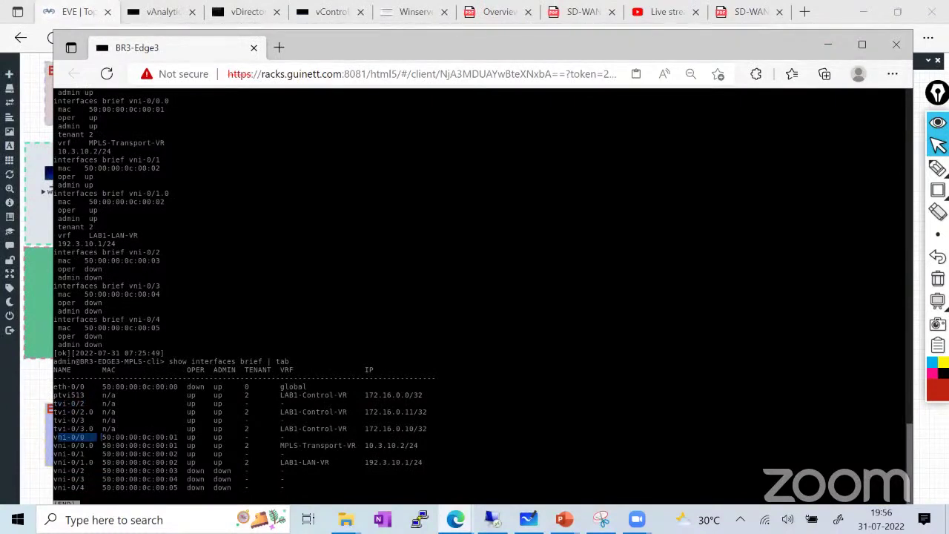
pyautogui.moveTo(53, 397); pyautogui.dragTo(82, 404)
pyautogui.click(61, 414)
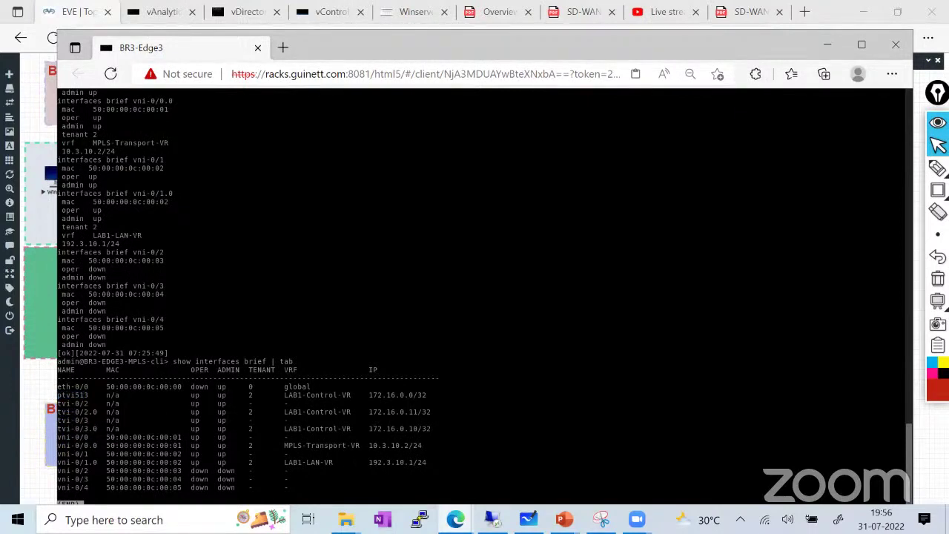
pyautogui.moveTo(436, 462); pyautogui.dragTo(62, 463)
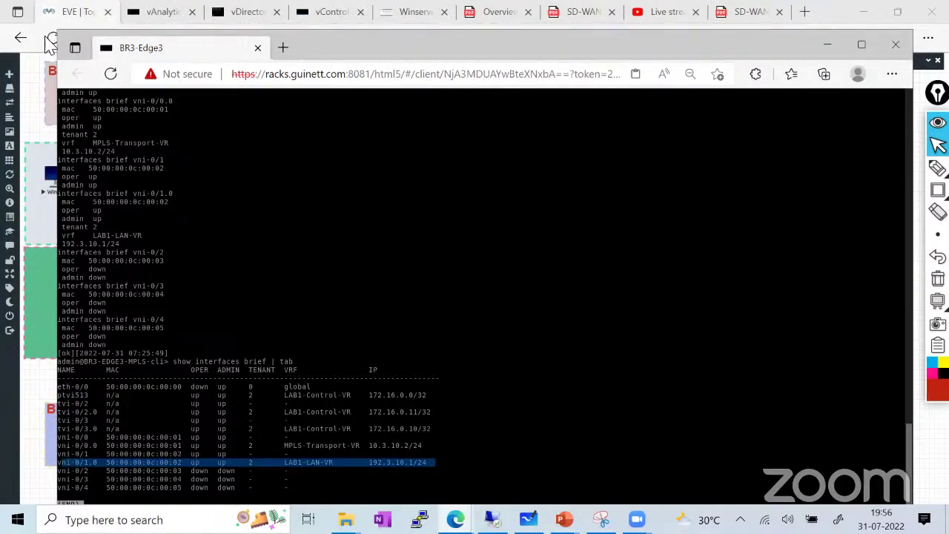
pyautogui.click(398, 462)
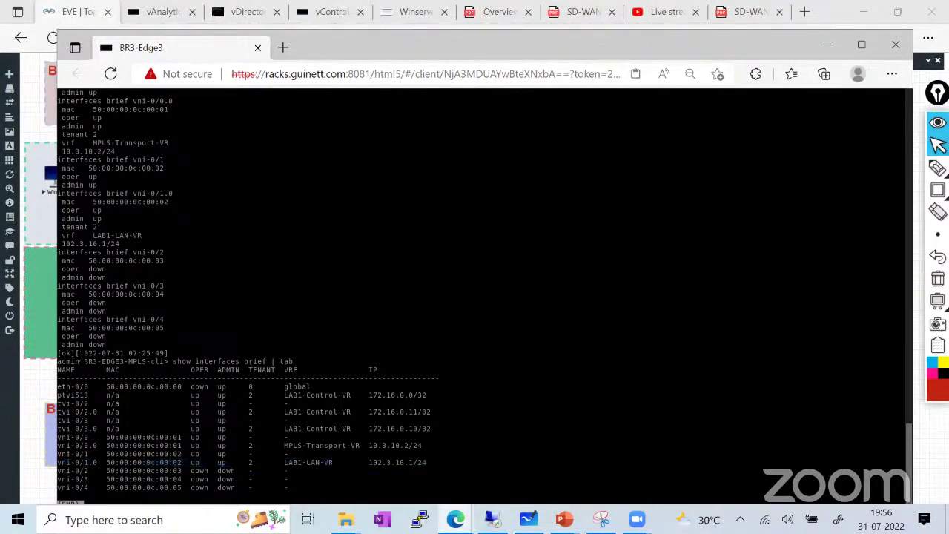
pyautogui.click(74, 11)
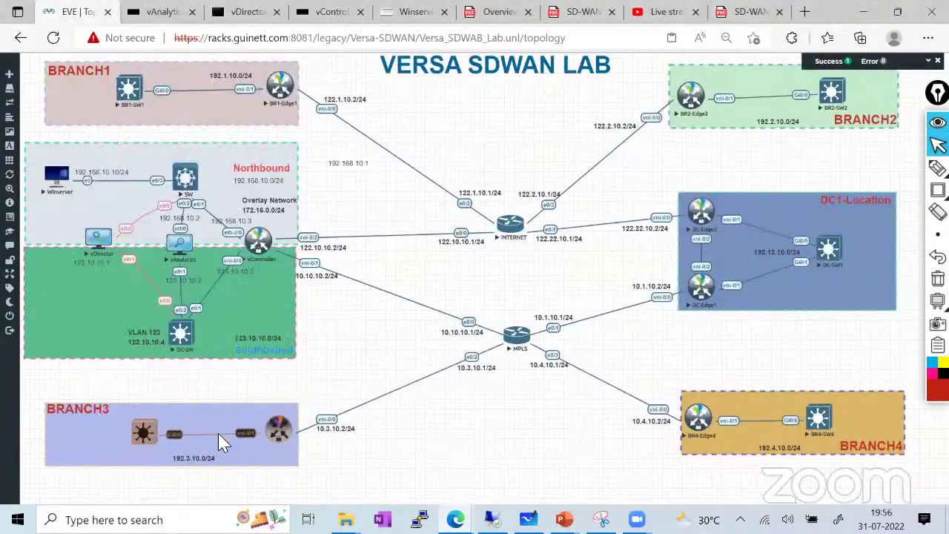
# Open the DC-Edge1 console as a full tab with a dark colour scheme
pyautogui.click(702, 289)
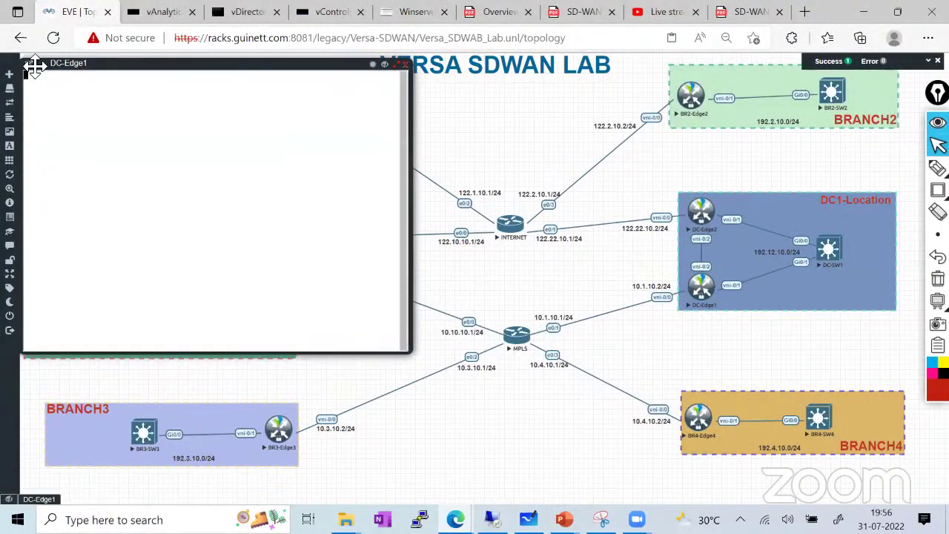
pyautogui.click(29, 64)
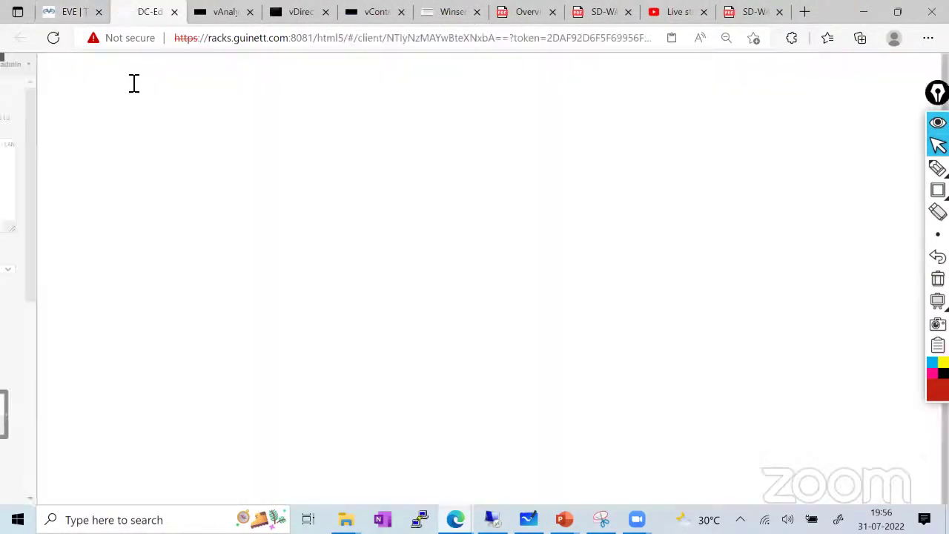
pyautogui.hotkey('ctrl', 'alt', 'shift')
pyautogui.click(141, 269)
pyautogui.click(89, 303)
pyautogui.hotkey('ctrl', 'alt', 'shift')
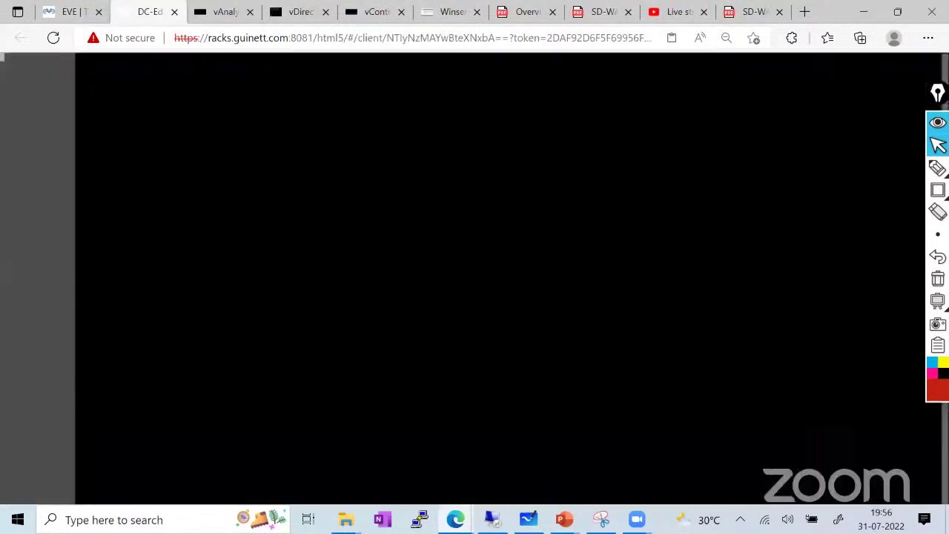
# Enter the Versa CLI and run show bgp summary, showing neighbor 172.16.0.0 in AS 64512
pyautogui.press('Return')
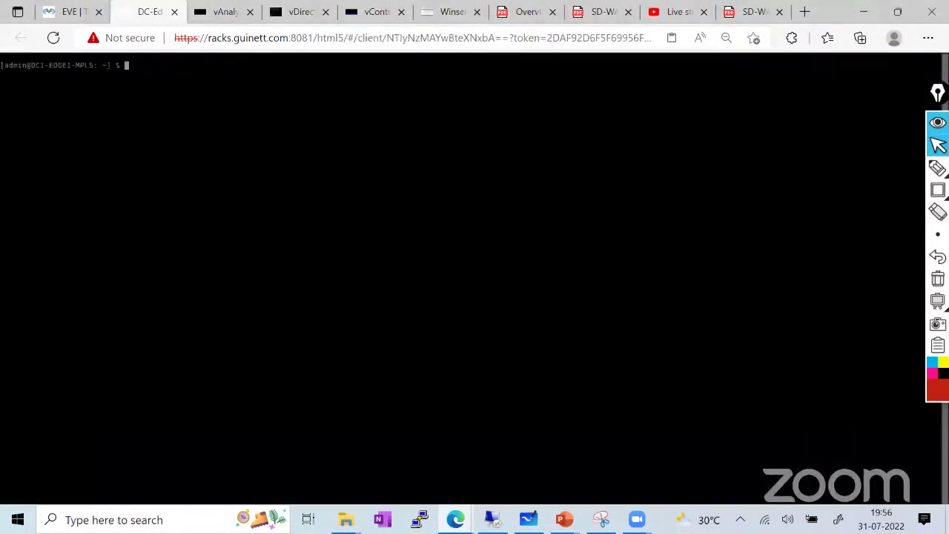
pyautogui.write('cli')
pyautogui.press('Return')
pyautogui.press('Return')
pyautogui.press('Return')
pyautogui.write('sho')
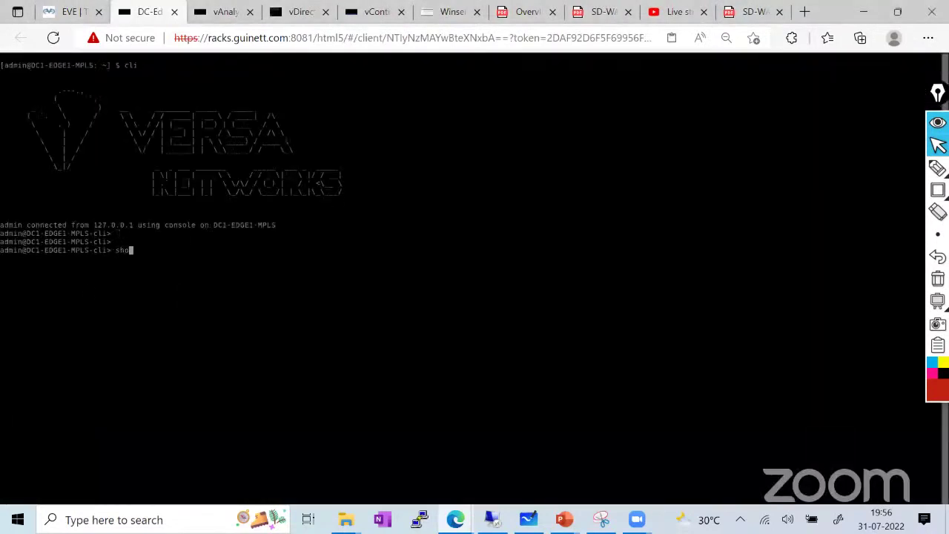
pyautogui.write('w m')
pyautogui.press('BackSpace')
pyautogui.write('bgp summary')
pyautogui.press('Return')
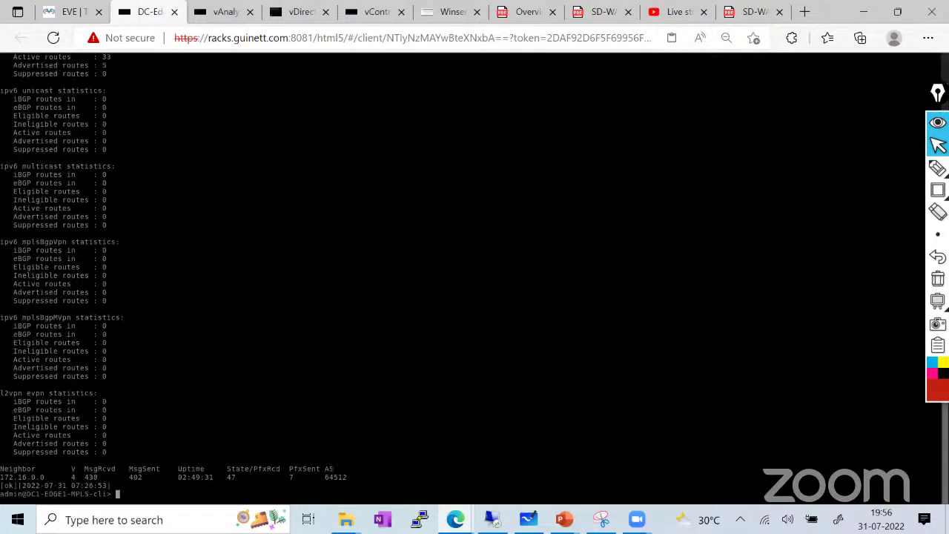
pyautogui.write('shn')
pyautogui.write('w ')
pyautogui.write('vrrp')
pyautogui.click(66, 13)
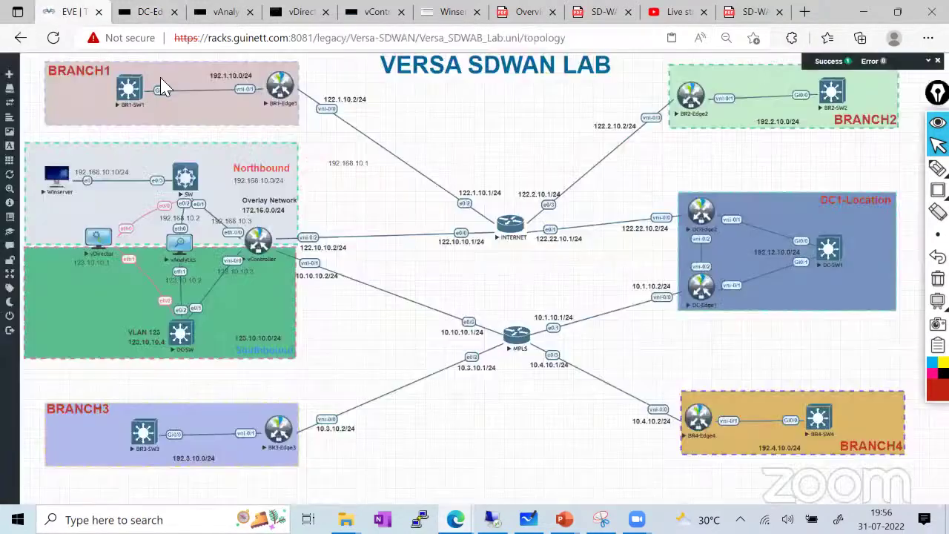
pyautogui.click(869, 169)
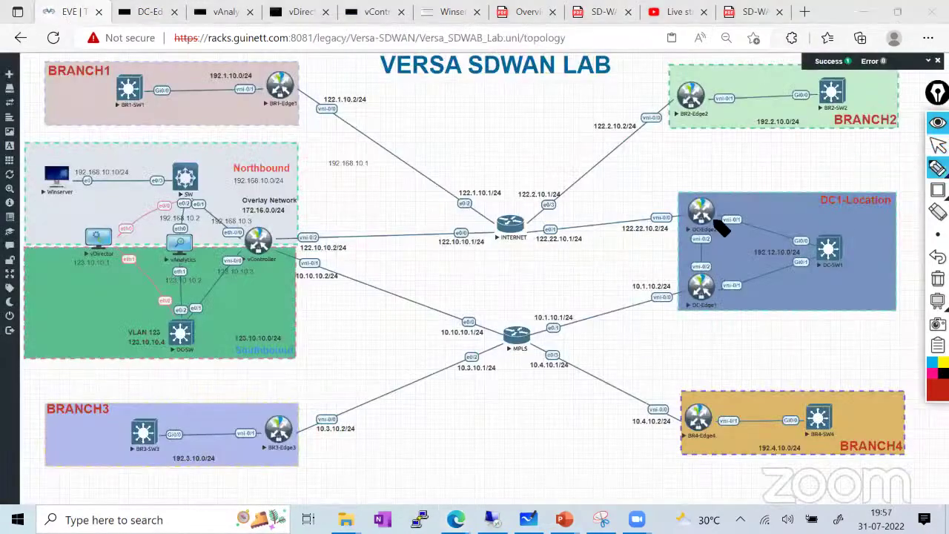
pyautogui.moveTo(716, 215)
pyautogui.mouseDown()
pyautogui.moveTo(847, 250)
pyautogui.moveTo(723, 303)
pyautogui.mouseUp()
pyautogui.moveTo(701, 259)
pyautogui.mouseDown()
pyautogui.moveTo(696, 291)
pyautogui.moveTo(694, 249)
pyautogui.moveTo(710, 258)
pyautogui.moveTo(704, 230)
pyautogui.moveTo(701, 292)
pyautogui.mouseUp()
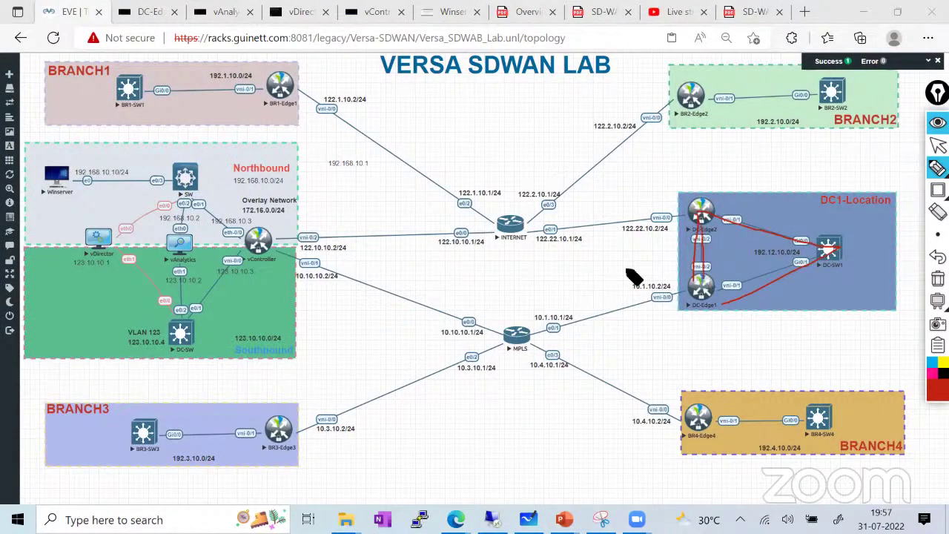
pyautogui.moveTo(457, 239)
pyautogui.mouseDown()
pyautogui.moveTo(678, 228)
pyautogui.moveTo(532, 339)
pyautogui.moveTo(689, 269)
pyautogui.mouseUp()
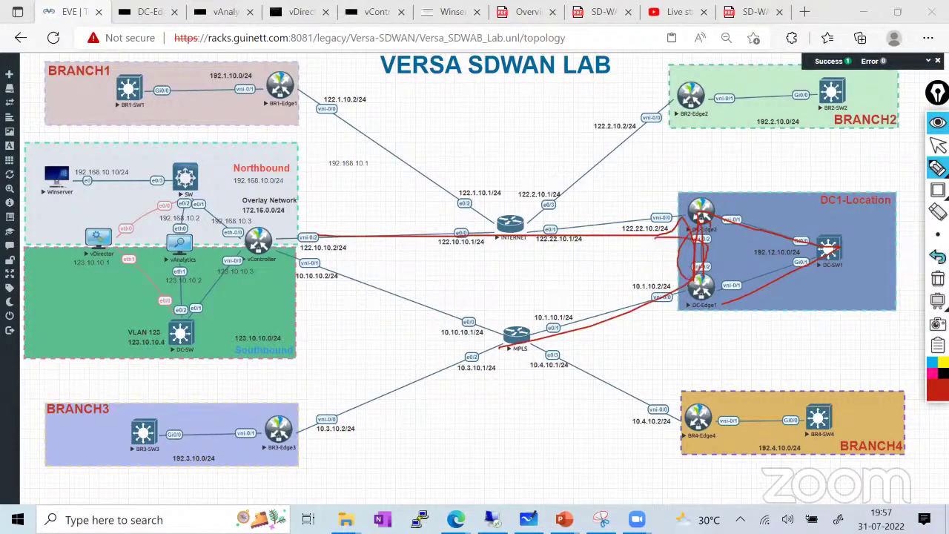
pyautogui.click(937, 278)
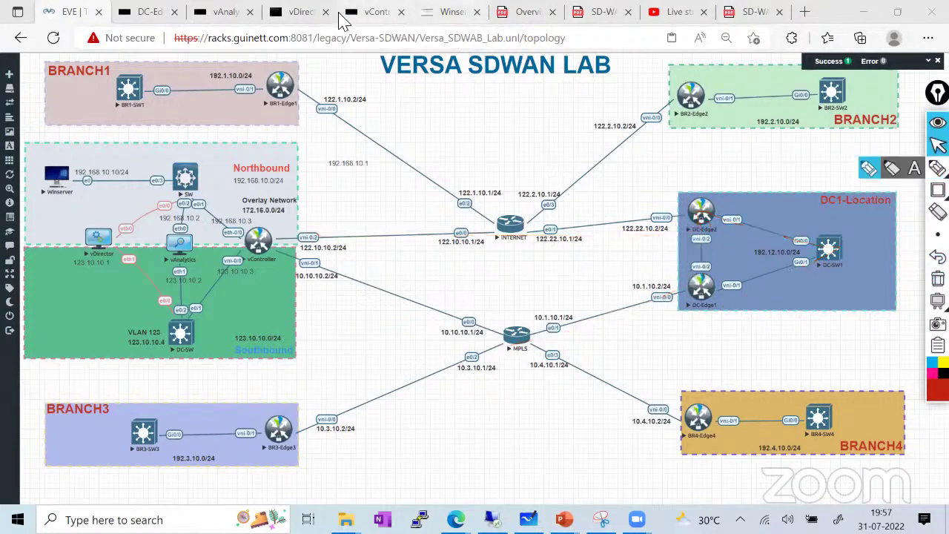
# Run the show vrrp group command in table format on DC1-Edge1-MPLS
pyautogui.click(149, 12)
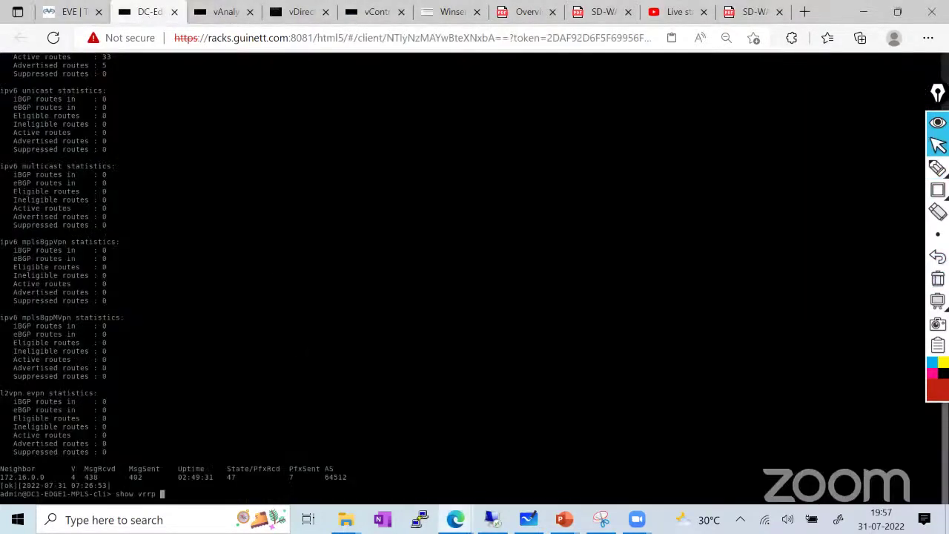
pyautogui.write('?')
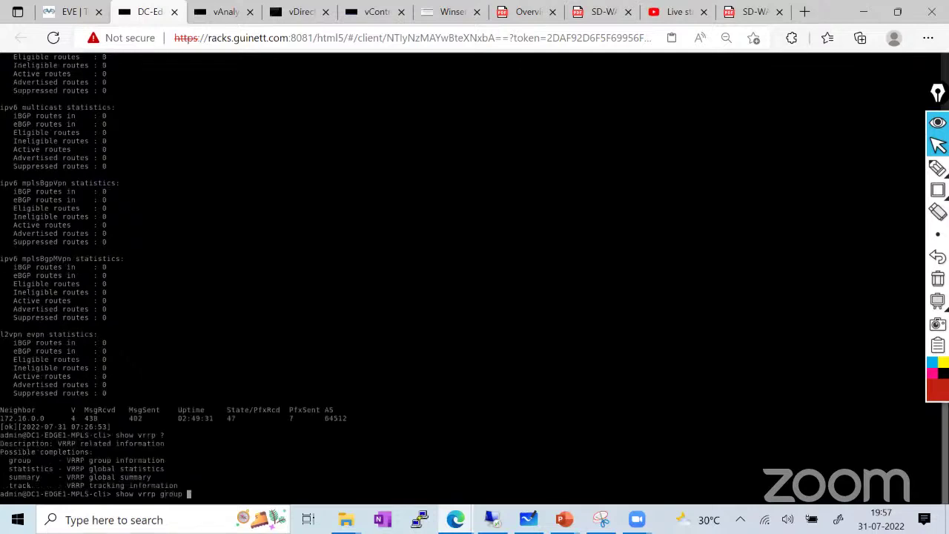
pyautogui.write('group | tab')
pyautogui.press('Return')
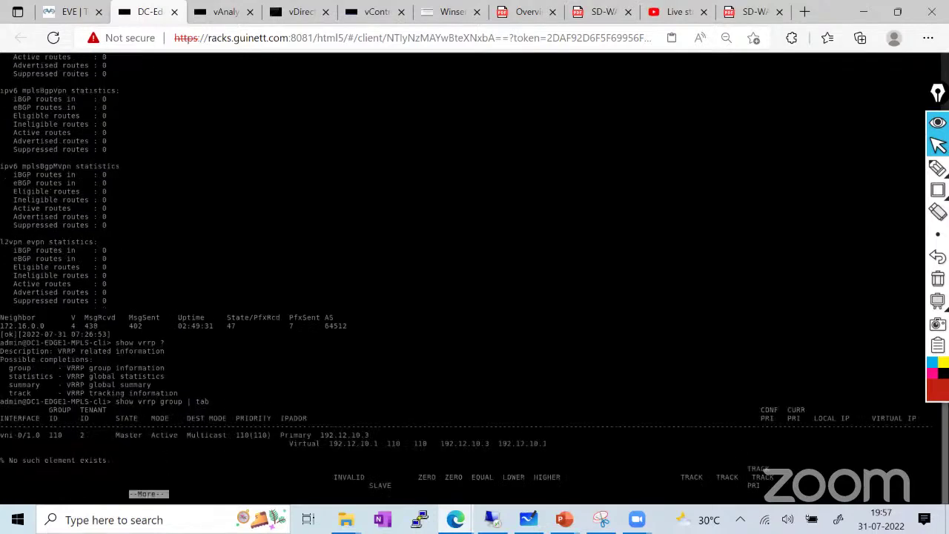
pyautogui.write('?')
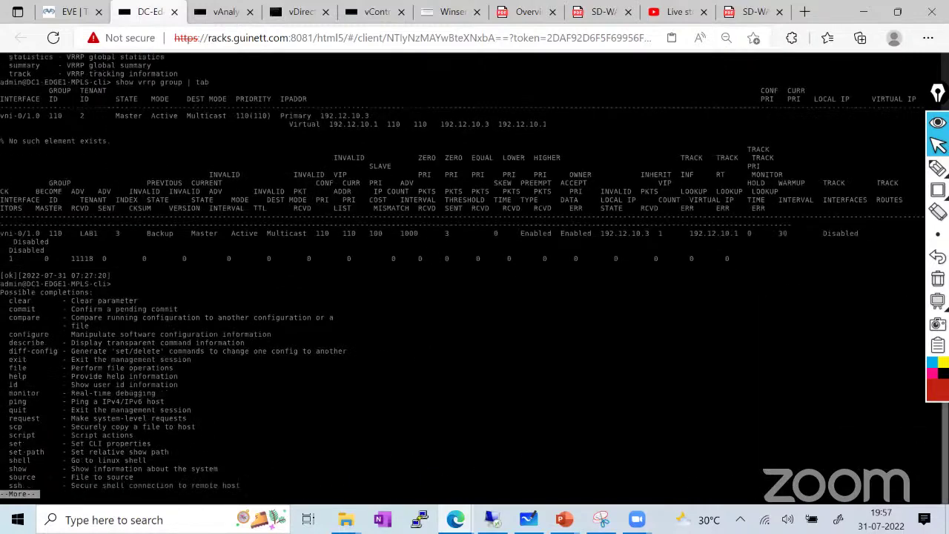
pyautogui.write('?')
pyautogui.press('space')
pyautogui.press('Up')
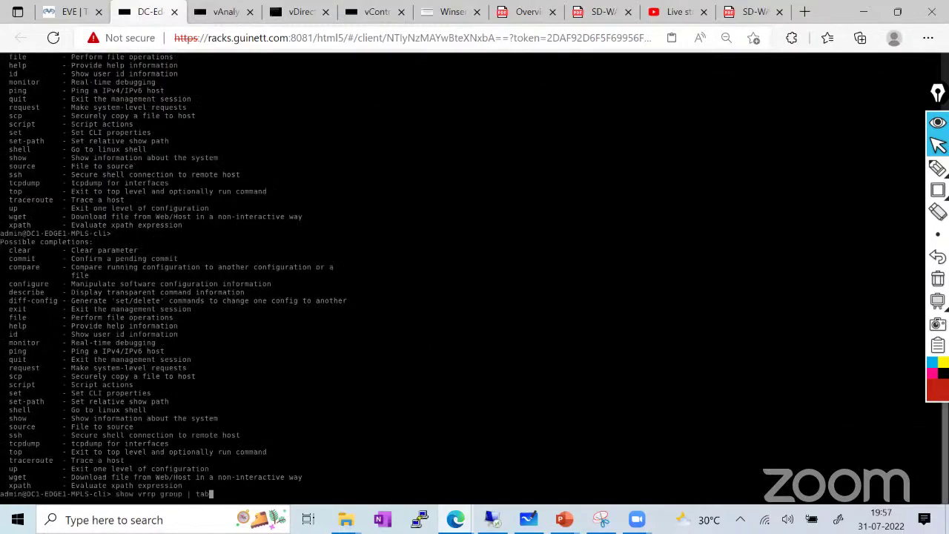
pyautogui.press('Return')
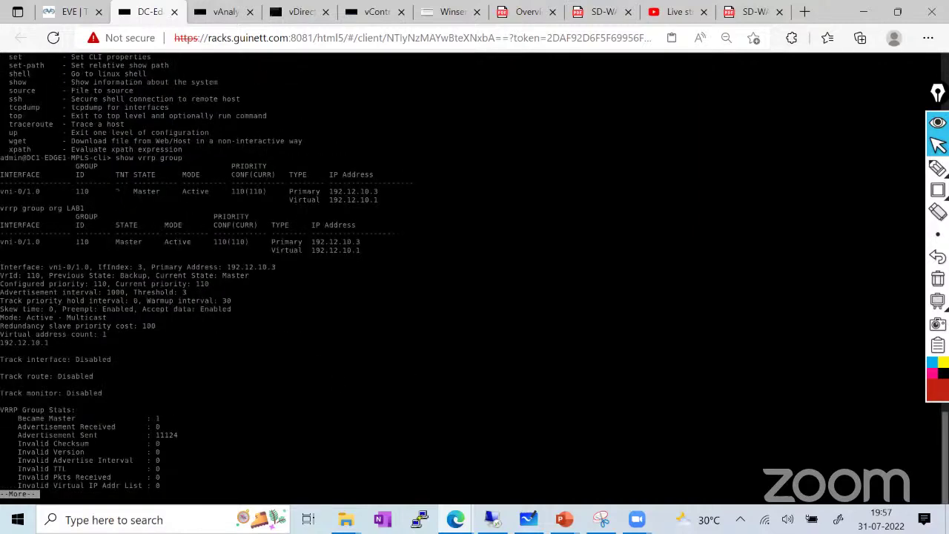
pyautogui.scroll(2, 474, 274)
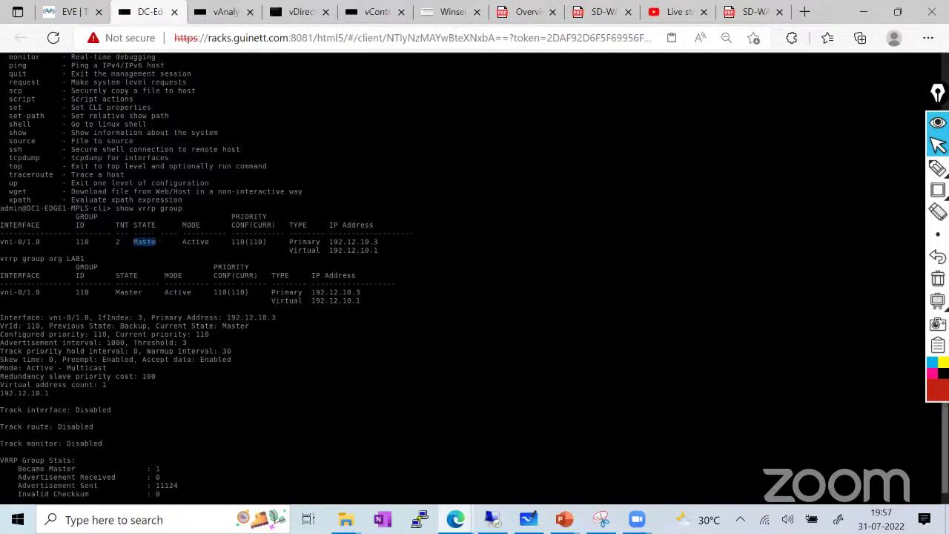
# Highlight the 110 priority, primary 192.12.10.3 and vni-0/1.0 VRRP line, then stop the pager
pyautogui.moveTo(232, 241); pyautogui.dragTo(371, 250)
pyautogui.moveTo(370, 292)
pyautogui.mouseDown()
pyautogui.moveTo(246, 293)
pyautogui.moveTo(360, 301)
pyautogui.mouseUp()
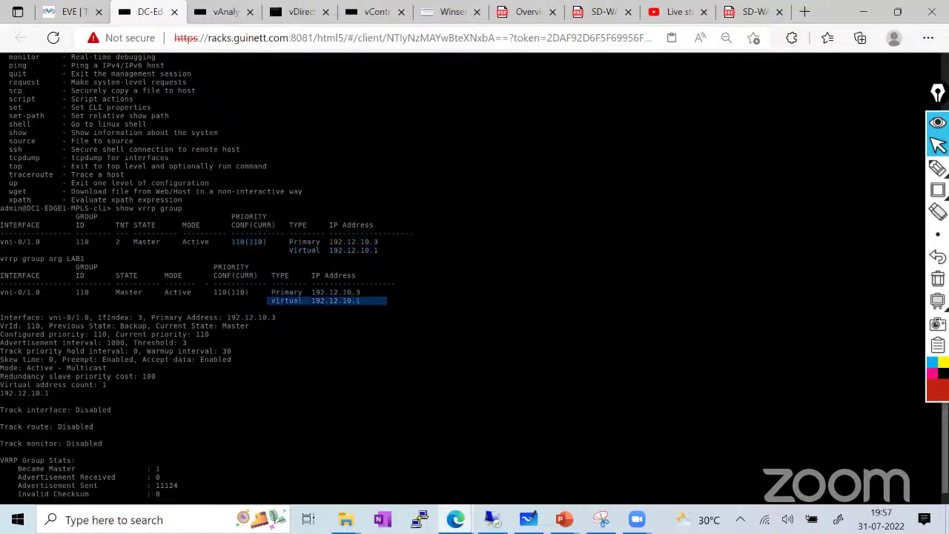
pyautogui.tripleClick(178, 292)
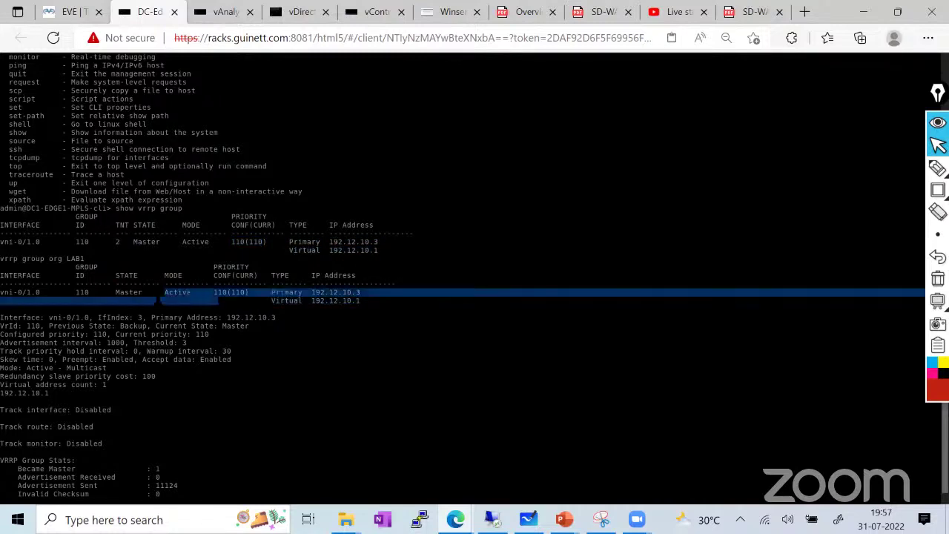
pyautogui.click(67, 12)
pyautogui.click(150, 15)
pyautogui.hotkey('ctrl', 'c')
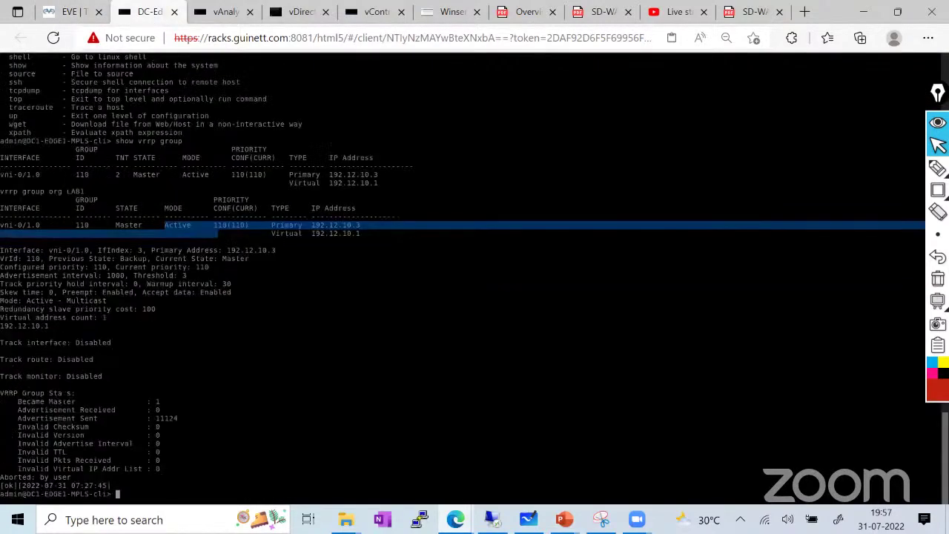
pyautogui.click(67, 12)
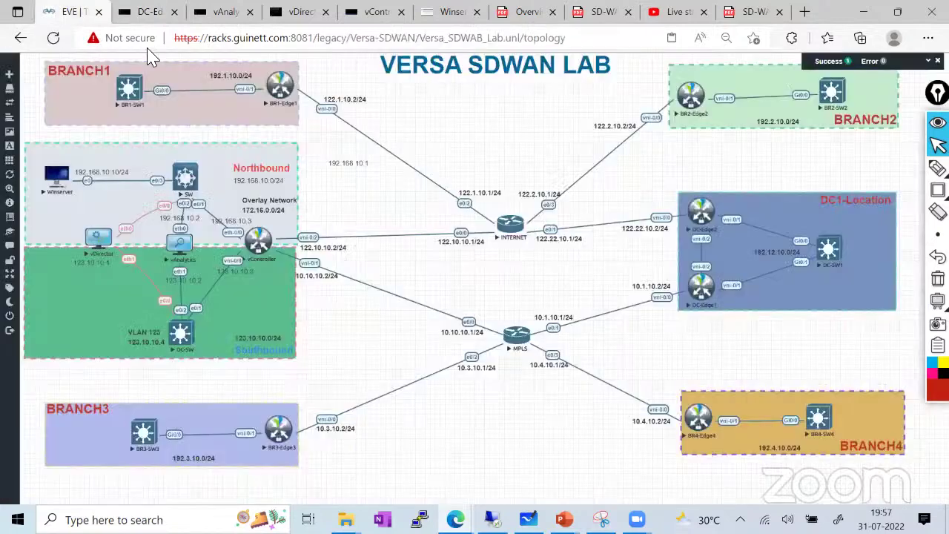
# Open DC1-EDGE2-INET's console and set its colour scheme to Gray on black
pyautogui.click(701, 215)
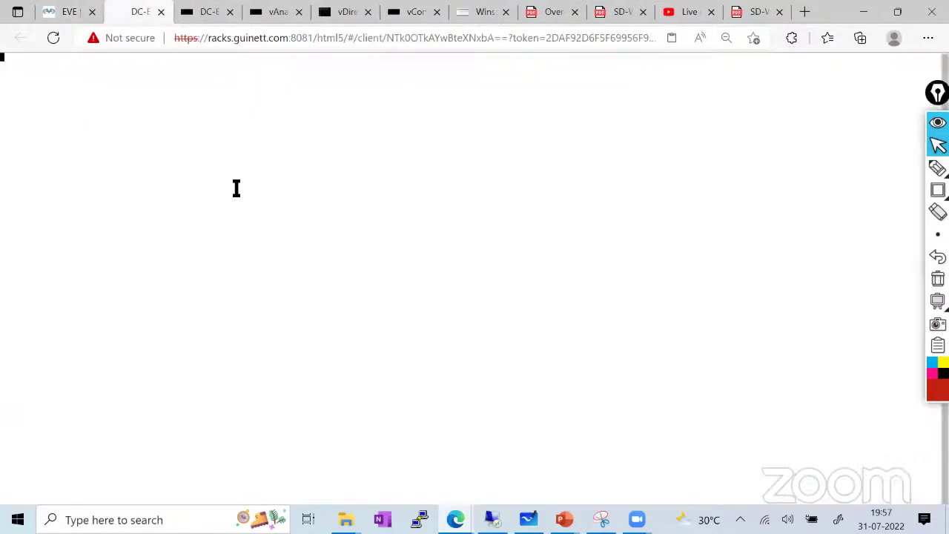
pyautogui.hotkey('ctrl', 'alt', 'shift')
pyautogui.click(111, 269)
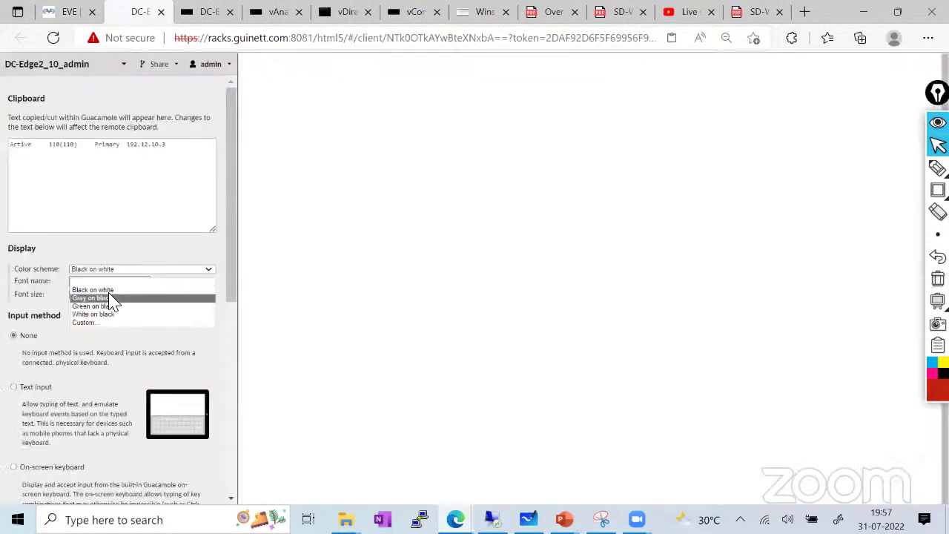
pyautogui.click(111, 301)
pyautogui.hotkey('ctrl', 'alt', 'shift')
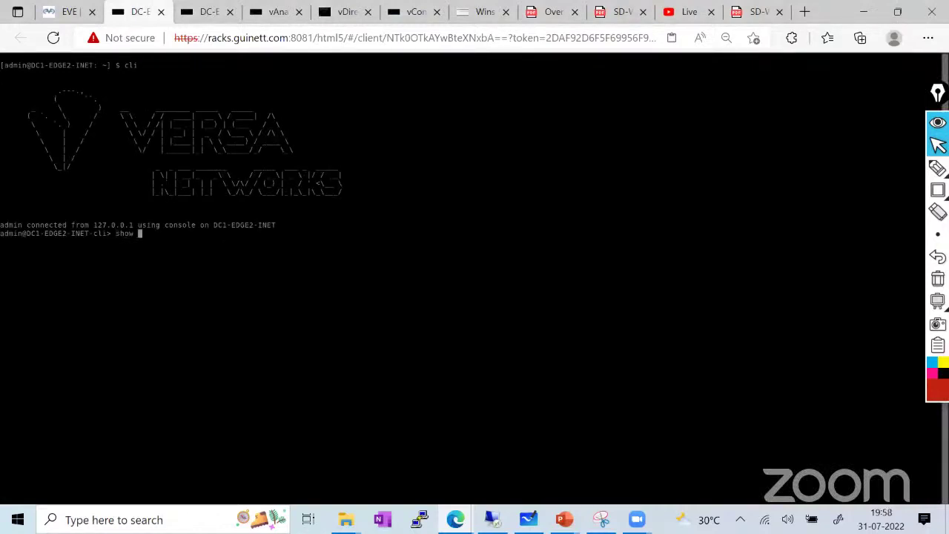
# Run 'show vrrp group' on DC1-EDGE2-INET, showing group 110 as Backup at priority 100
pyautogui.write('rp g')
pyautogui.press('Return')
pyautogui.press('Up')
pyautogui.press('Return')
pyautogui.press('Up')
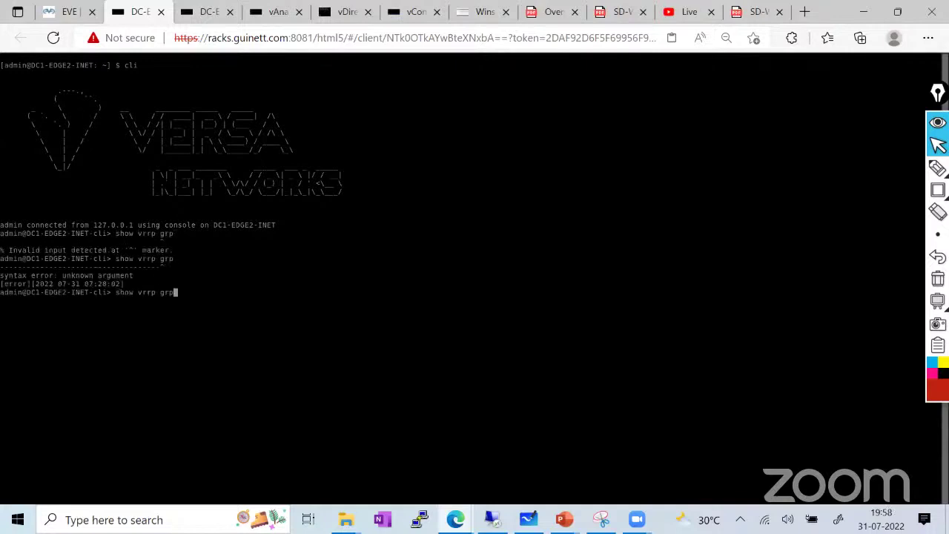
pyautogui.press('Return')
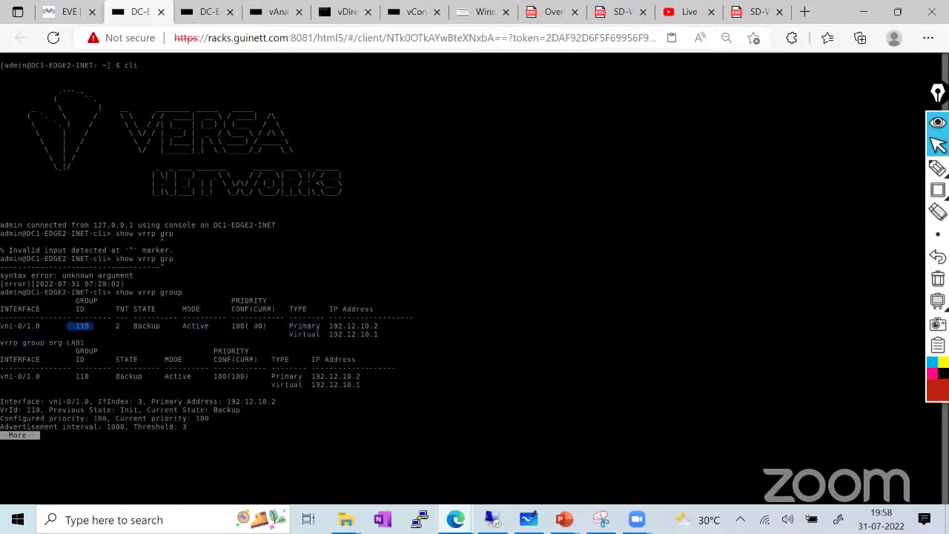
pyautogui.moveTo(231, 326); pyautogui.dragTo(240, 326)
# Compare with DC1-EDGE1-MPLS, where group 110 on vni-0/1.0 is Active, then return to Versa Director
pyautogui.click(211, 11)
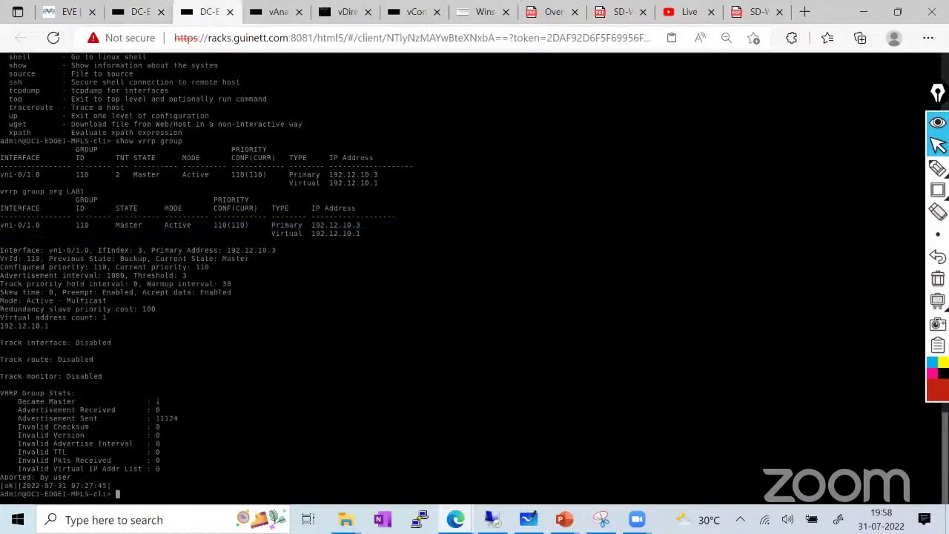
pyautogui.moveTo(261, 216)
pyautogui.mouseDown()
pyautogui.moveTo(213, 224)
pyautogui.moveTo(245, 225)
pyautogui.mouseUp()
pyautogui.moveTo(75, 224); pyautogui.dragTo(95, 224)
pyautogui.click(137, 12)
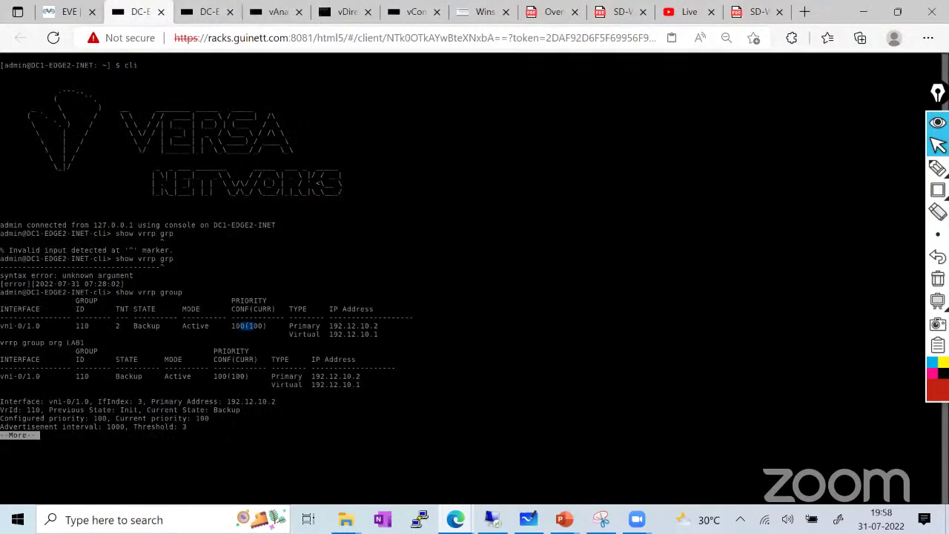
pyautogui.press('space')
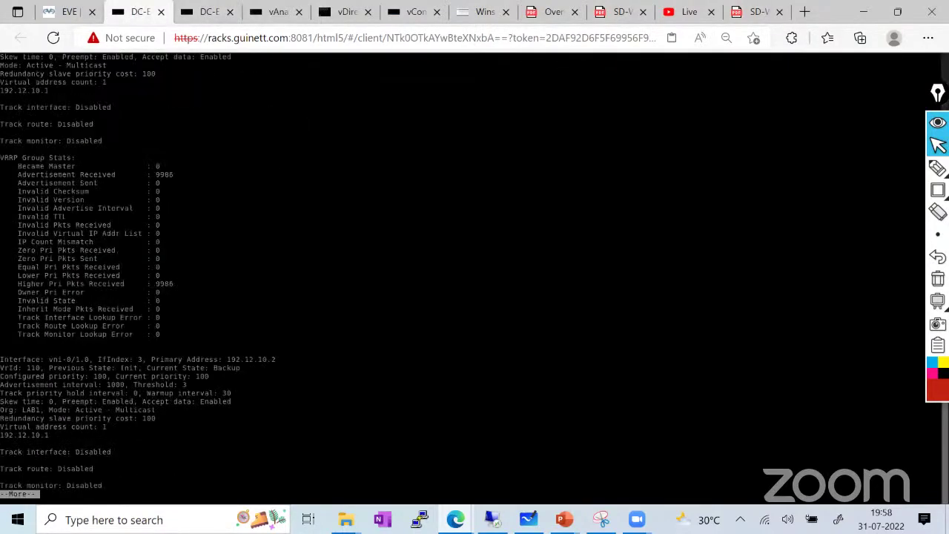
pyautogui.click(489, 13)
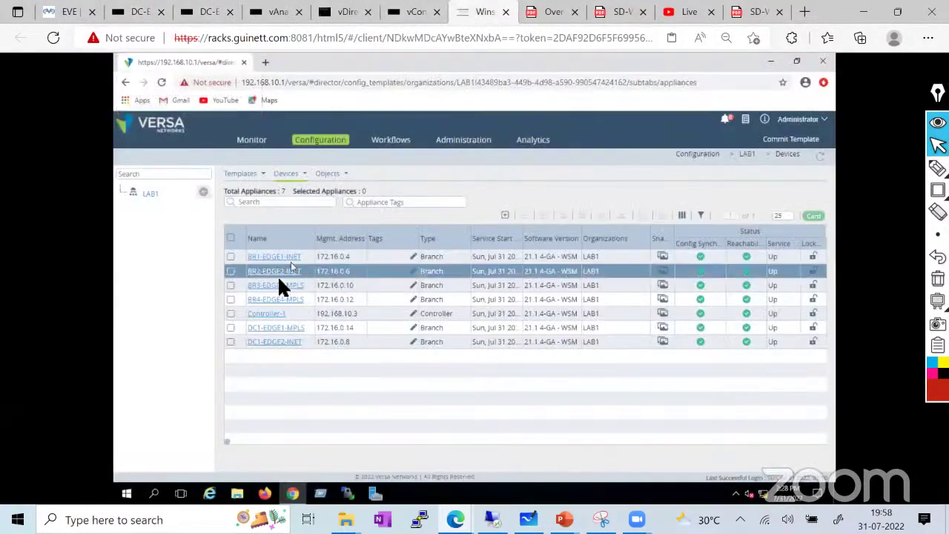
# Inspect DC1-EDGE1-MPLS's VRRP groups and options (192.12.10.3/24, priority 110), then return to the appliances list
pyautogui.click(273, 327)
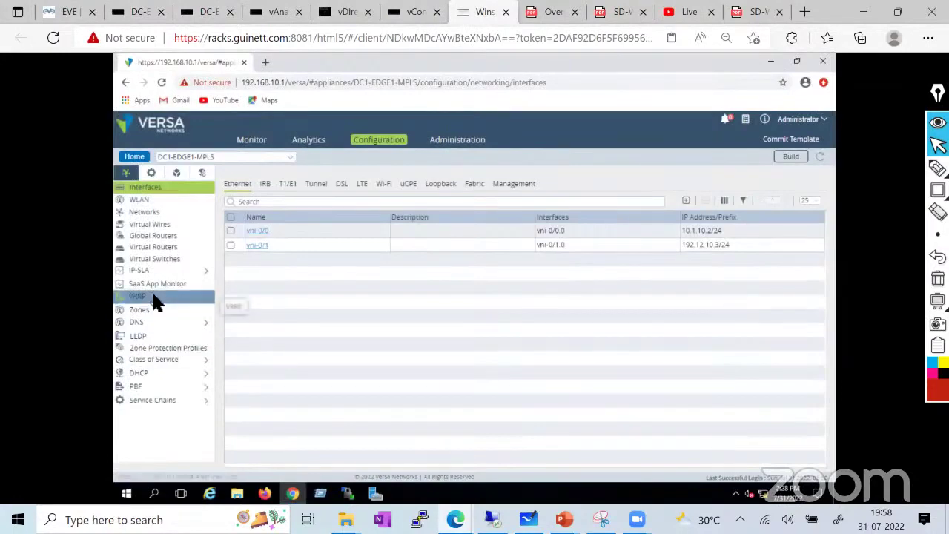
pyautogui.click(152, 295)
pyautogui.click(154, 320)
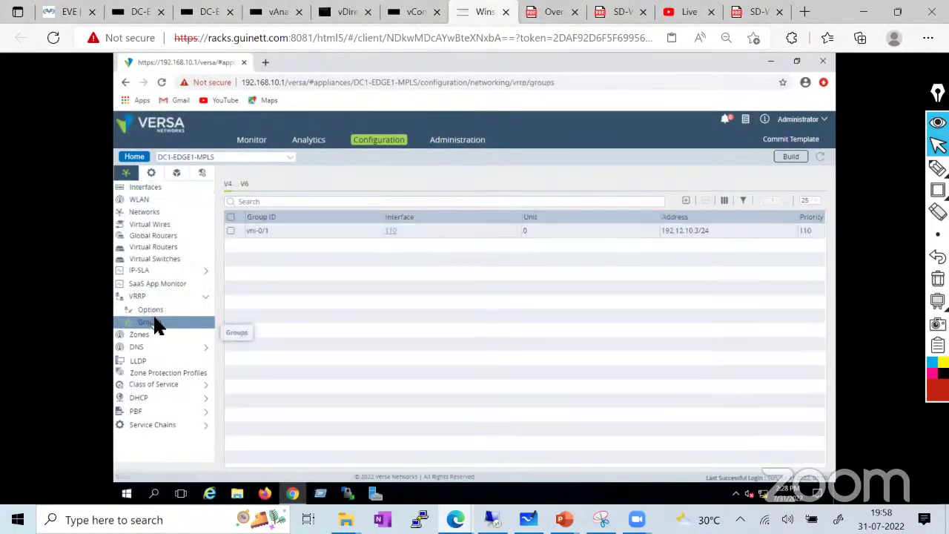
pyautogui.click(153, 309)
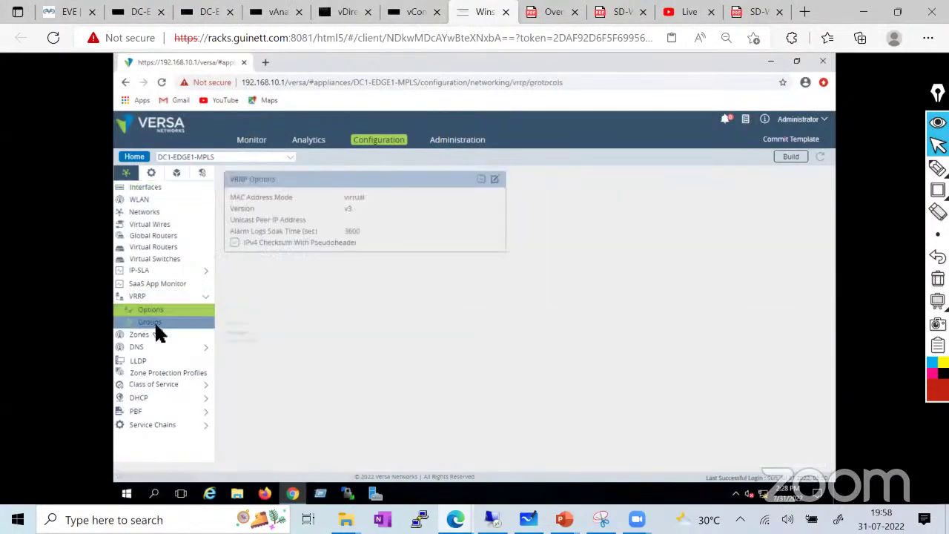
pyautogui.click(154, 320)
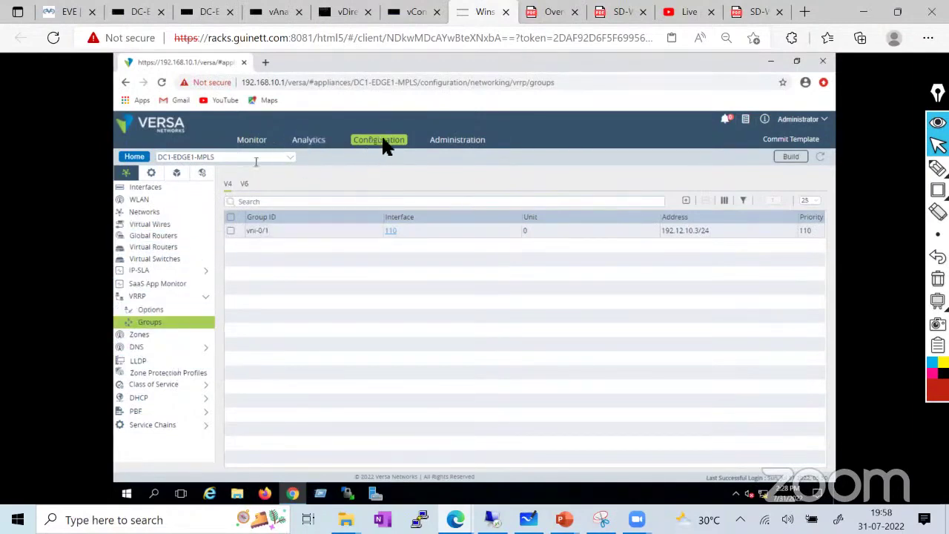
pyautogui.click(135, 159)
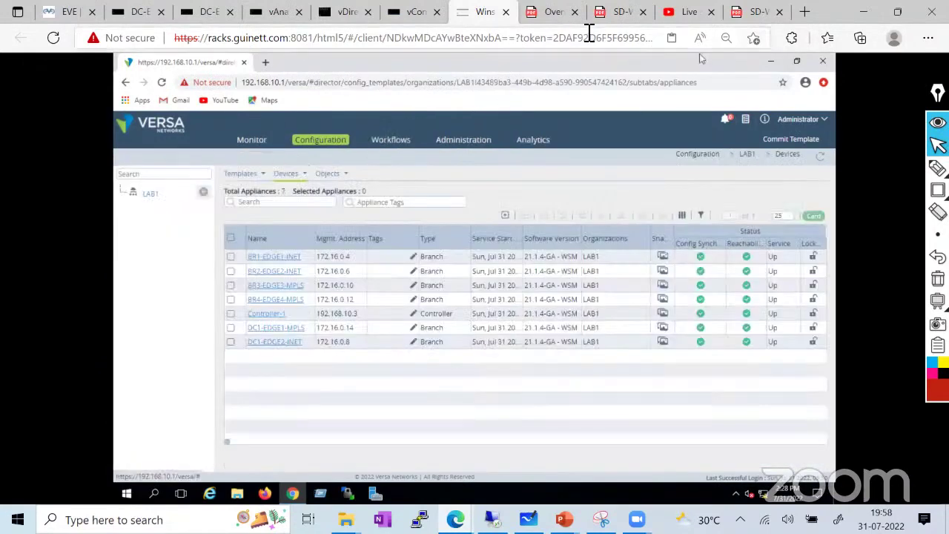
# Switch to the Configuration Templates overview PDF and scroll to the page 3 template hierarchy figure
pyautogui.click(753, 13)
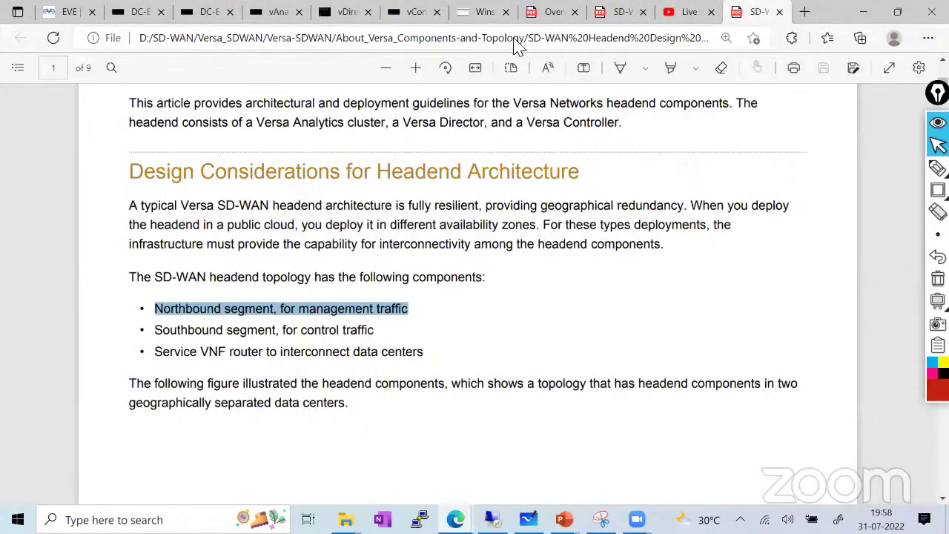
pyautogui.click(552, 15)
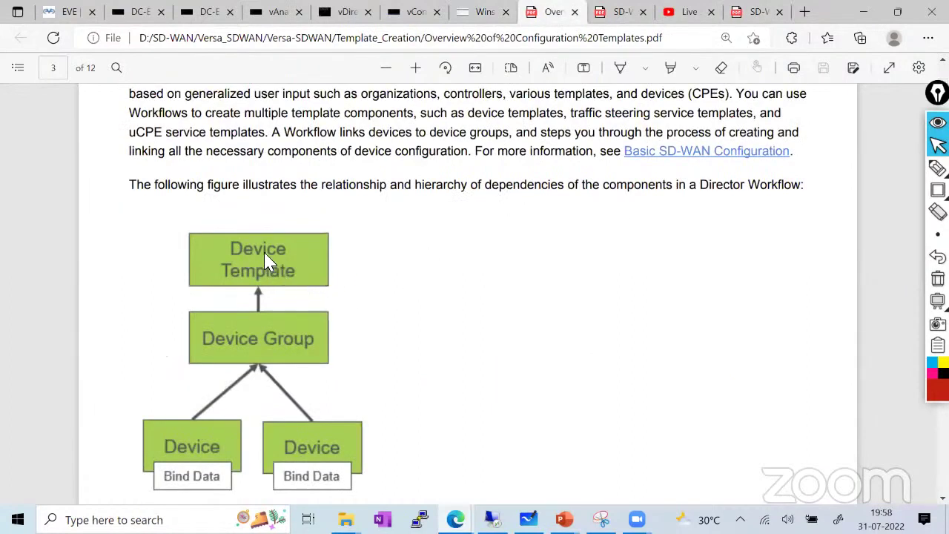
pyautogui.scroll(-1, 255, 333)
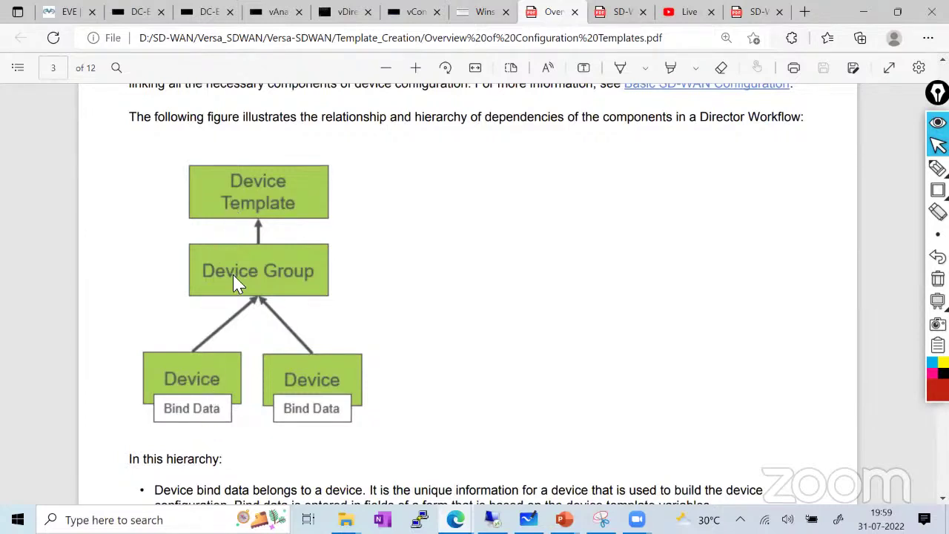
# Back in Versa Director, open LAB1's Device Templates list via Devices > Templates > Device Templates
pyautogui.click(483, 13)
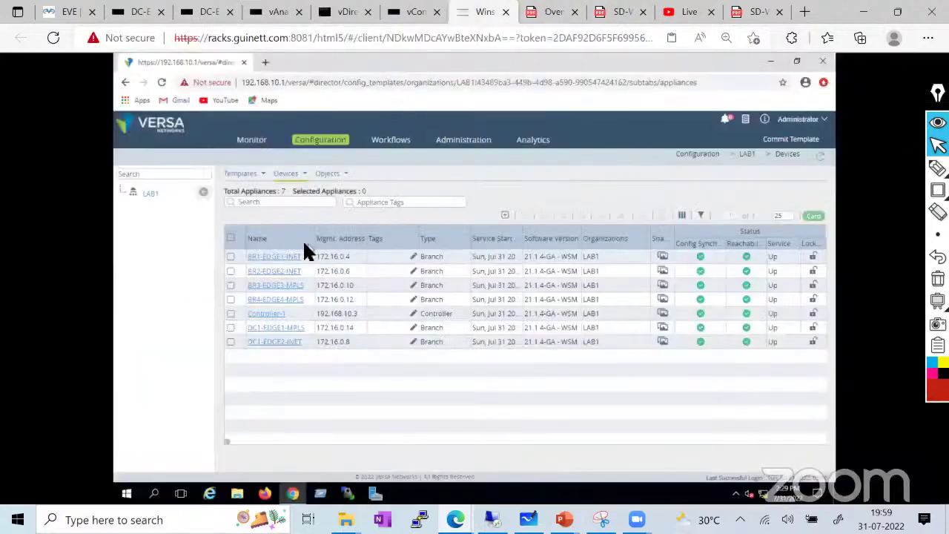
pyautogui.click(302, 175)
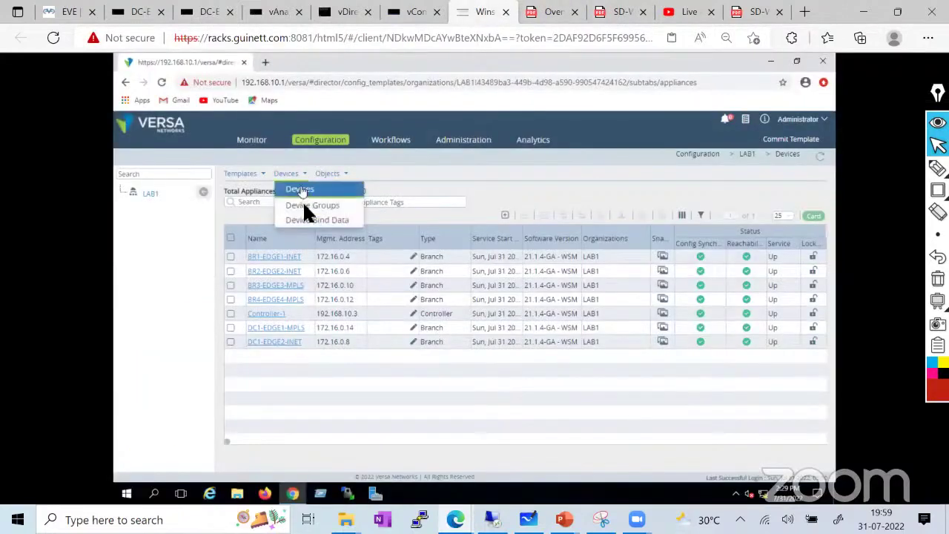
pyautogui.click(240, 174)
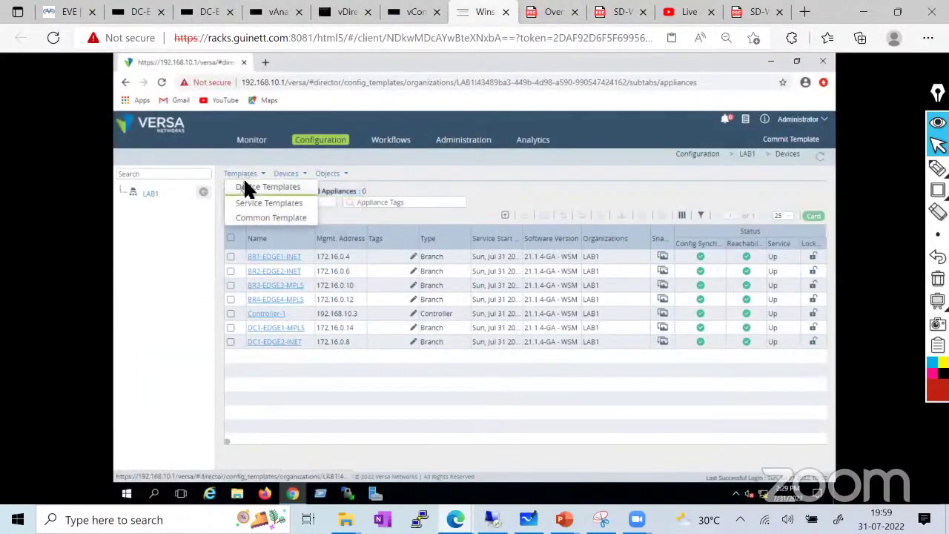
pyautogui.click(246, 186)
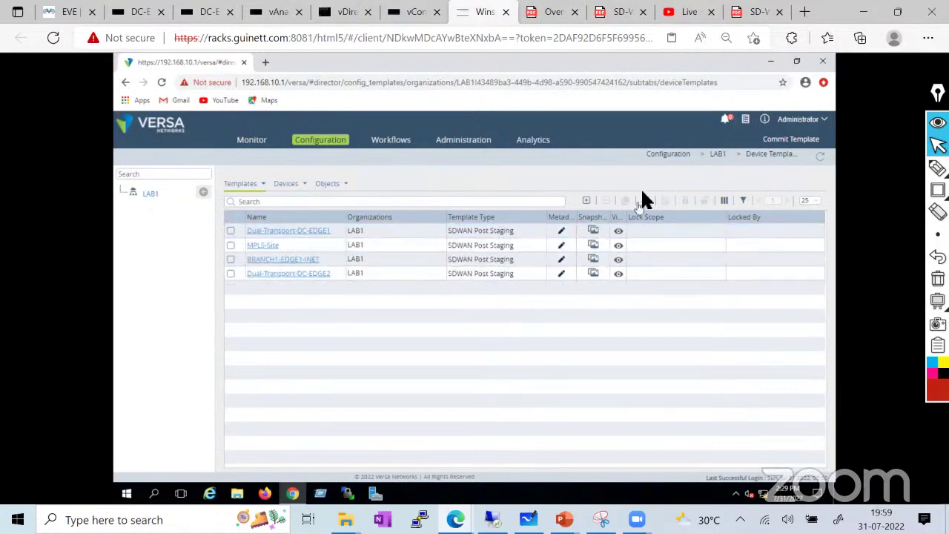
# Open the Add Template form, cancel it unsaved, and return to LAB1's seven-appliance Devices list
pyautogui.click(586, 200)
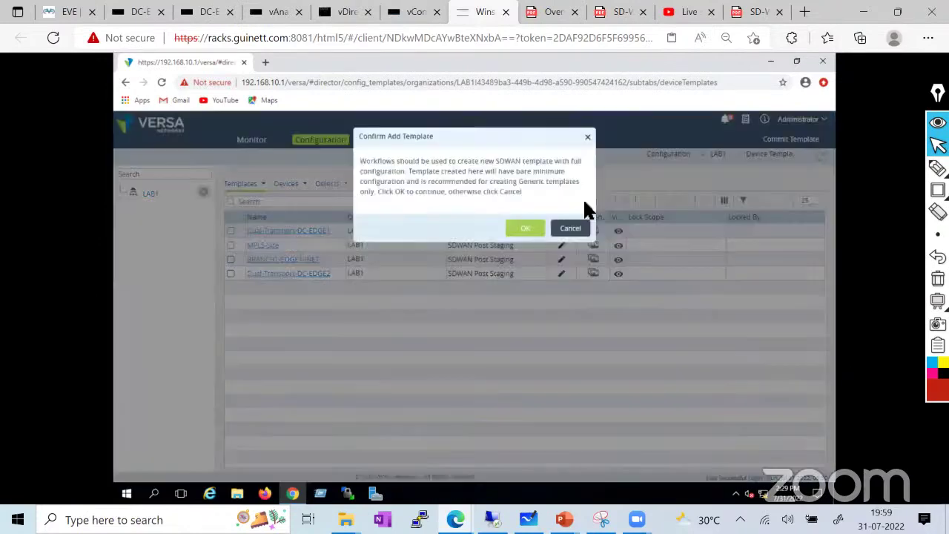
pyautogui.click(527, 228)
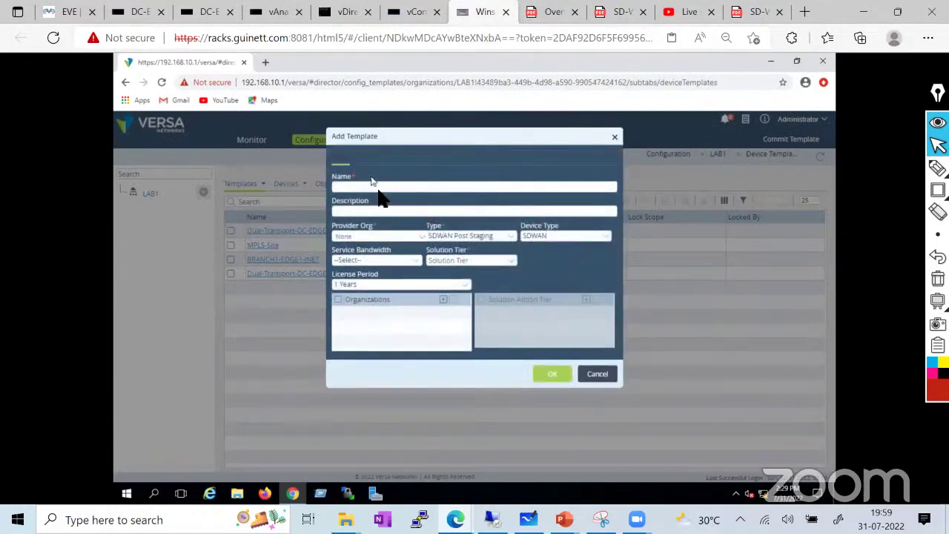
pyautogui.click(598, 375)
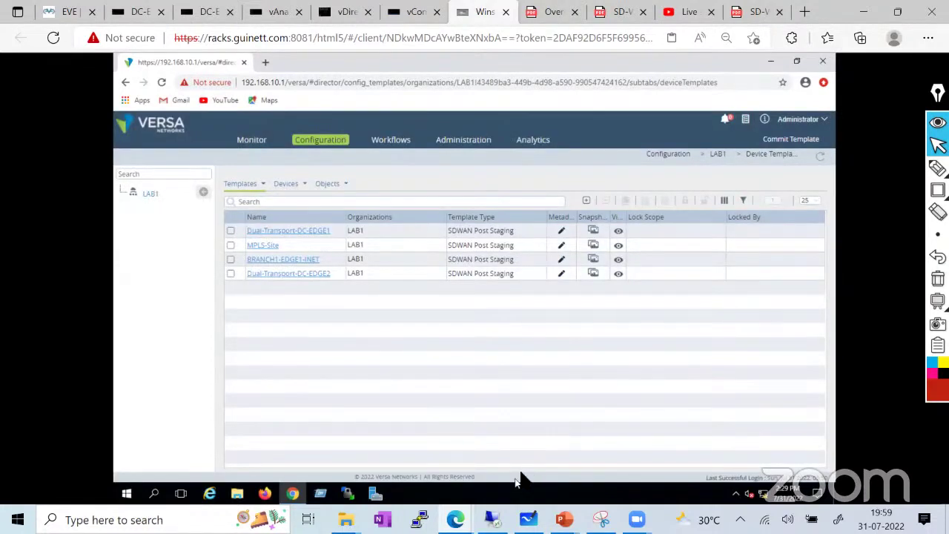
pyautogui.click(296, 183)
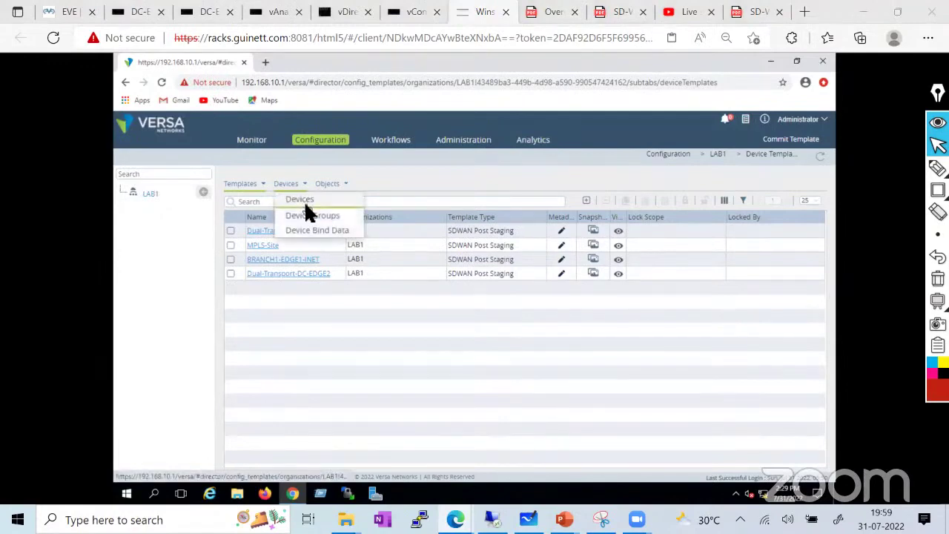
pyautogui.click(304, 209)
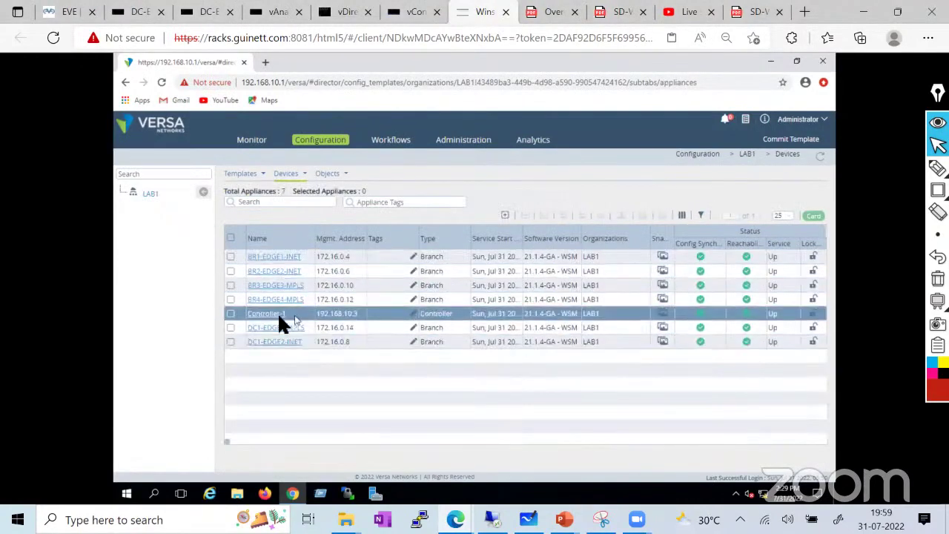
# Open BR1-EDGE1-INET's configuration and browse its IP-SLA, DNS, Zones and LLDP settings
pyautogui.click(265, 256)
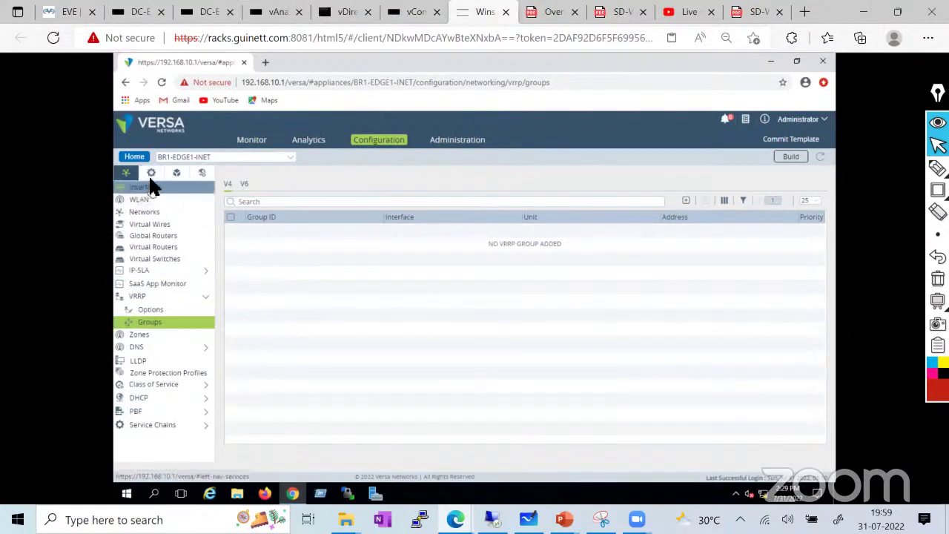
pyautogui.click(147, 270)
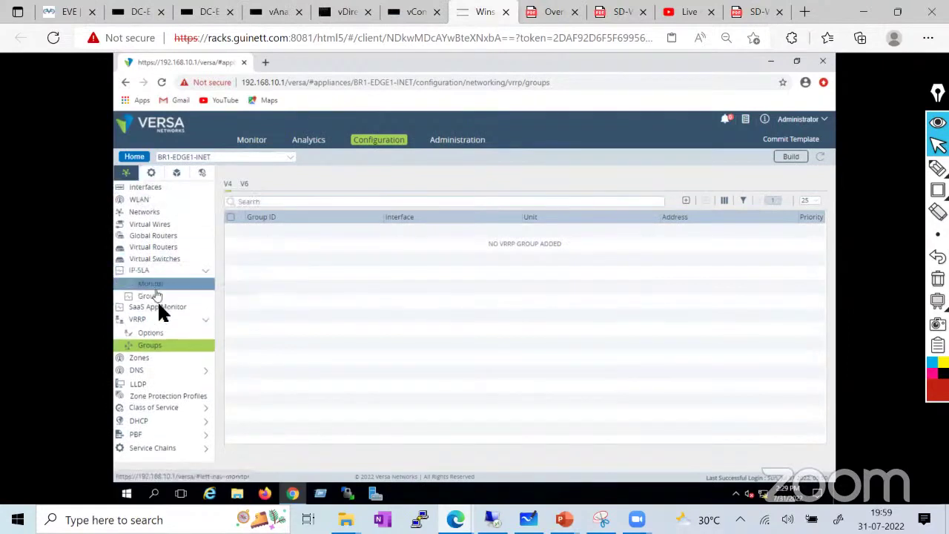
pyautogui.click(153, 371)
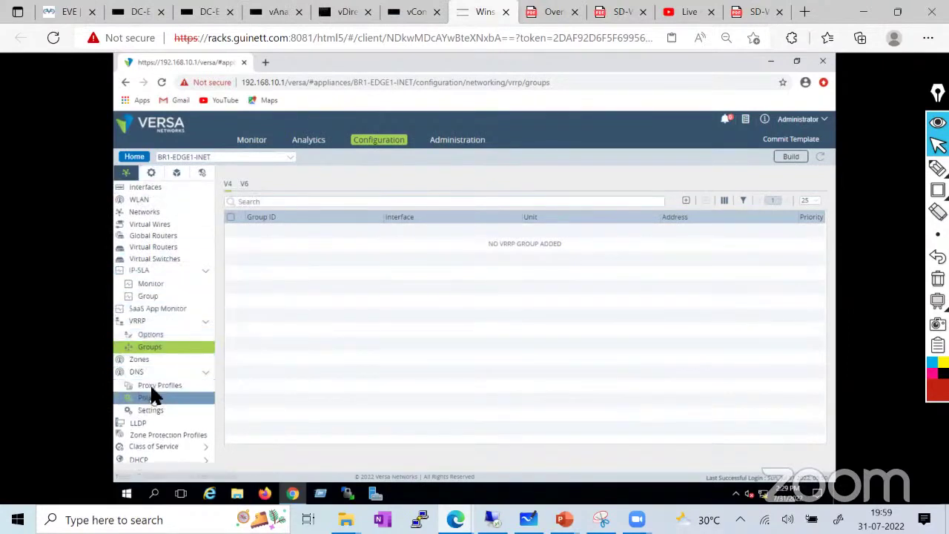
pyautogui.click(152, 357)
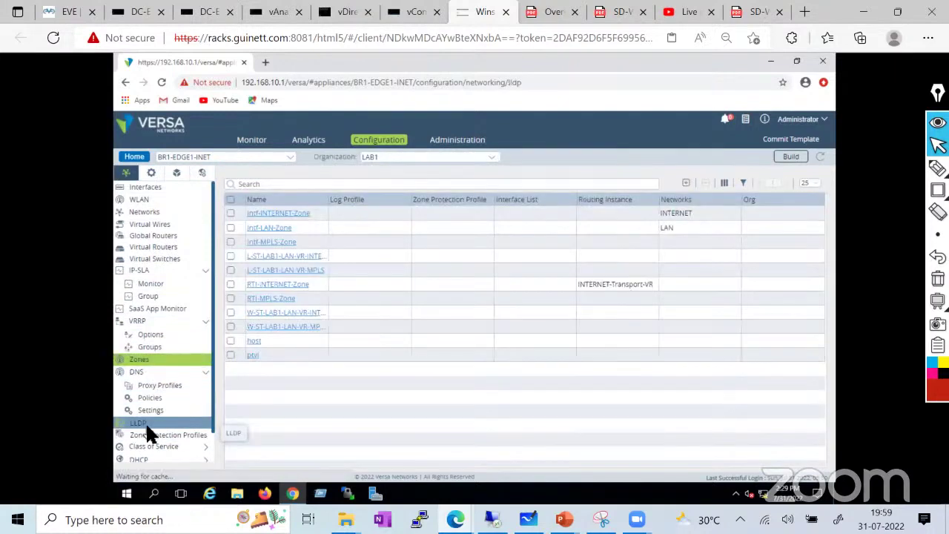
pyautogui.click(151, 423)
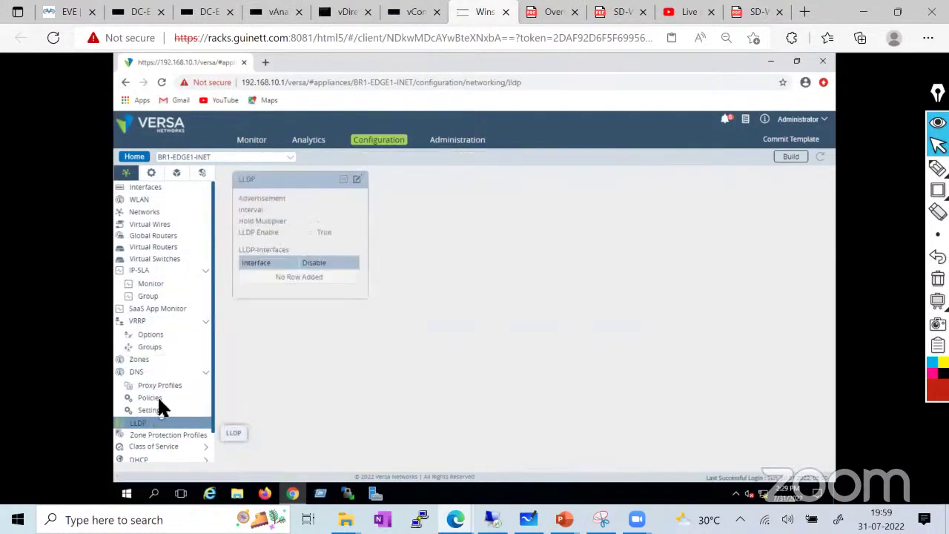
pyautogui.scroll(-1, 154, 430)
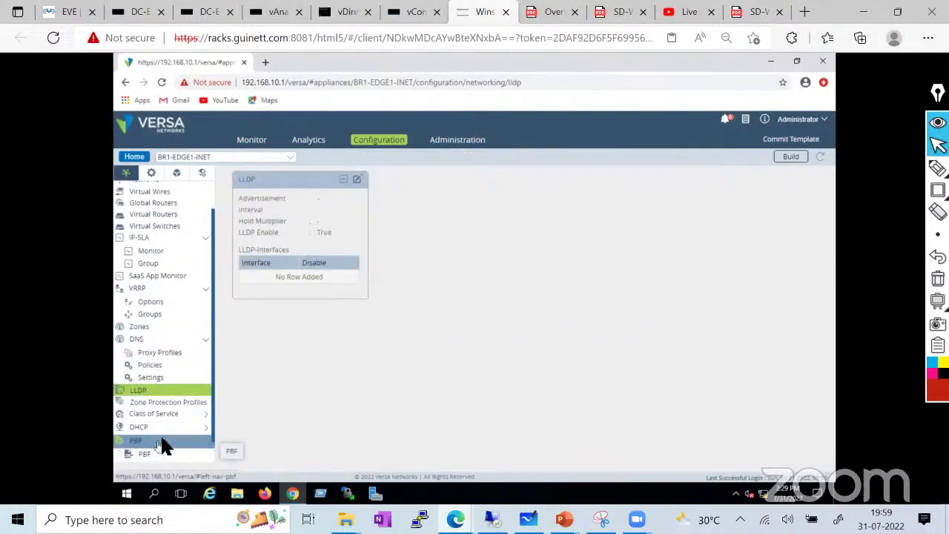
pyautogui.scroll(1, 164, 311)
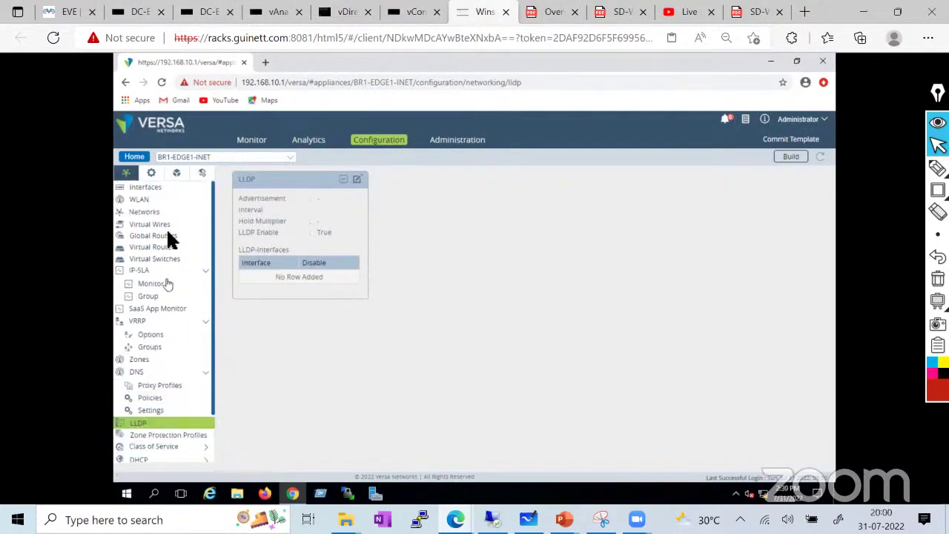
# Switch to its Services section and expand Next Gen Firewall, IPsec and SDWAN
pyautogui.click(152, 175)
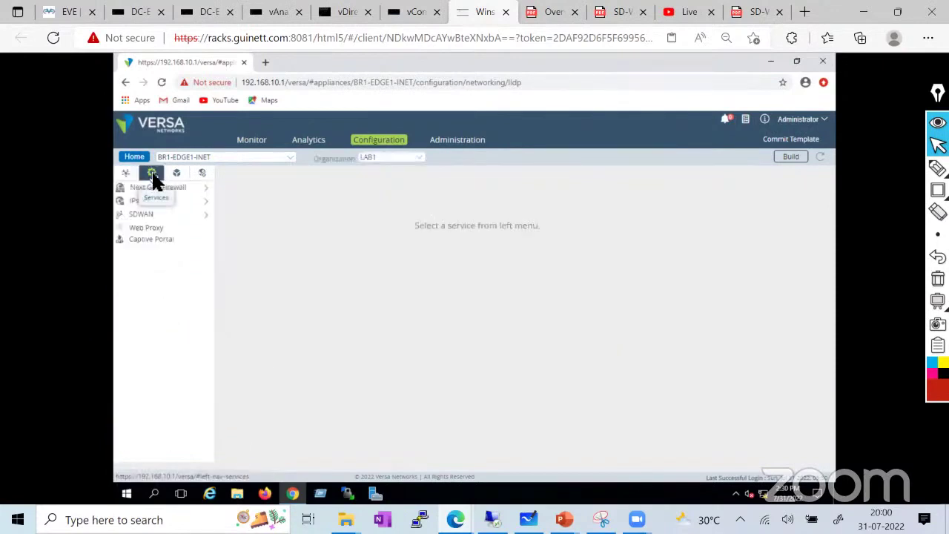
pyautogui.click(191, 193)
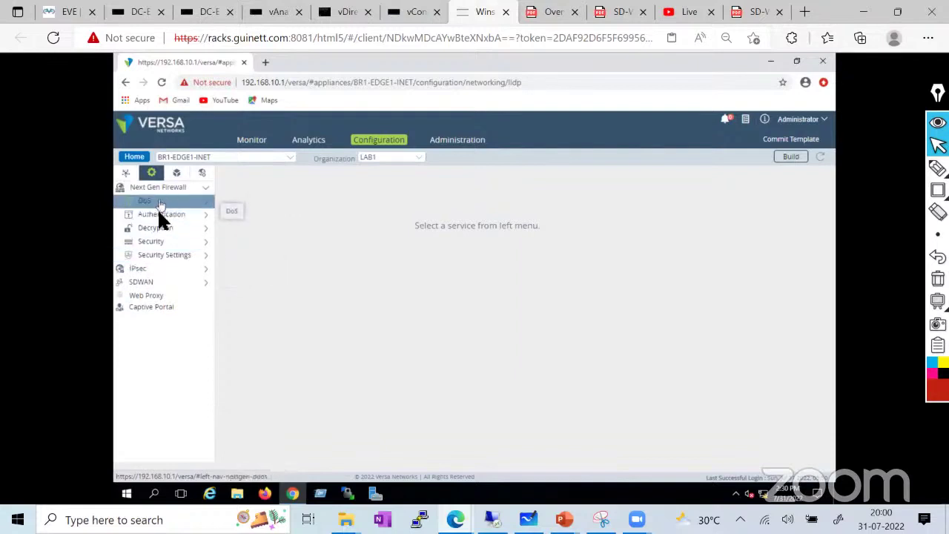
pyautogui.click(160, 270)
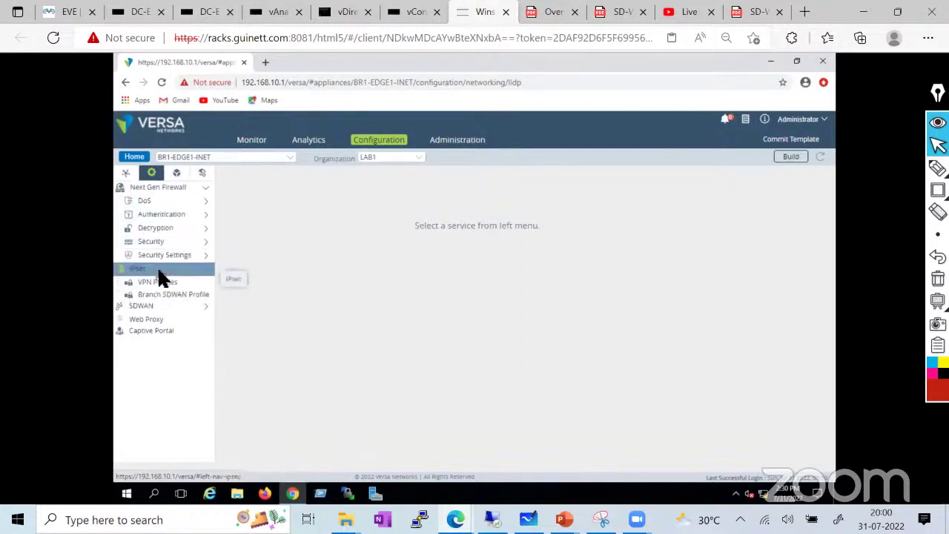
pyautogui.click(159, 307)
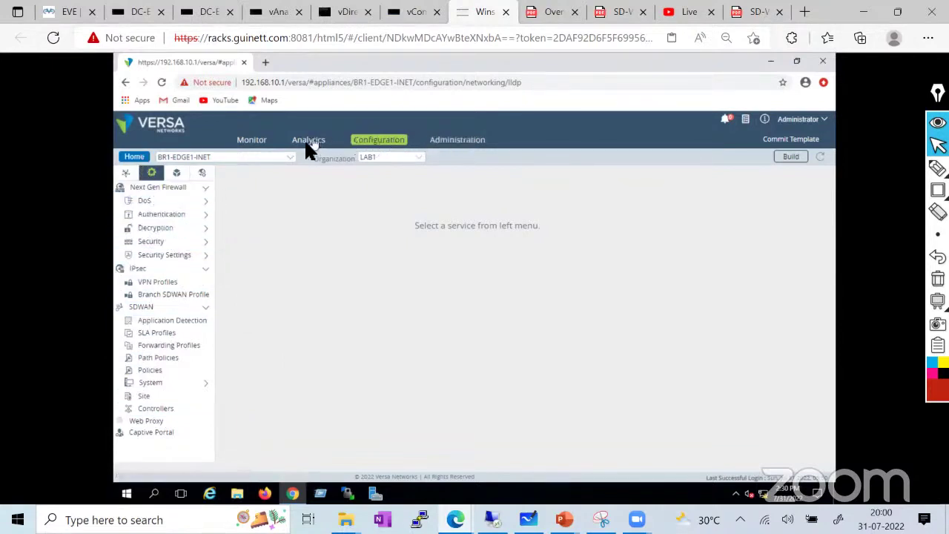
# Review the Administration > Inventory > Hardware table, opening and cancelling BR1-EDGE1-INET's hardware details
pyautogui.click(136, 157)
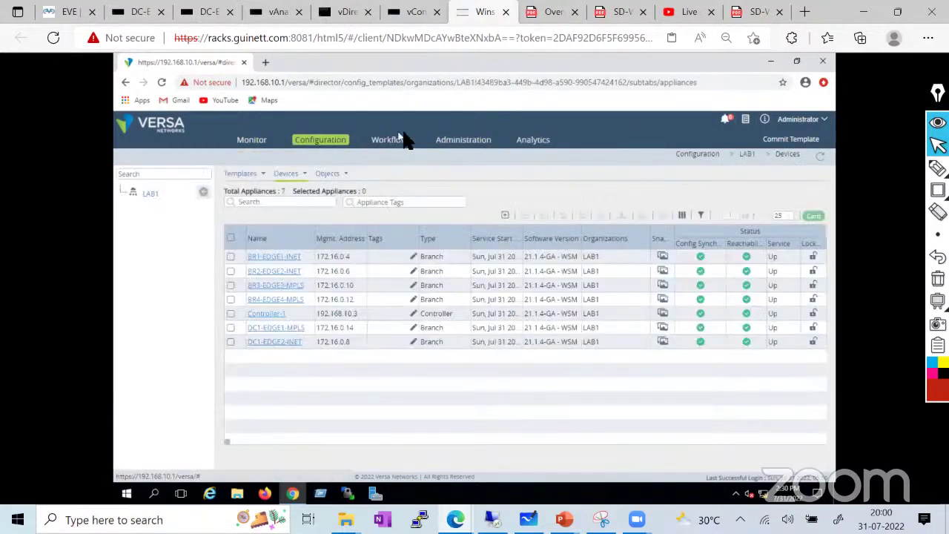
pyautogui.click(453, 144)
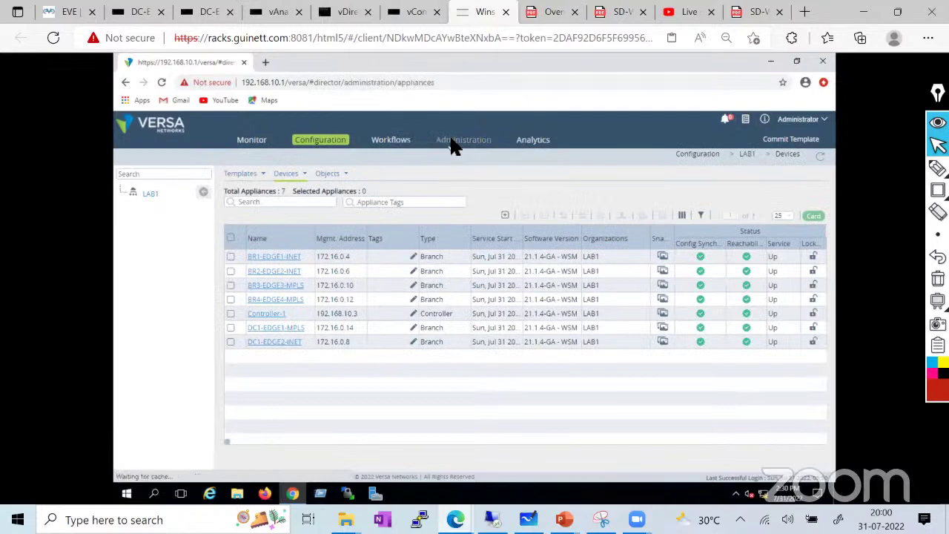
pyautogui.click(164, 276)
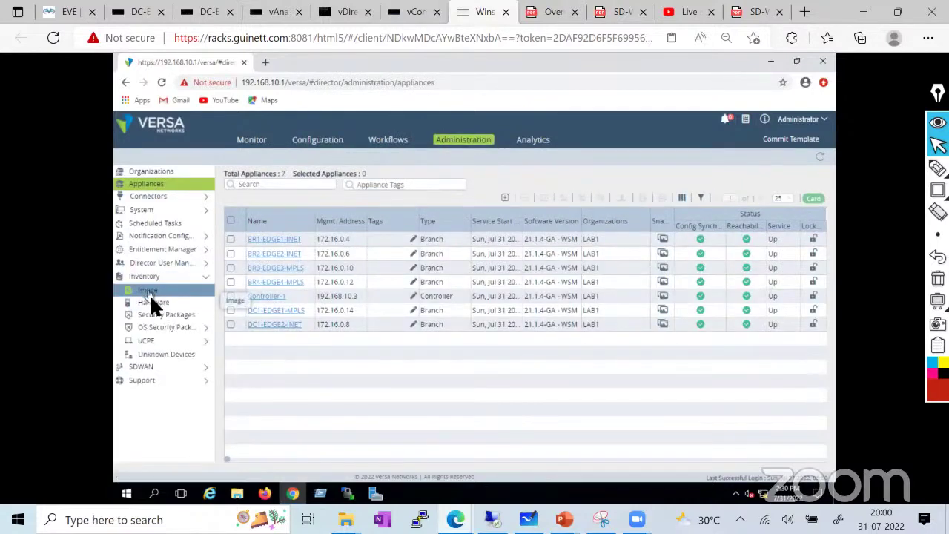
pyautogui.click(154, 303)
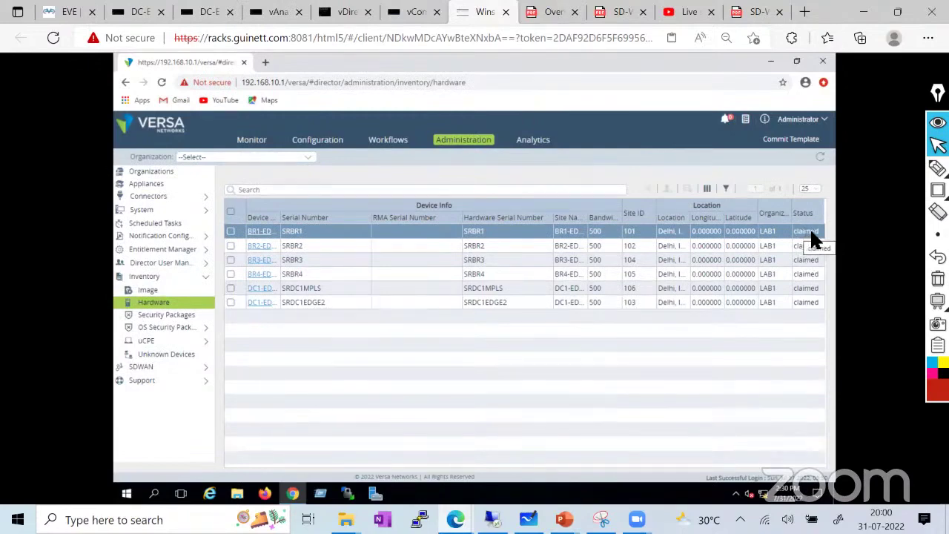
pyautogui.click(261, 231)
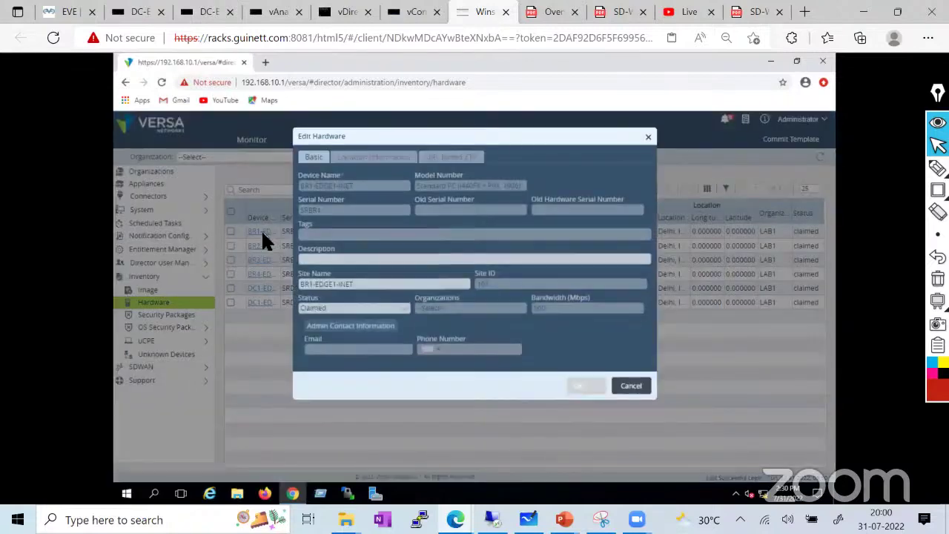
pyautogui.click(629, 386)
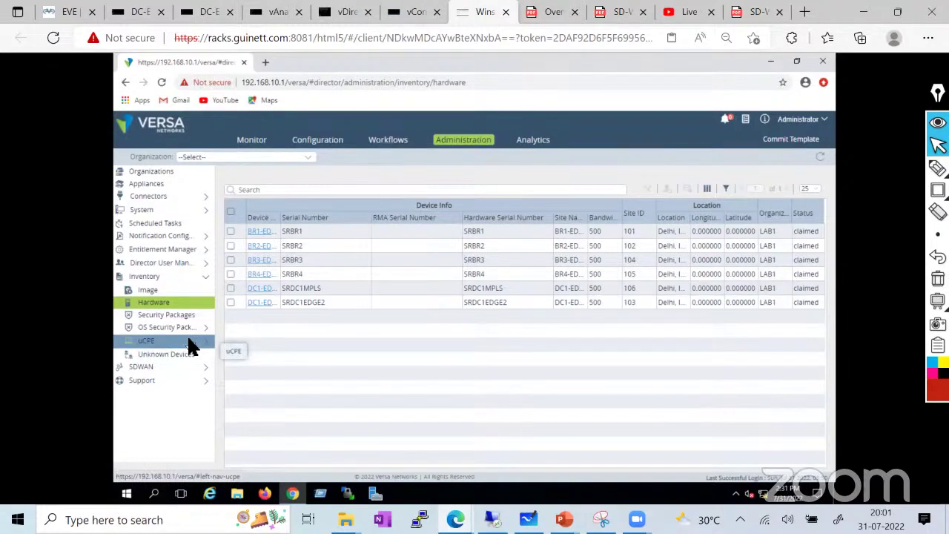
pyautogui.click(144, 343)
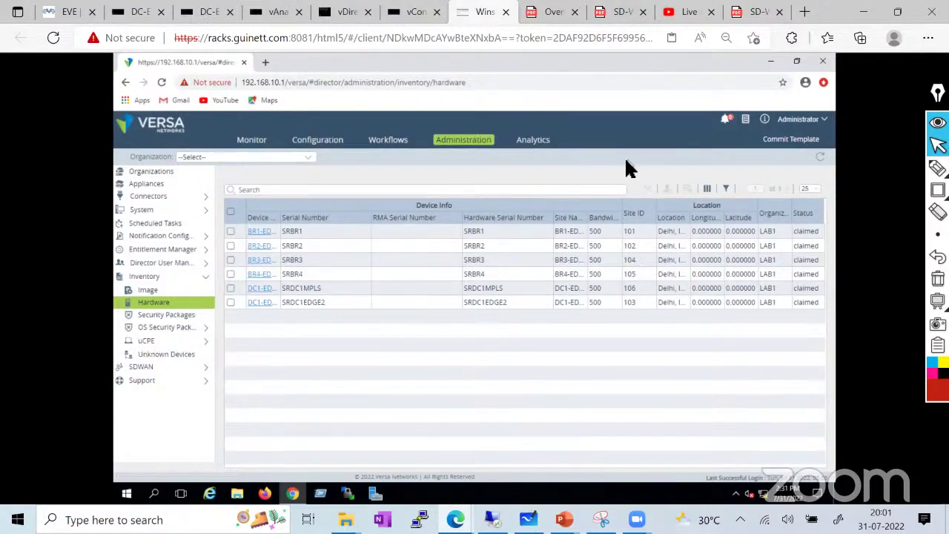
# Move via the EVE lab topology to PowerPoint's Versa SDWAN training deck on slide 9
pyautogui.click(59, 13)
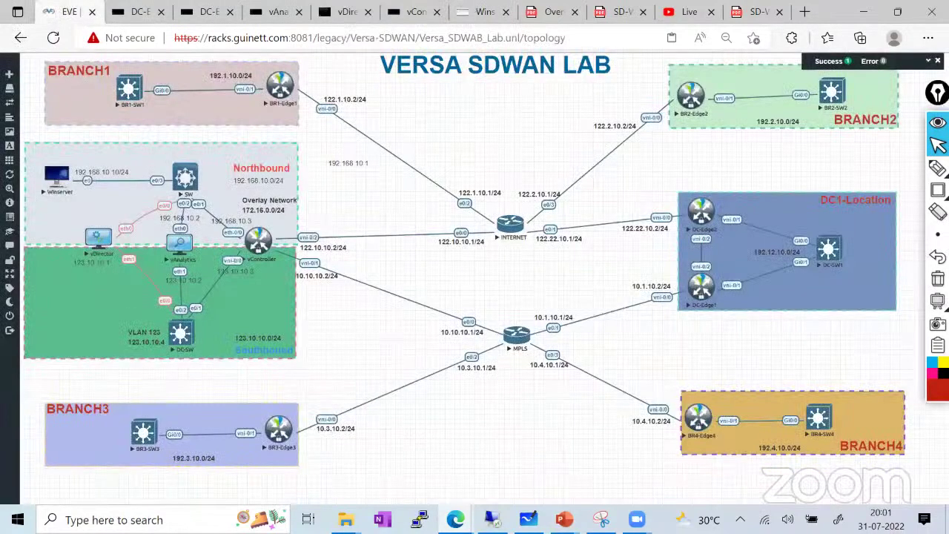
pyautogui.moveTo(564, 519)
pyautogui.click(643, 449)
# Page through slides 10–12 (underlay, IPsec overlay, BGP hub, spoke groups) to slide 13's CSG700 photos
pyautogui.scroll(-1, 78, 327)
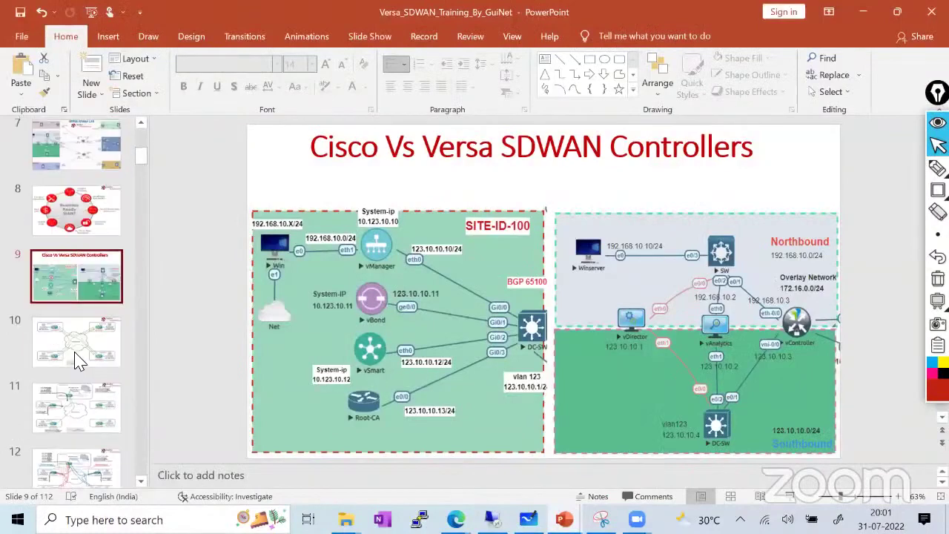
pyautogui.click(79, 359)
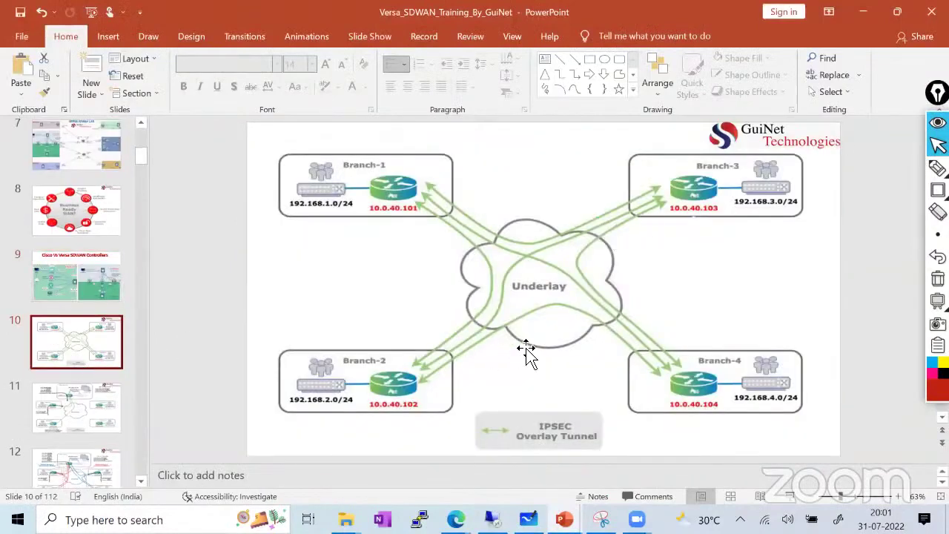
pyautogui.click(99, 415)
pyautogui.click(74, 349)
pyautogui.click(115, 422)
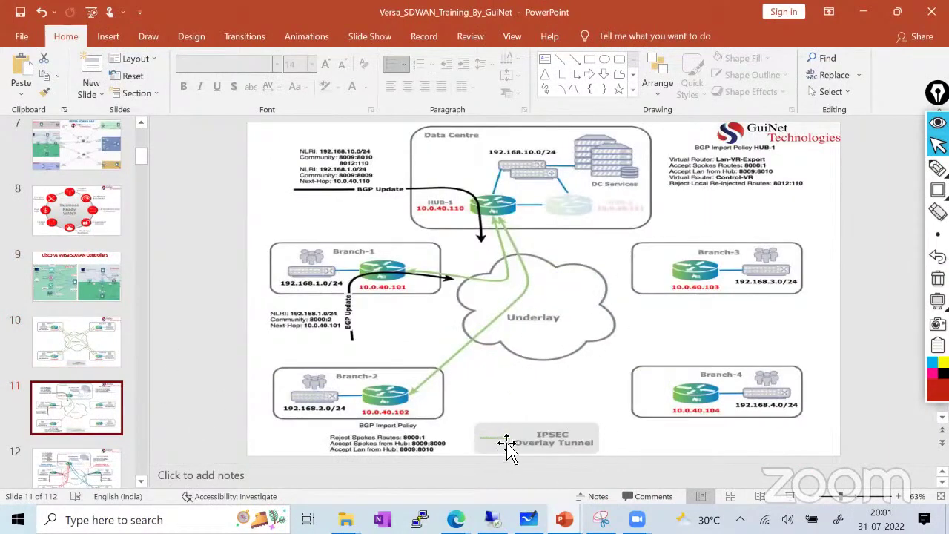
pyautogui.click(89, 349)
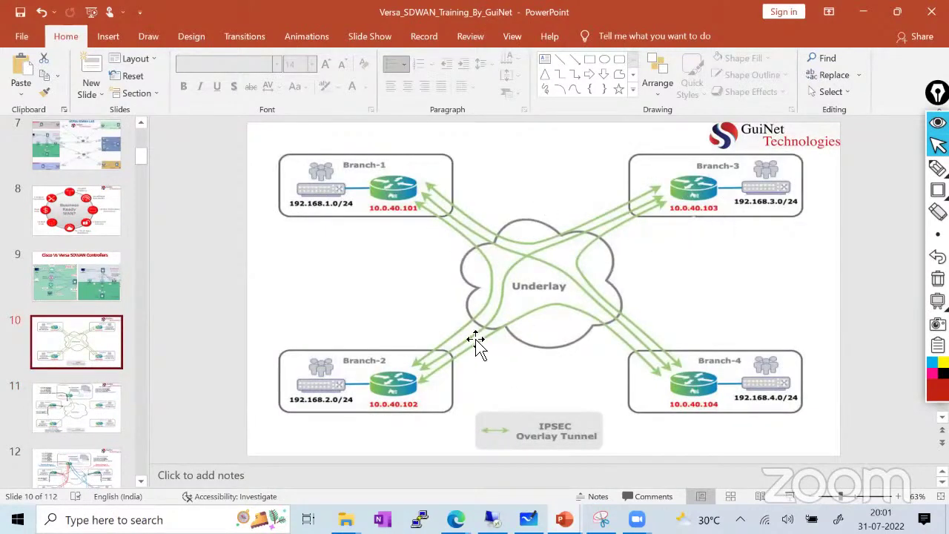
pyautogui.click(66, 419)
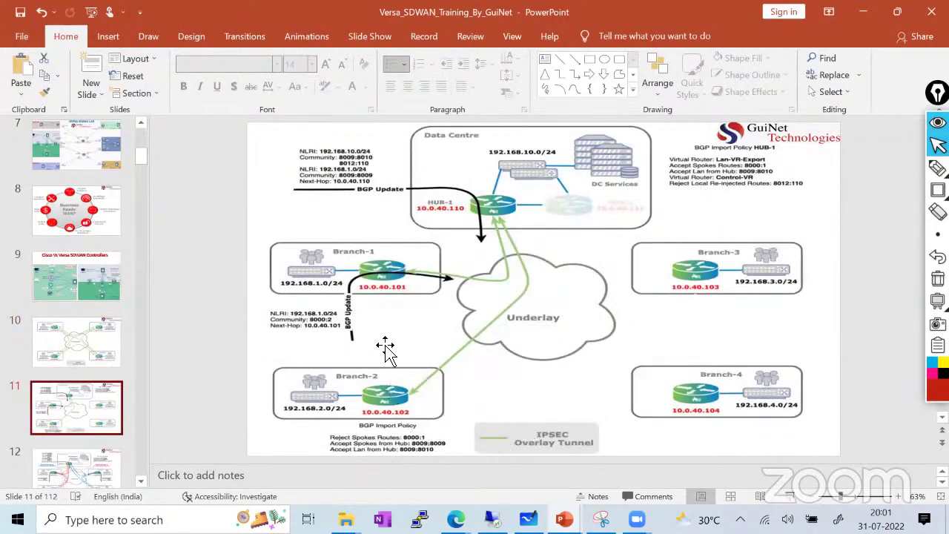
pyautogui.scroll(-1, 82, 444)
pyautogui.click(80, 441)
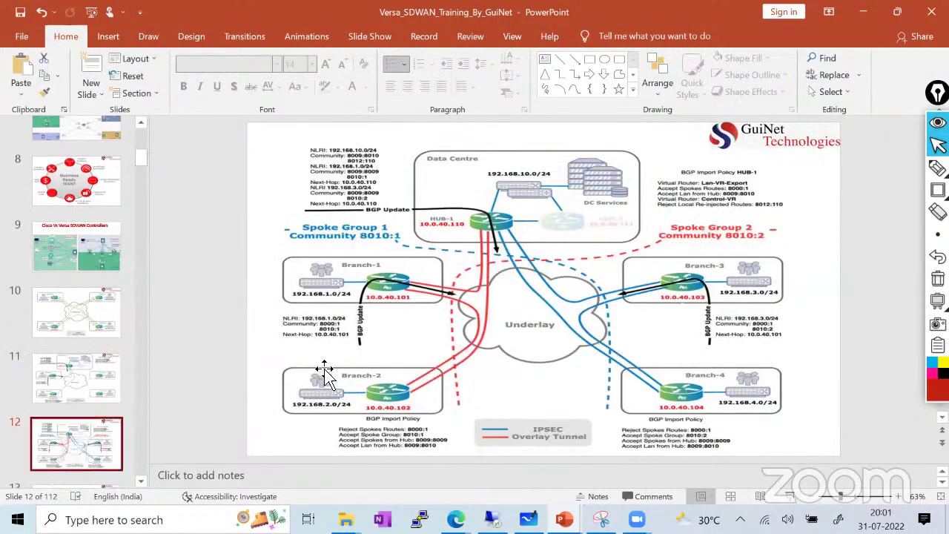
pyautogui.scroll(-1, 77, 430)
pyautogui.click(79, 420)
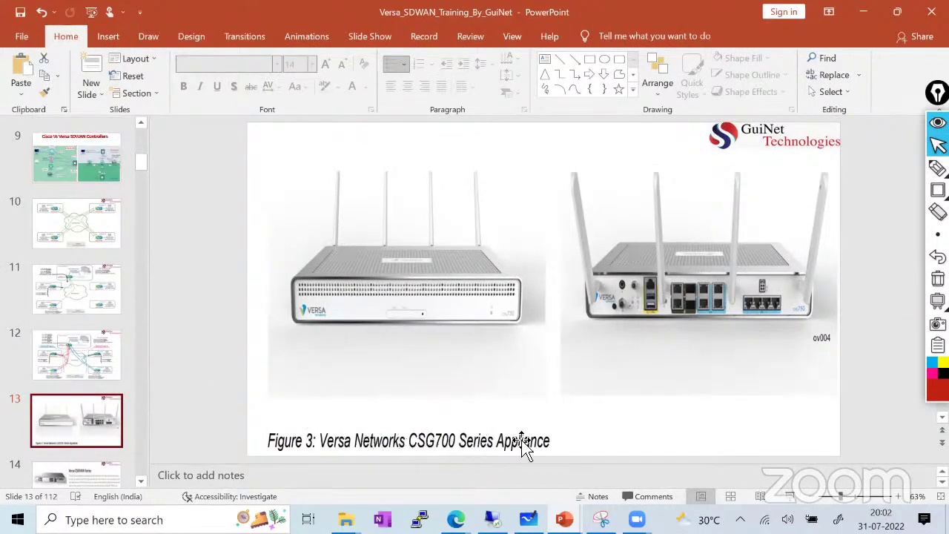
# Step through slides 14–16 on CSG1000, CSG1300 and CSG1500 throughput to slide 17's legacy vs SD-WAN comparison
pyautogui.scroll(-1, 101, 427)
pyautogui.click(101, 427)
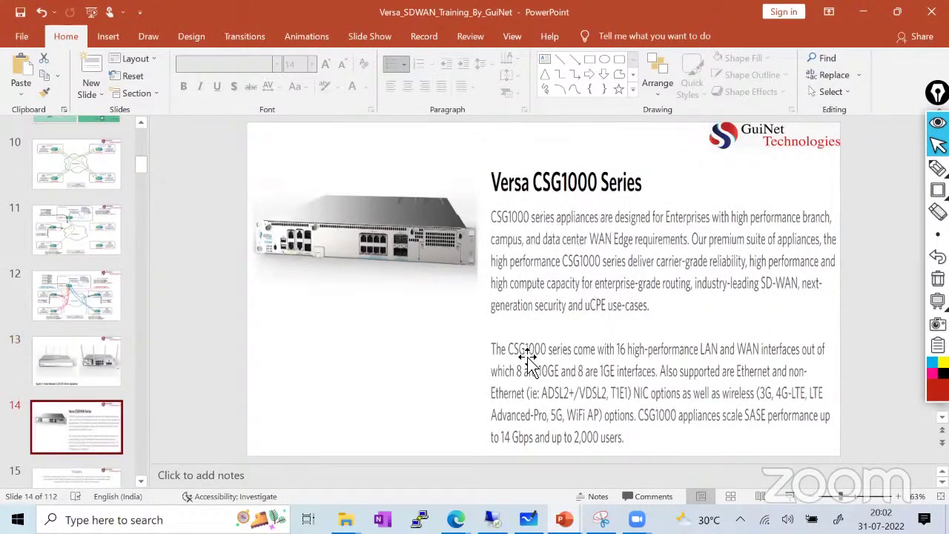
pyautogui.scroll(-3, 527, 360)
pyautogui.click(64, 236)
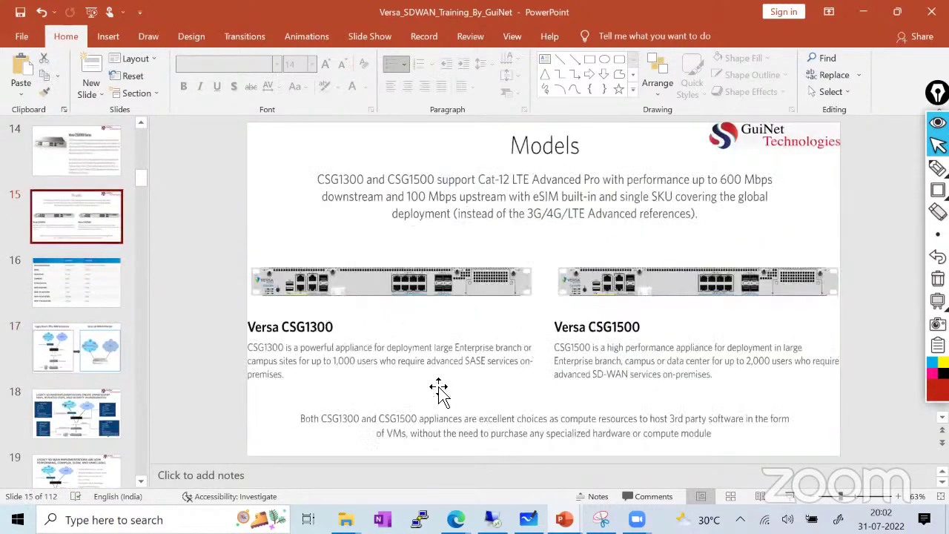
pyautogui.click(63, 301)
pyautogui.click(79, 222)
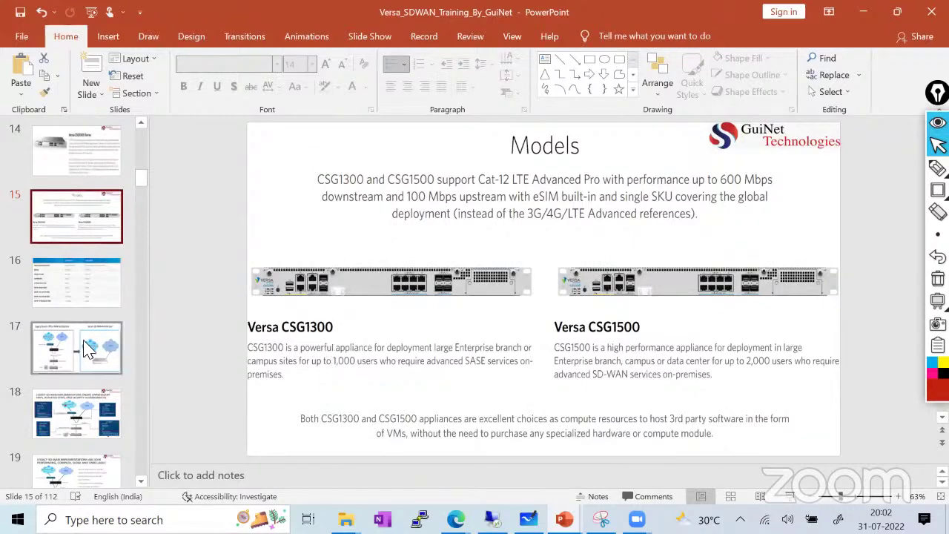
pyautogui.click(89, 347)
pyautogui.click(109, 289)
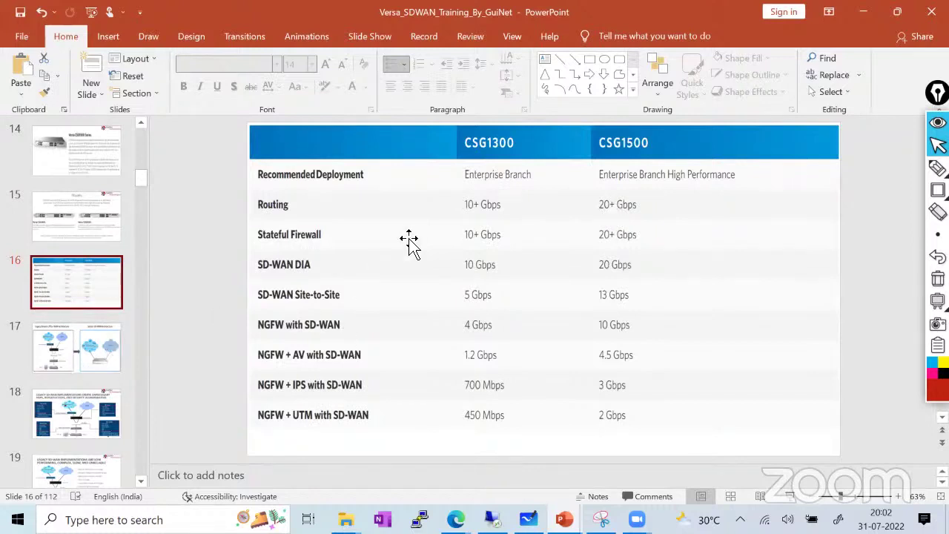
pyautogui.click(84, 349)
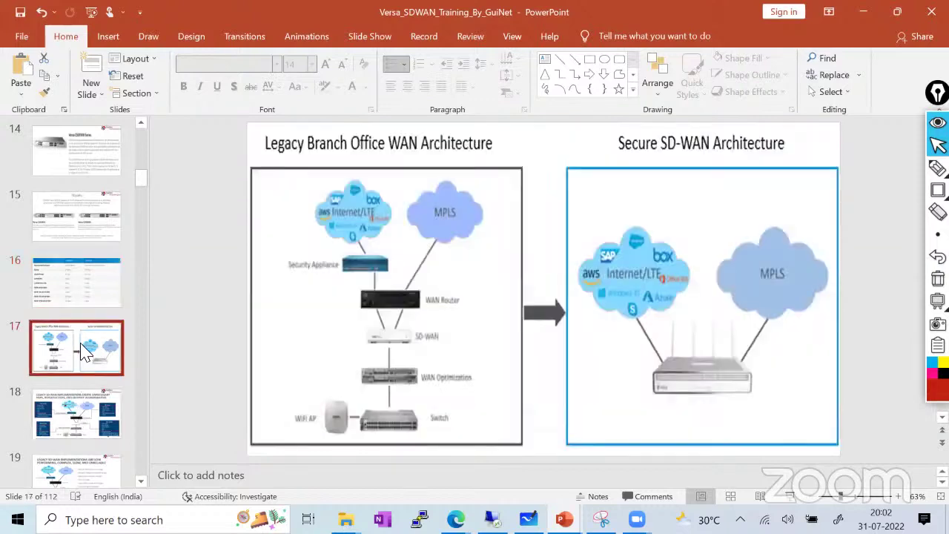